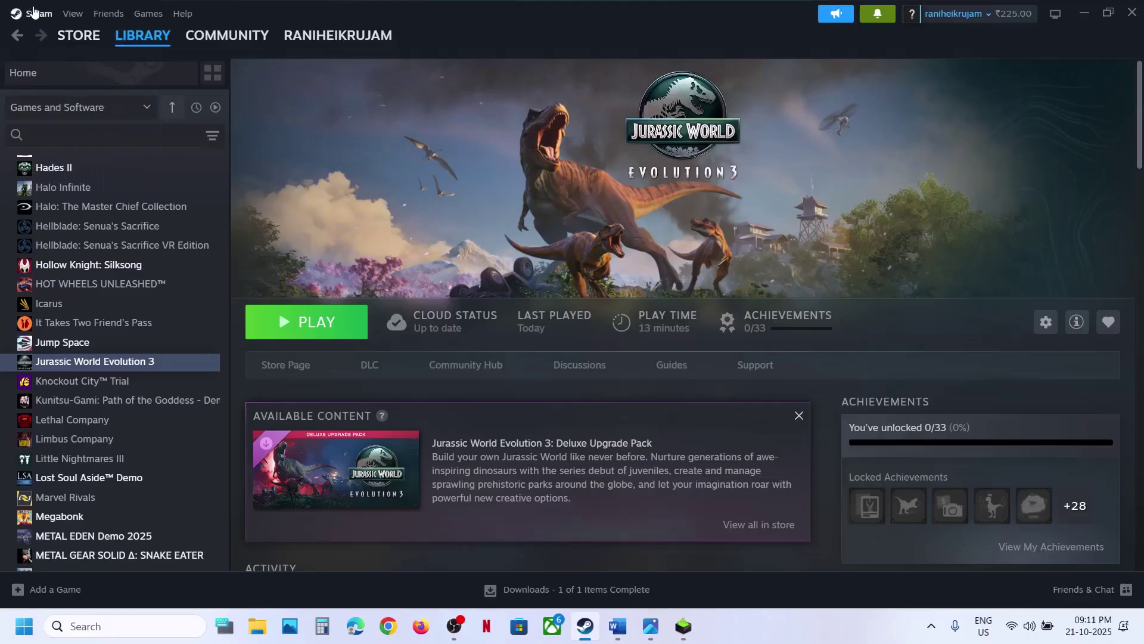
Switch to the Word document and change the first -dx12 in the Step 2 line to -dx11
{"action": "left_click", "coordinate": [39, 13]}
{"action": "left_click", "coordinate": [448, 167]}
{"action": "left_click", "coordinate": [628, 634]}
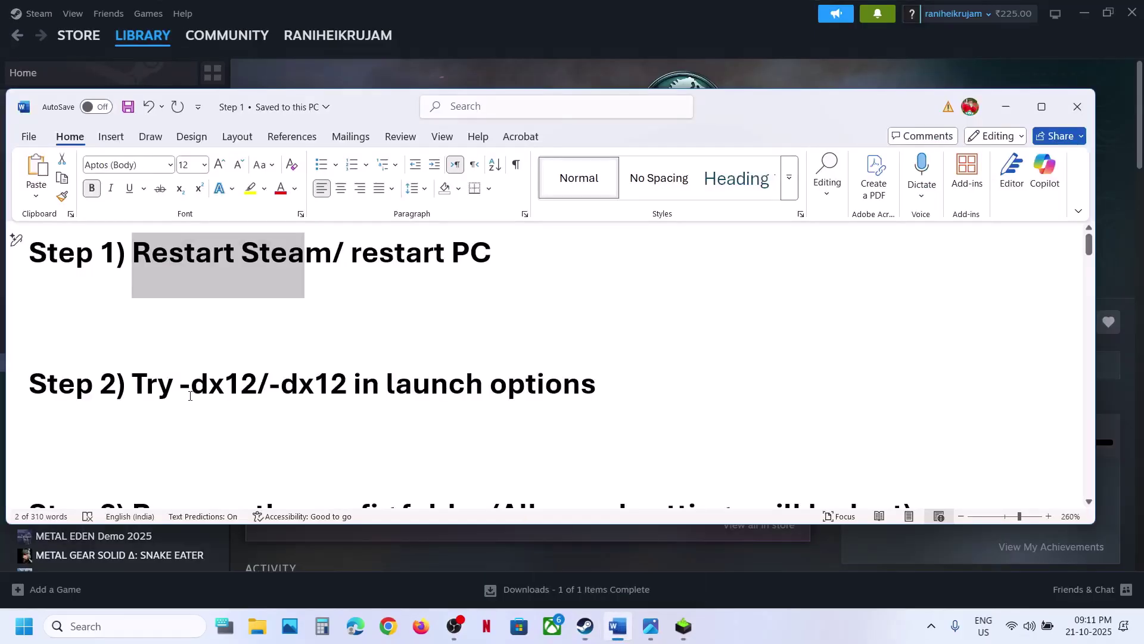
{"action": "left_click", "coordinate": [257, 379]}
{"action": "key", "text": "BackSpace"}
{"action": "type", "text": "1"}
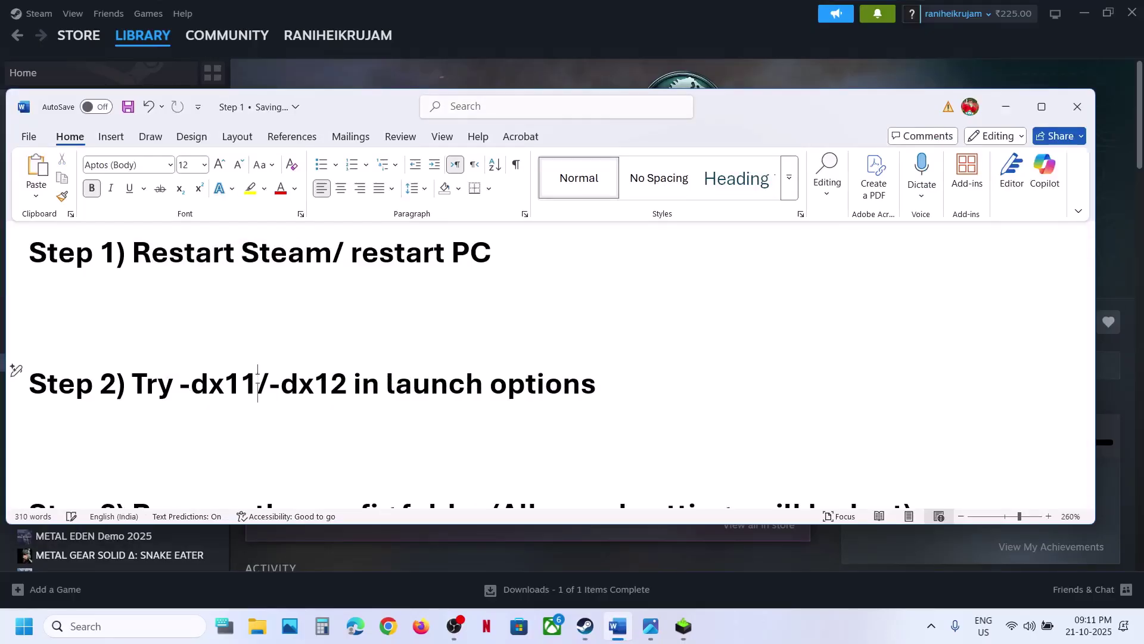
Switch to Steam and enter -dx11 as the launch option in Jurassic World Evolution 3's properties
{"action": "left_click", "coordinate": [556, 47]}
{"action": "right_click", "coordinate": [118, 365]}
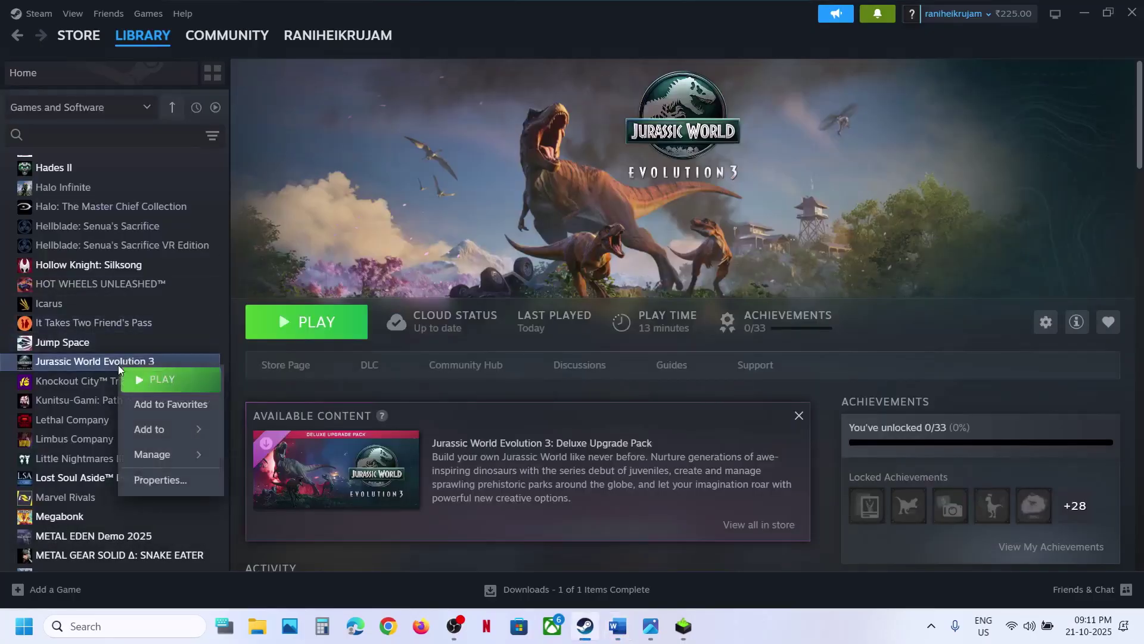
{"action": "left_click", "coordinate": [158, 480]}
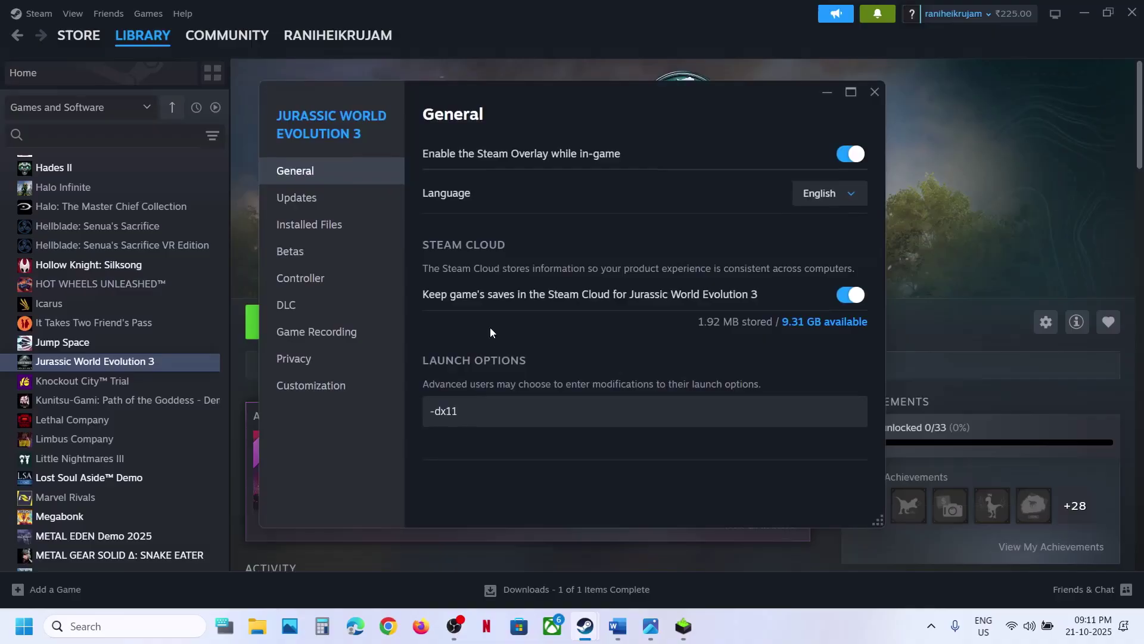
{"action": "triple_click", "coordinate": [462, 404]}
{"action": "type", "text": "-dx1"}
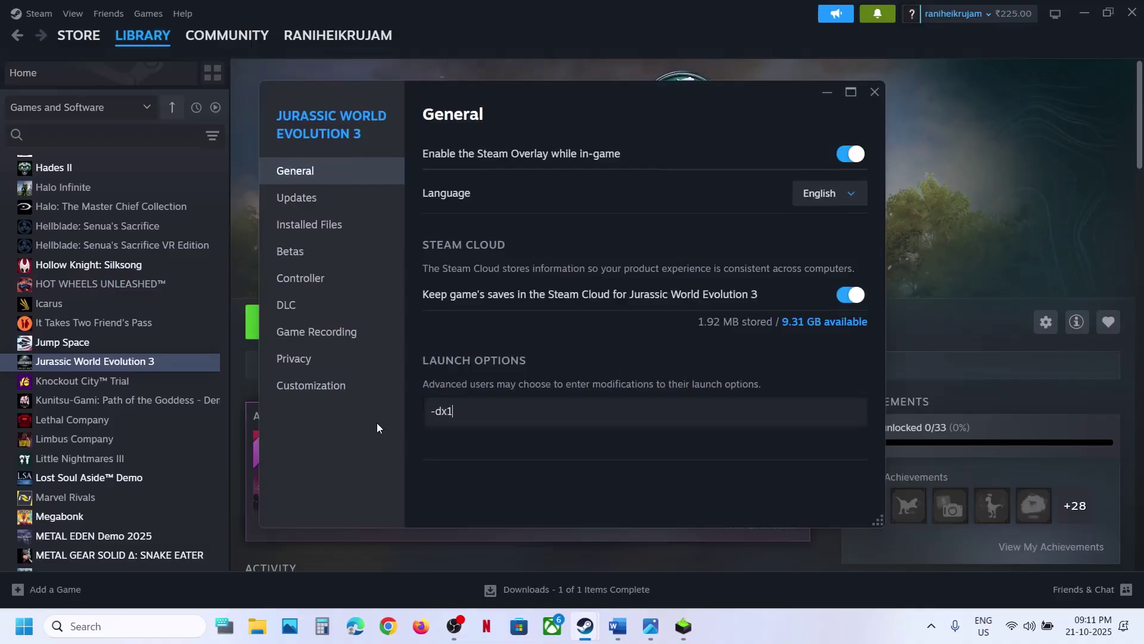
{"action": "type", "text": "1"}
{"action": "left_click", "coordinate": [540, 457]}
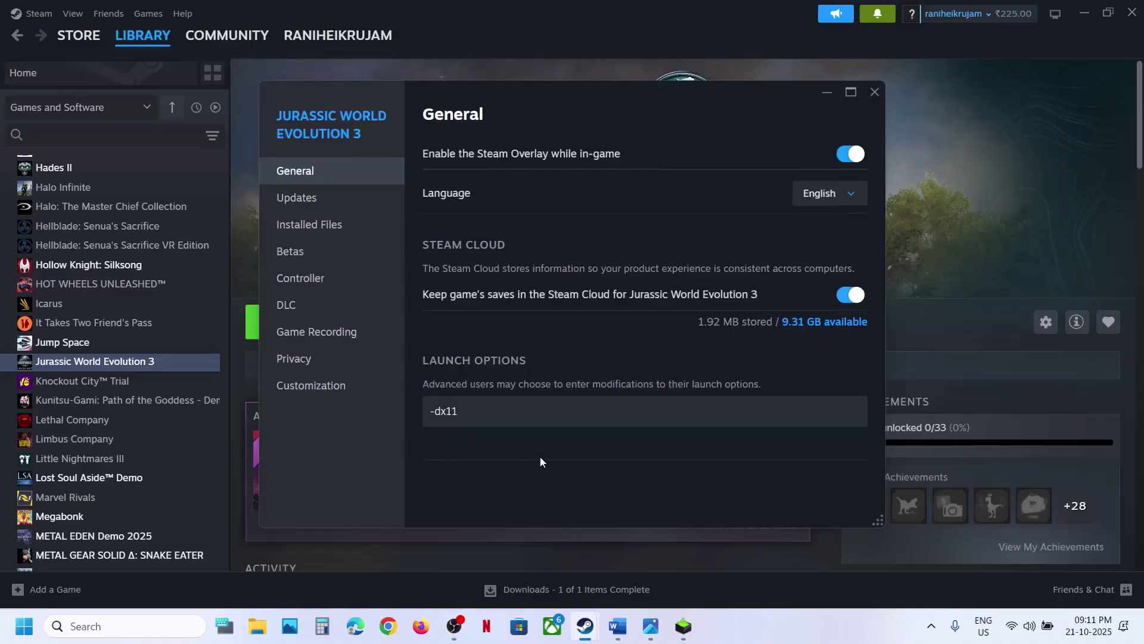
{"action": "left_click", "coordinate": [875, 92]}
Reopen the properties of Jurassic World Evolution 3 and change its launch option to -dx12
{"action": "right_click", "coordinate": [151, 364]}
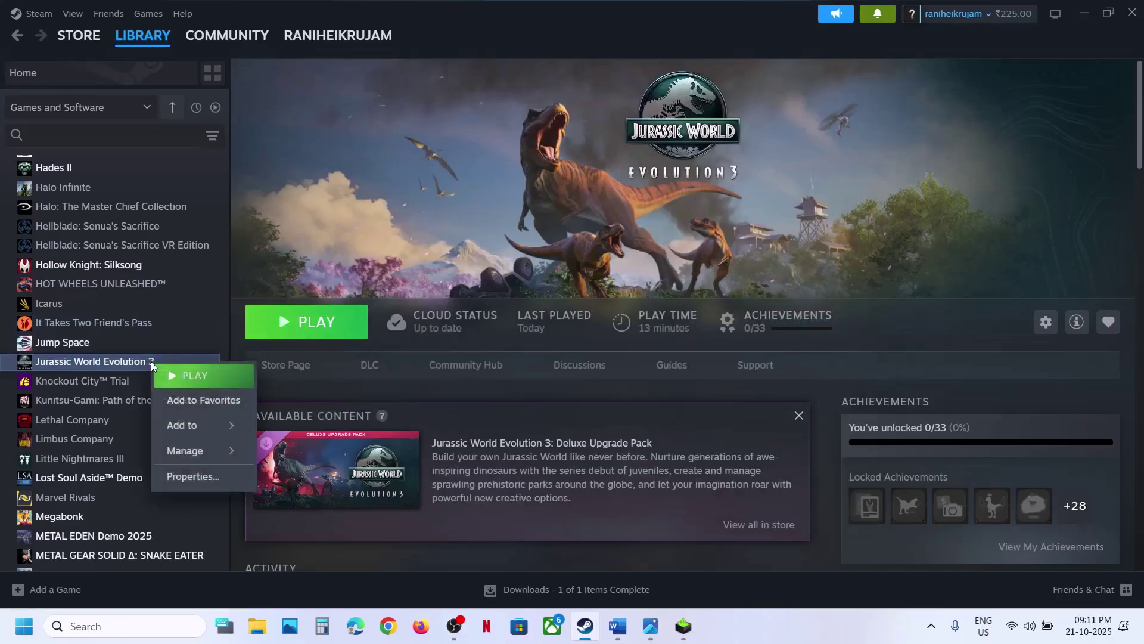
{"action": "left_click", "coordinate": [193, 476]}
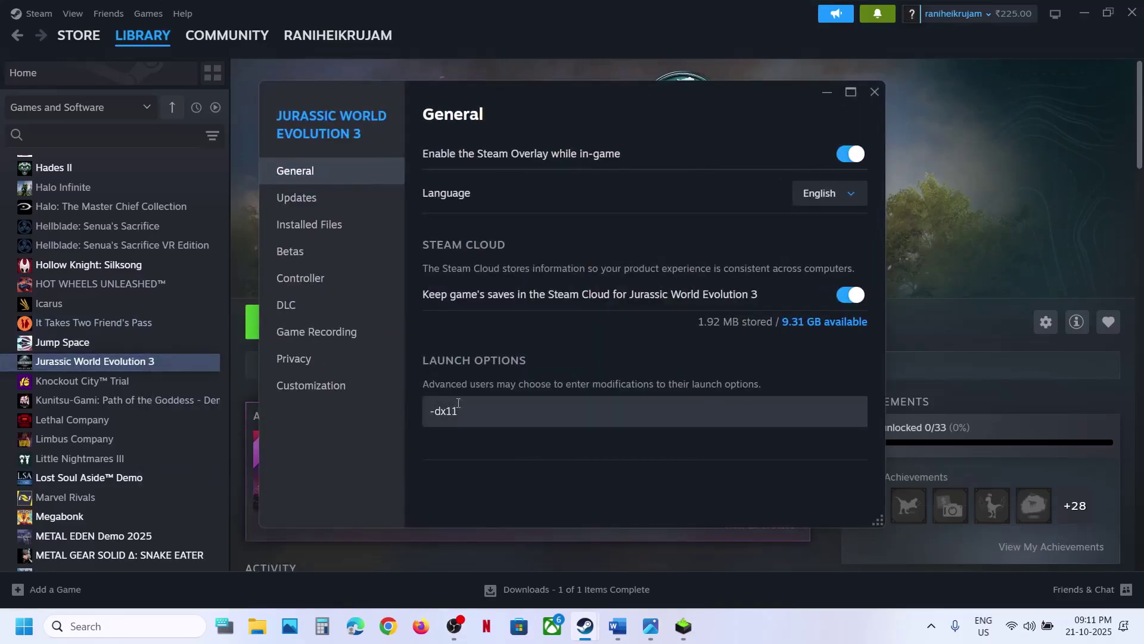
{"action": "left_click", "coordinate": [481, 410]}
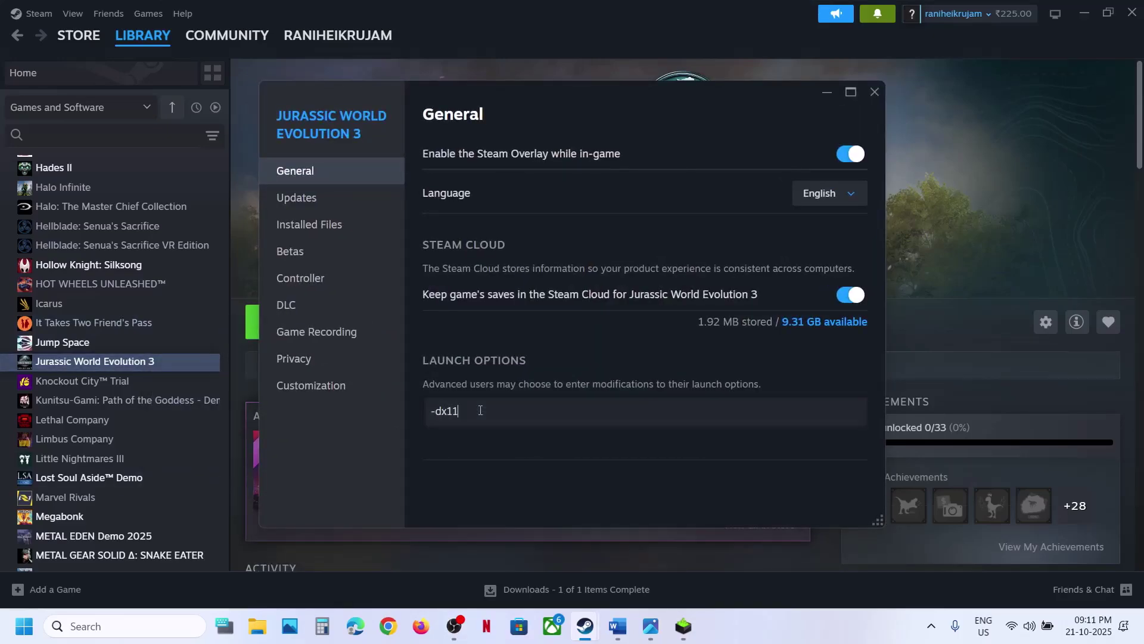
{"action": "left_click", "coordinate": [484, 466]}
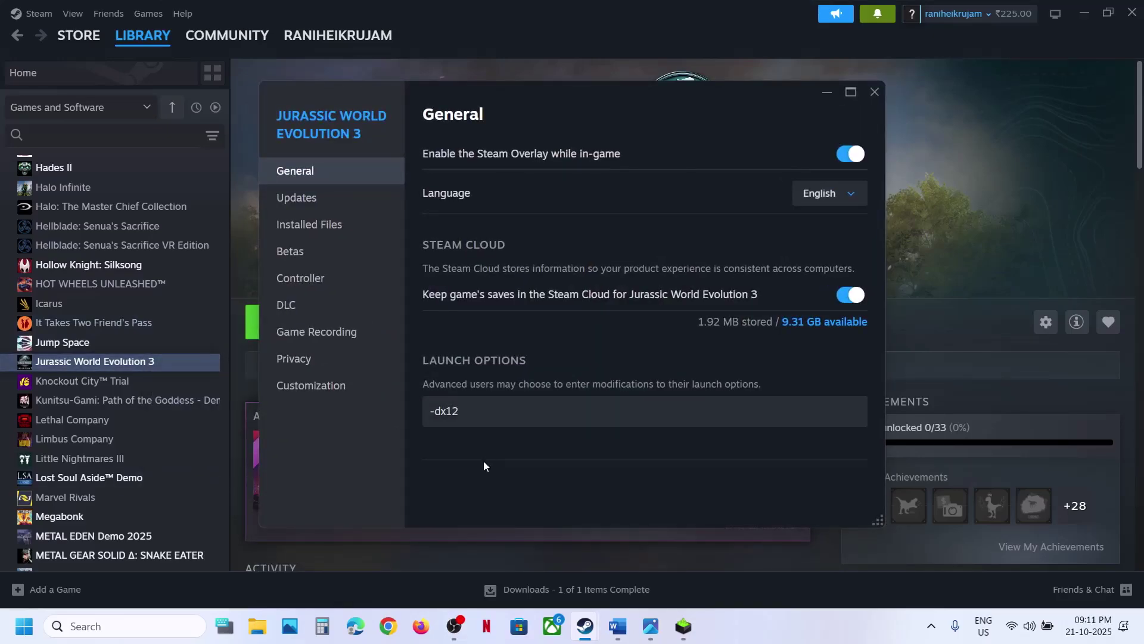
Remove the -dx12 launch option and close the game's properties
{"action": "left_click", "coordinate": [495, 416]}
{"action": "key", "text": "BackSpace"}
{"action": "left_click", "coordinate": [417, 457]}
{"action": "left_click", "coordinate": [874, 91]}
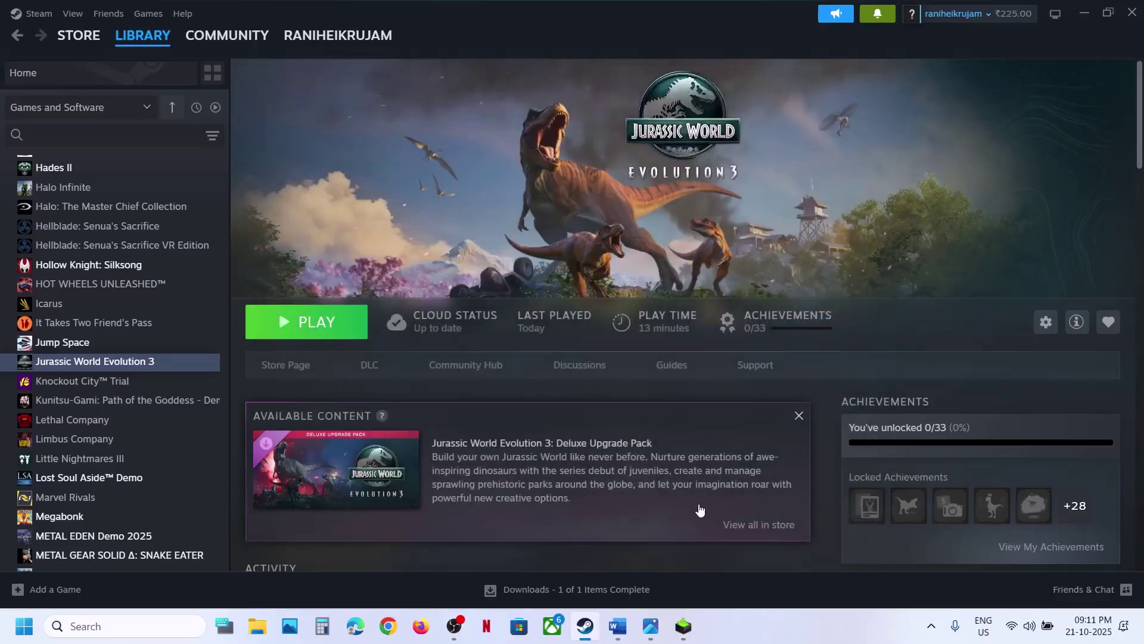
Switch to the Word document and highlight the Step 3 instruction on renaming the config folder and its note about saved settings
{"action": "left_click", "coordinate": [626, 627]}
{"action": "scroll", "coordinate": [393, 353], "scroll_direction": "down", "scroll_amount": 3}
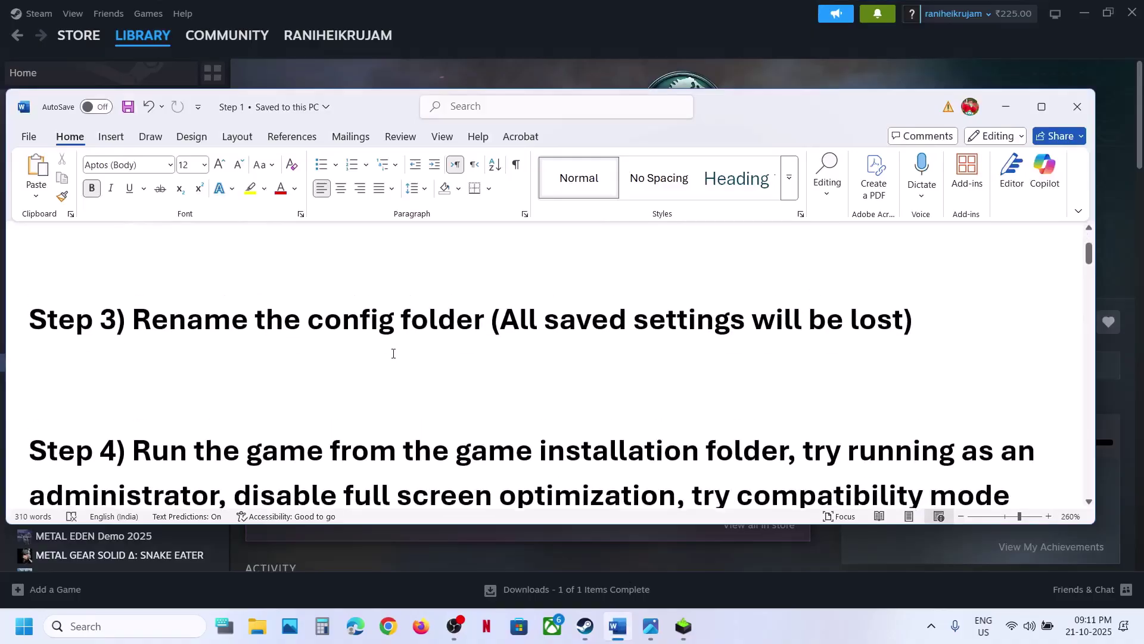
{"action": "scroll", "coordinate": [358, 376], "scroll_direction": "up", "scroll_amount": 2}
{"action": "left_click_drag", "start_coordinate": [172, 456], "coordinate": [378, 456]}
{"action": "scroll", "coordinate": [381, 453], "scroll_direction": "down", "scroll_amount": 2}
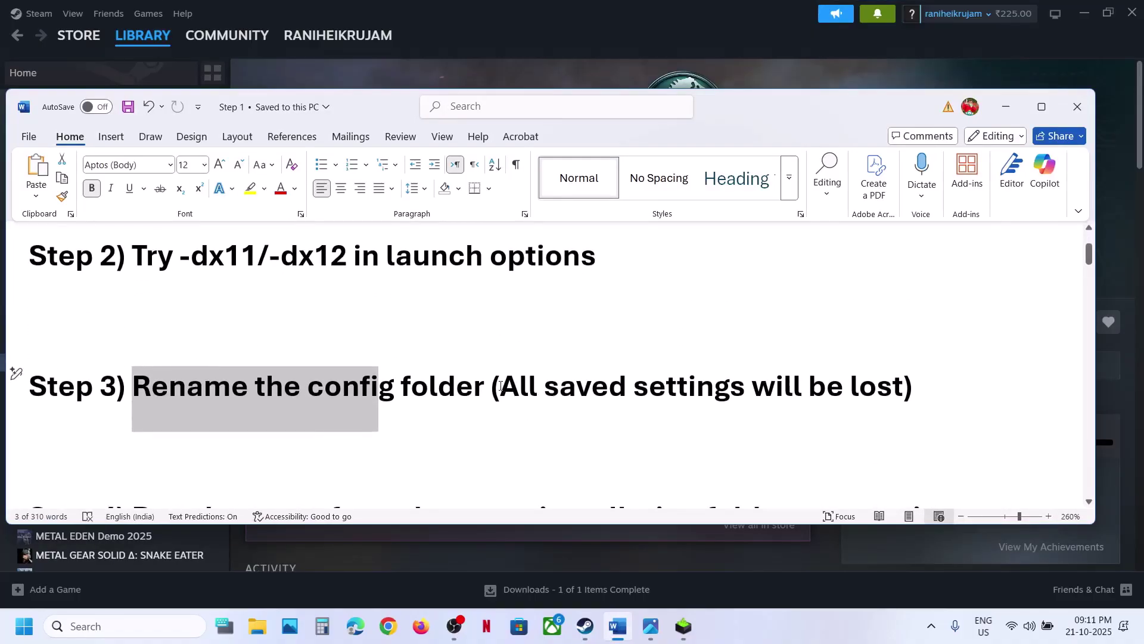
{"action": "left_click_drag", "start_coordinate": [501, 385], "coordinate": [903, 388]}
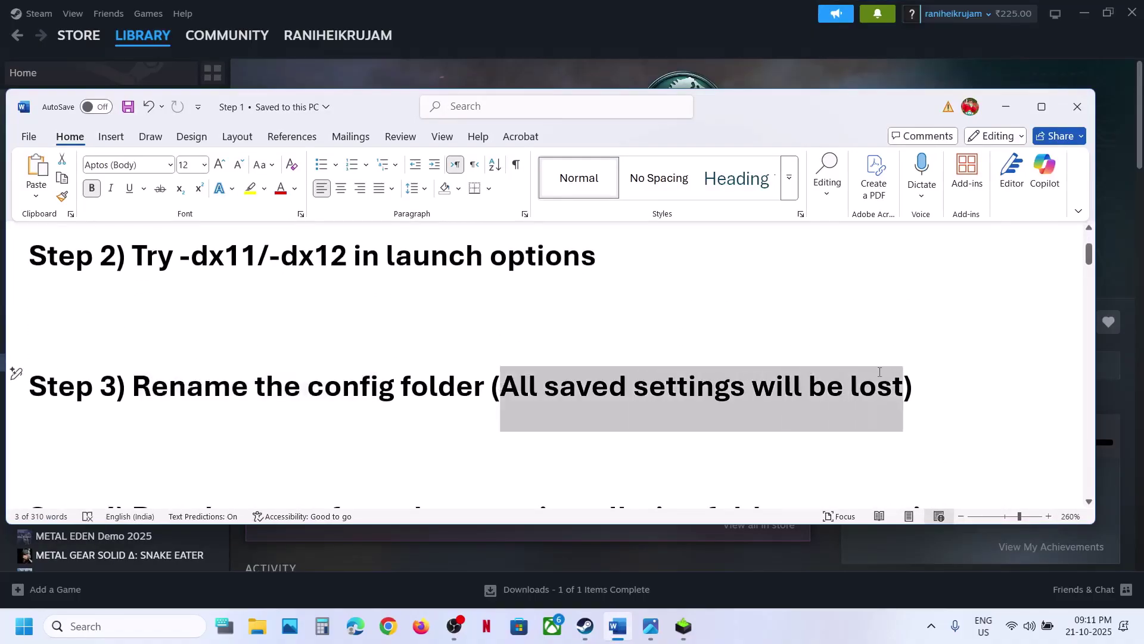
Switch to File Explorer and open the user's profile folder inside Users on Local Disk (C:)
{"action": "left_click", "coordinate": [660, 88]}
{"action": "left_click", "coordinate": [255, 631]}
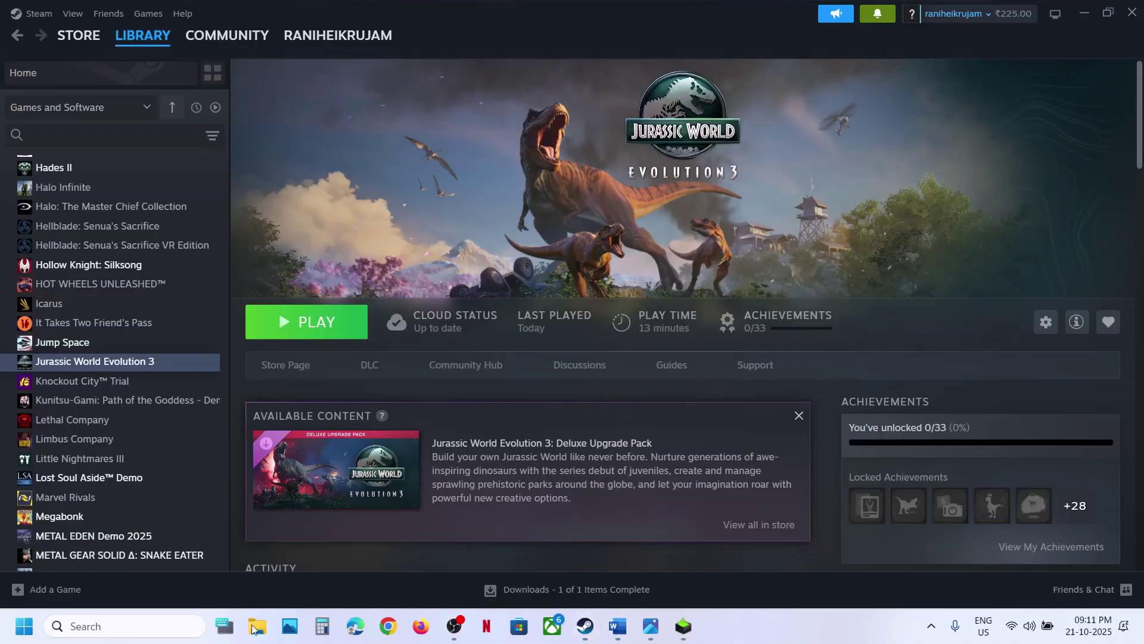
{"action": "left_click", "coordinate": [90, 356]}
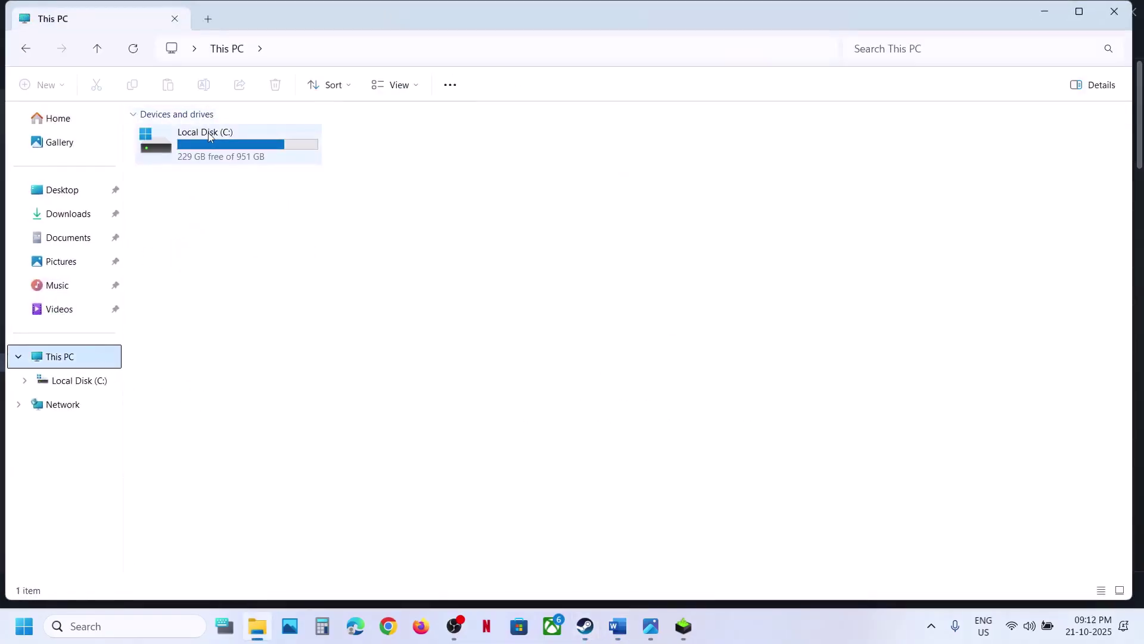
{"action": "double_click", "coordinate": [208, 133]}
{"action": "double_click", "coordinate": [174, 444]}
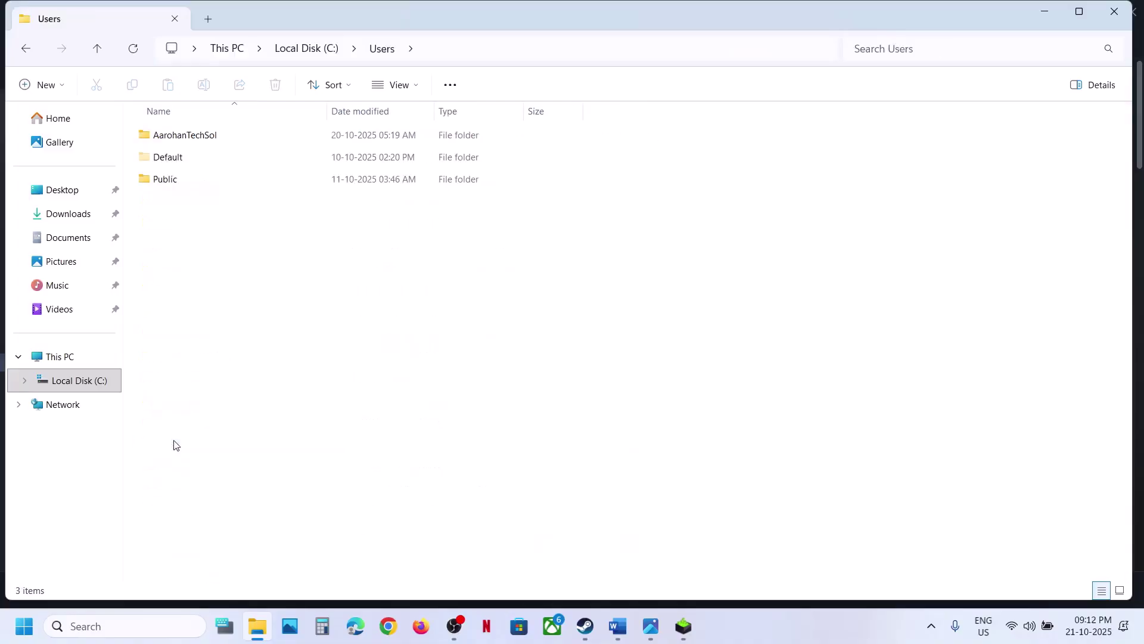
{"action": "left_click", "coordinate": [183, 135]}
{"action": "double_click", "coordinate": [206, 136]}
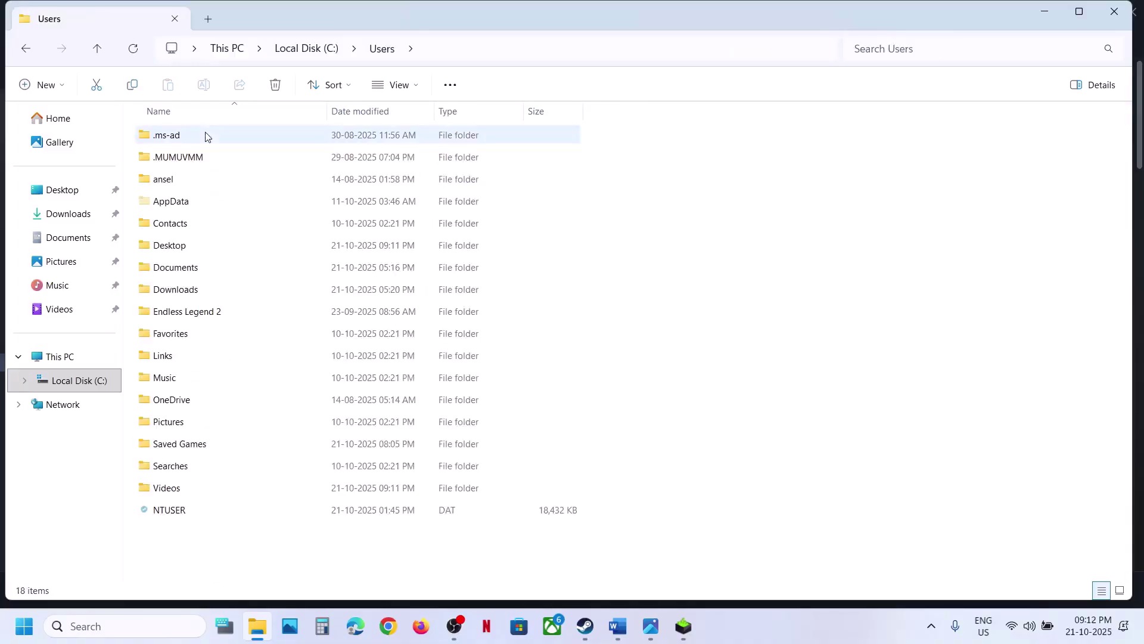
Check the display option for hidden items and open the AppData folder
{"action": "left_click", "coordinate": [197, 201]}
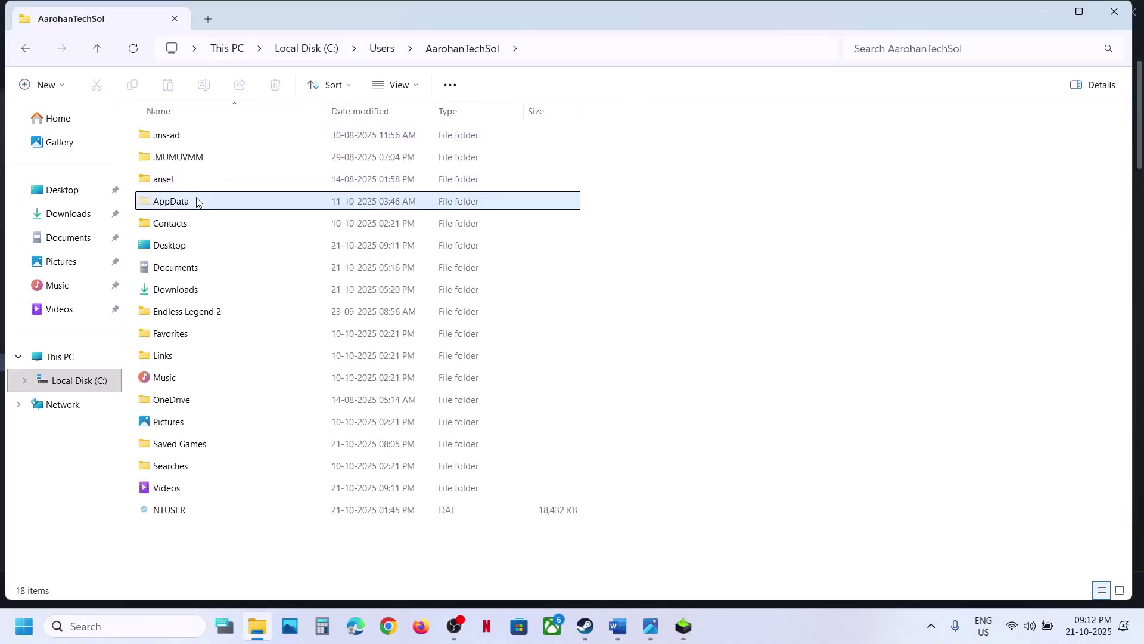
{"action": "left_click", "coordinate": [417, 90]}
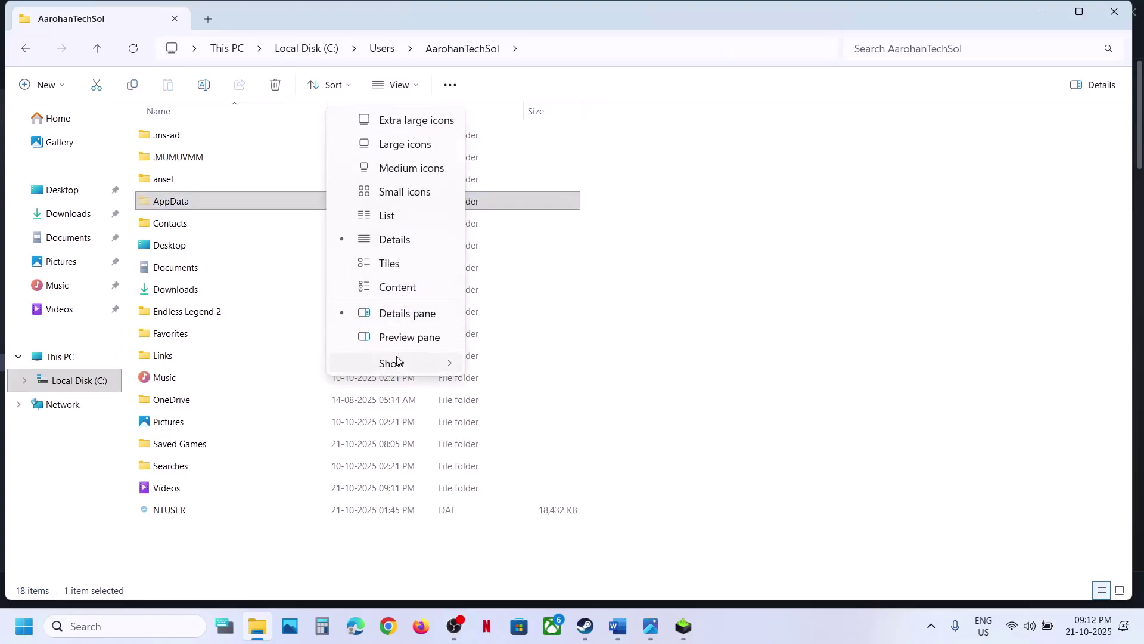
{"action": "mouse_move", "coordinate": [396, 361]}
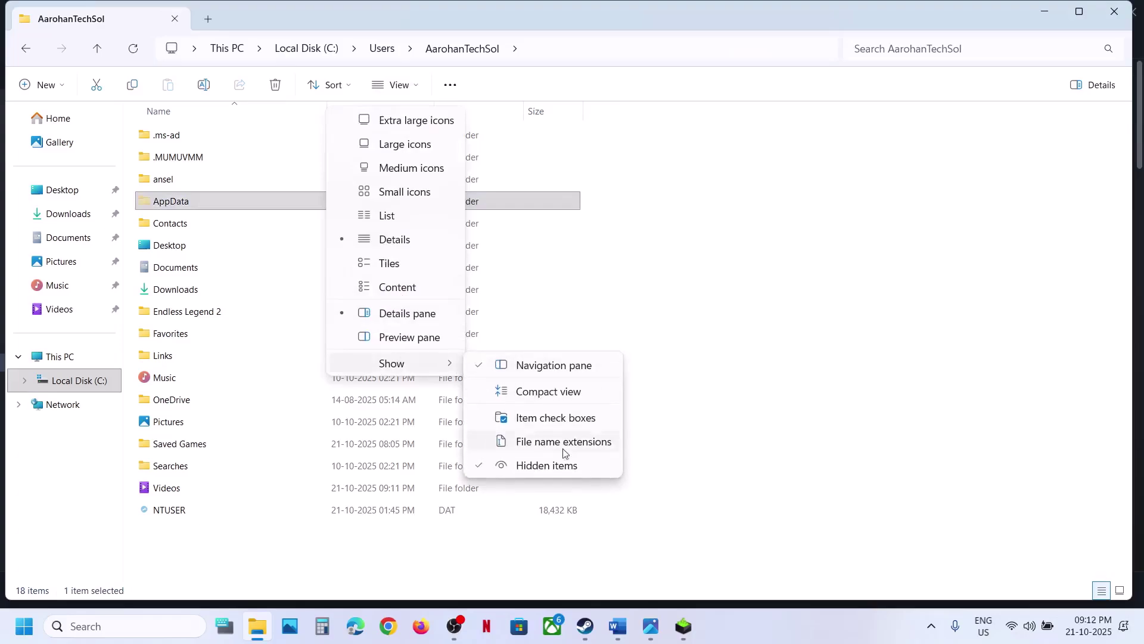
{"action": "left_click", "coordinate": [225, 212]}
{"action": "double_click", "coordinate": [225, 212]}
Open the Jurassic World Evolution 3 folder within Local and Frontier Developments
{"action": "left_click", "coordinate": [173, 138]}
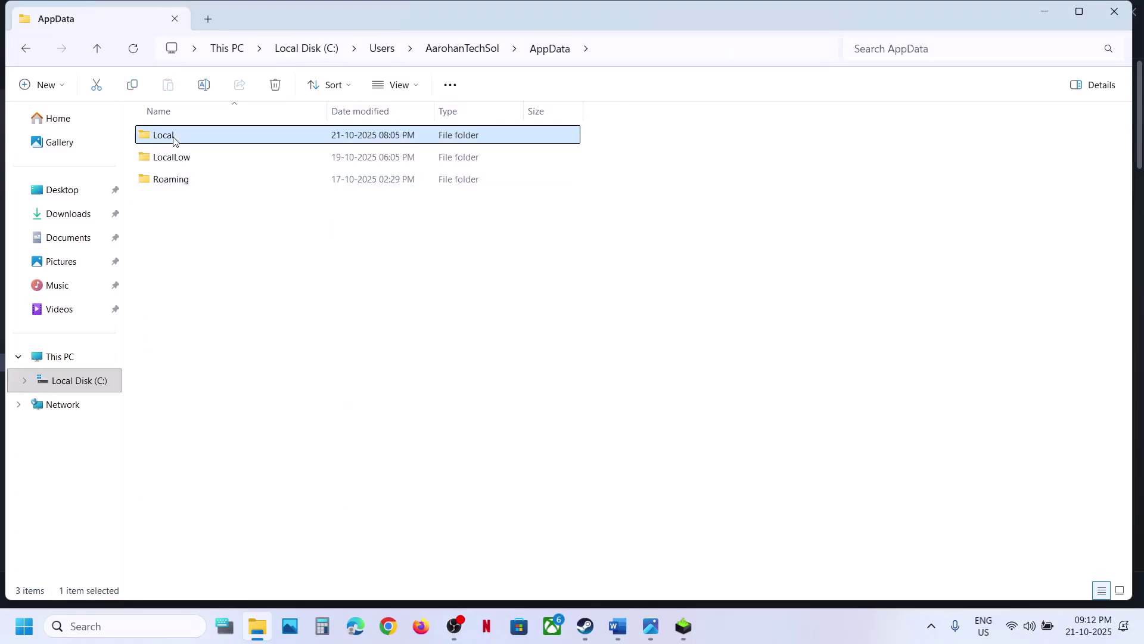
{"action": "double_click", "coordinate": [173, 138]}
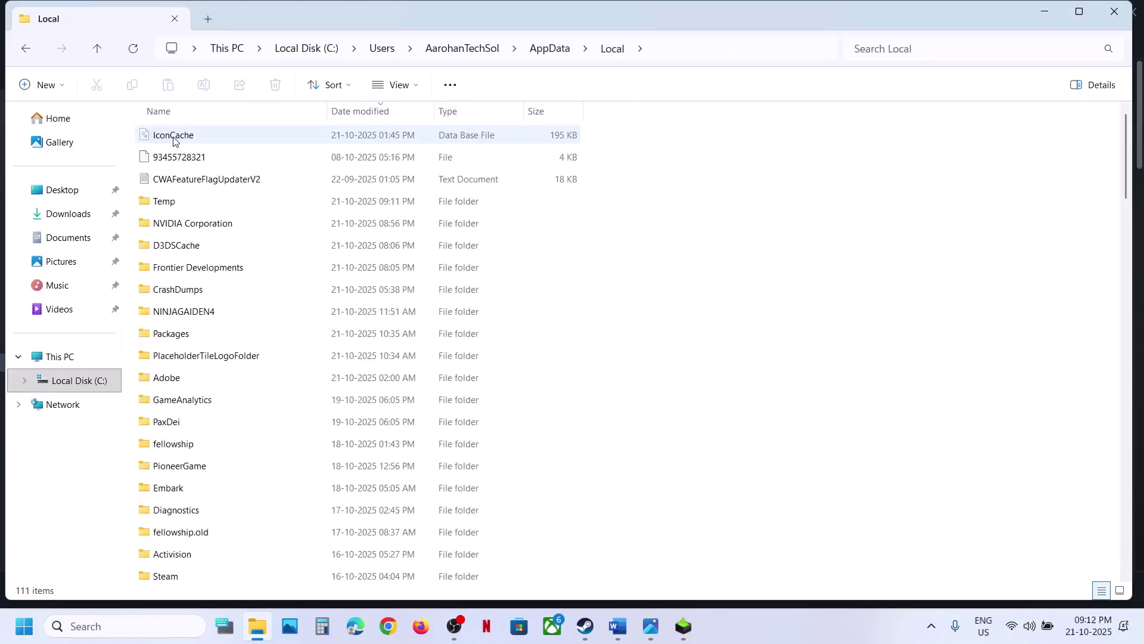
{"action": "left_click", "coordinate": [196, 275]}
{"action": "double_click", "coordinate": [234, 272]}
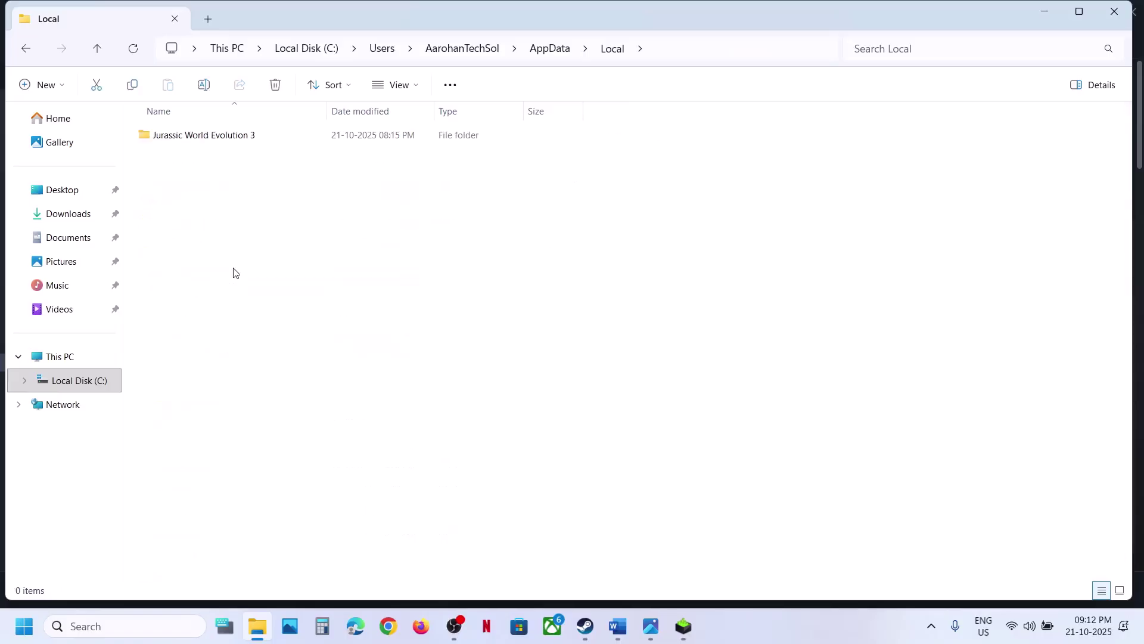
{"action": "left_click", "coordinate": [201, 138]}
{"action": "double_click", "coordinate": [201, 136]}
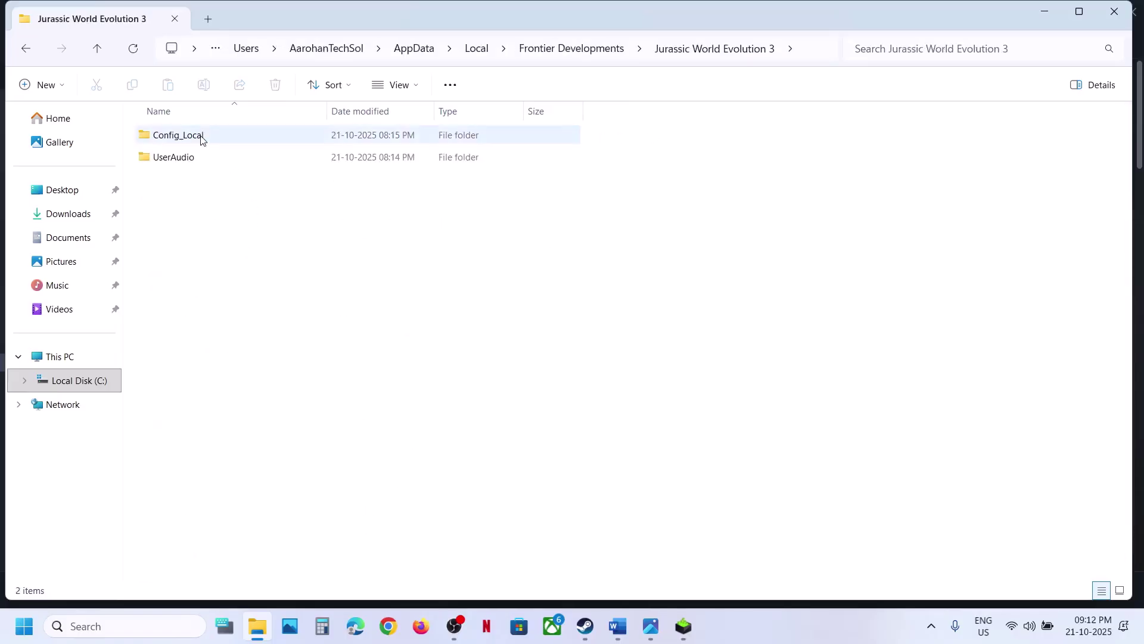
Rename the Config_Local folder to Config_Local.old
{"action": "left_click", "coordinate": [212, 140]}
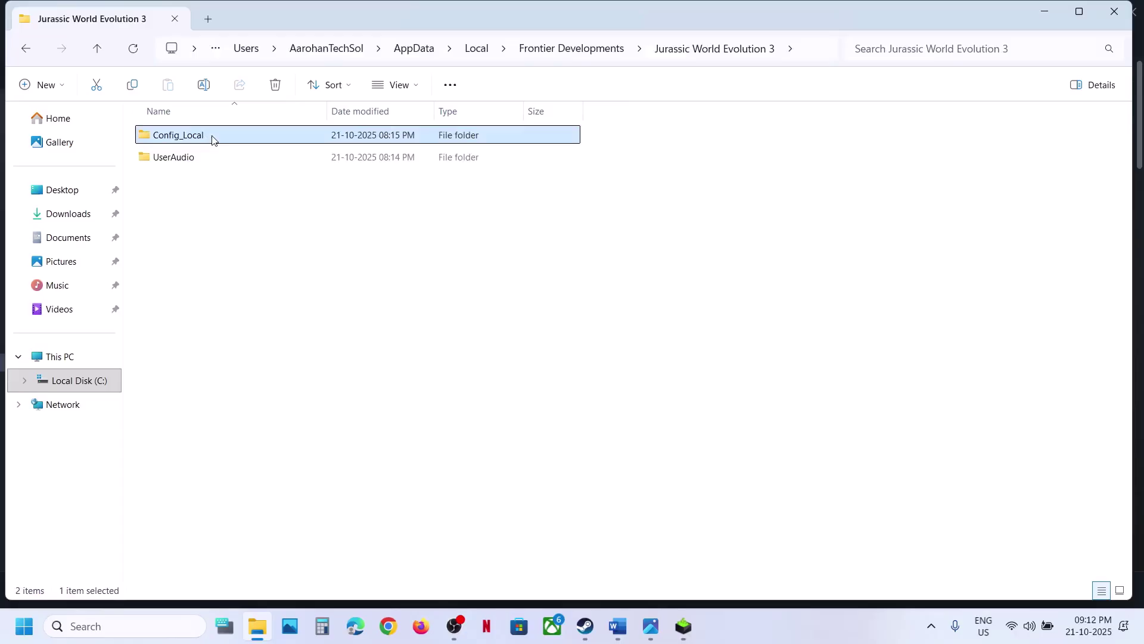
{"action": "right_click", "coordinate": [212, 140]}
{"action": "left_click", "coordinate": [332, 160]}
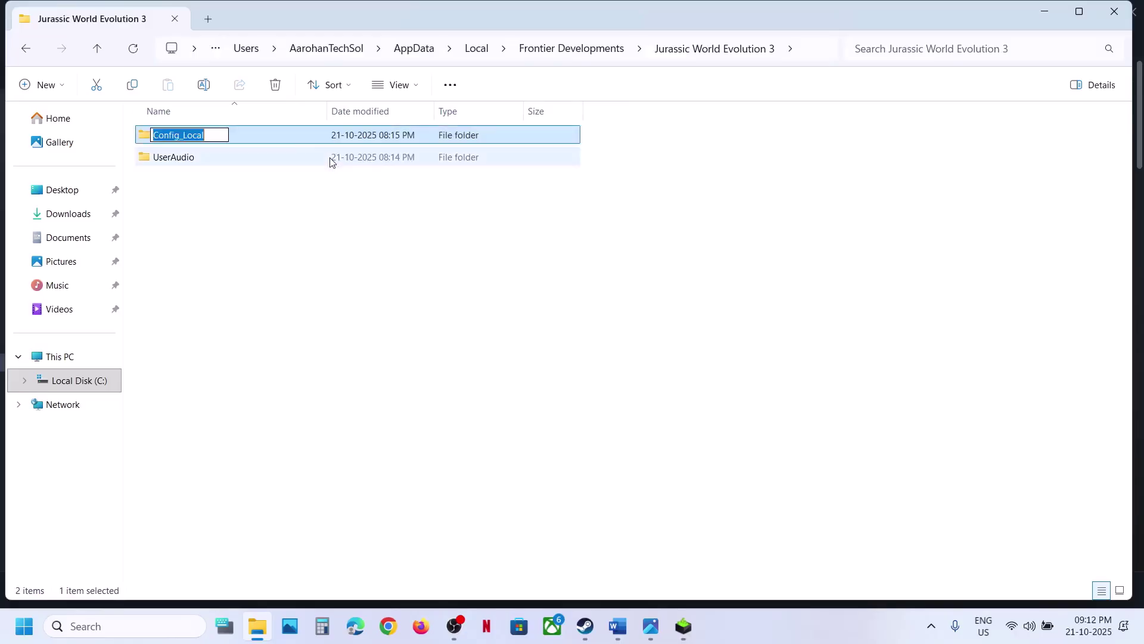
{"action": "left_click", "coordinate": [207, 134]}
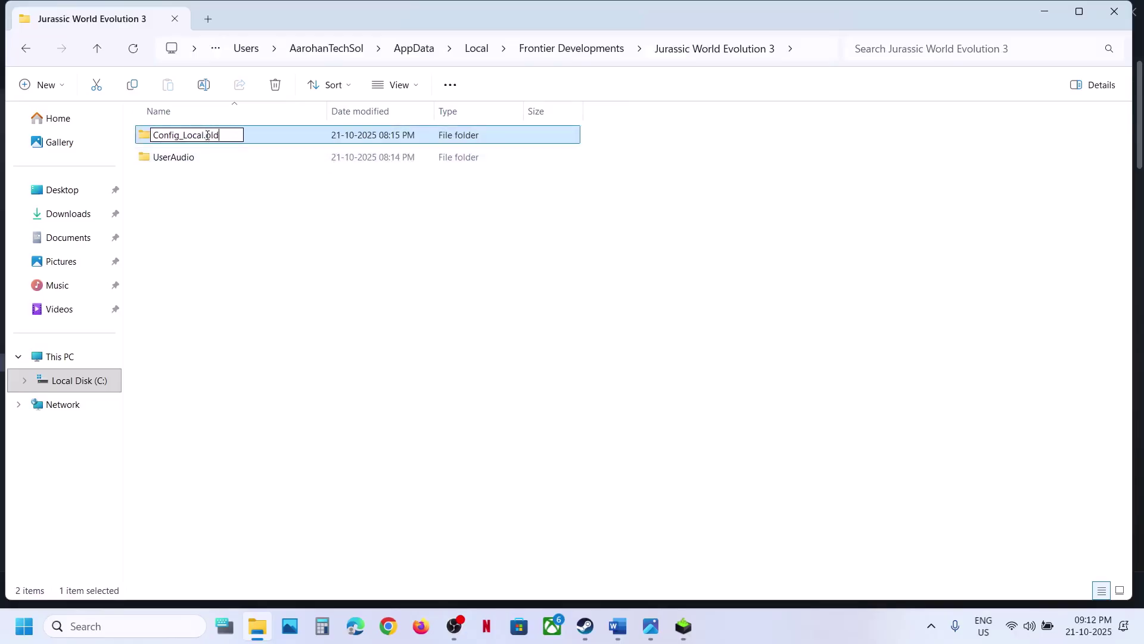
{"action": "left_click", "coordinate": [313, 274]}
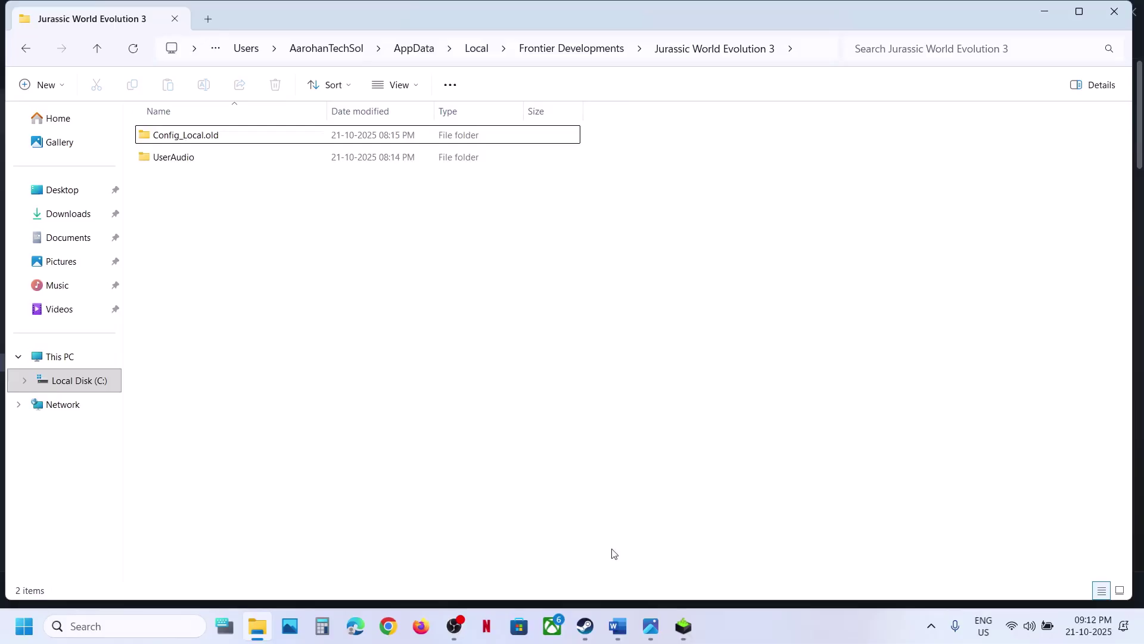
Switch to the Word document and read the Step 4 instruction on running the game from its installation folder
{"action": "left_click", "coordinate": [594, 621]}
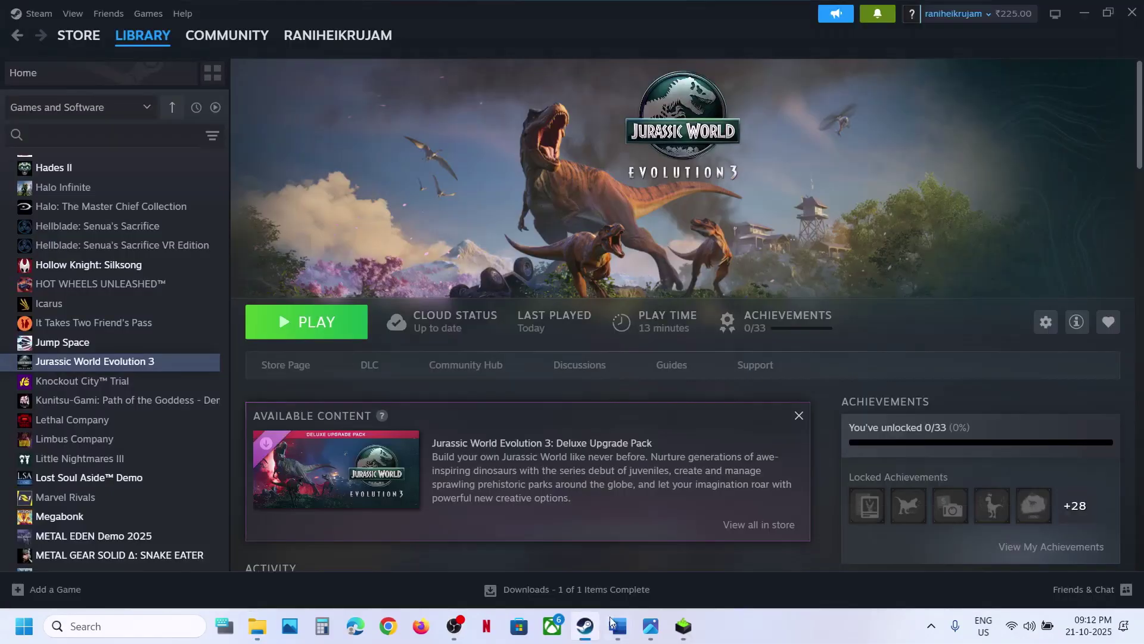
{"action": "left_click", "coordinate": [620, 623]}
{"action": "scroll", "coordinate": [391, 394], "scroll_direction": "down", "scroll_amount": 5}
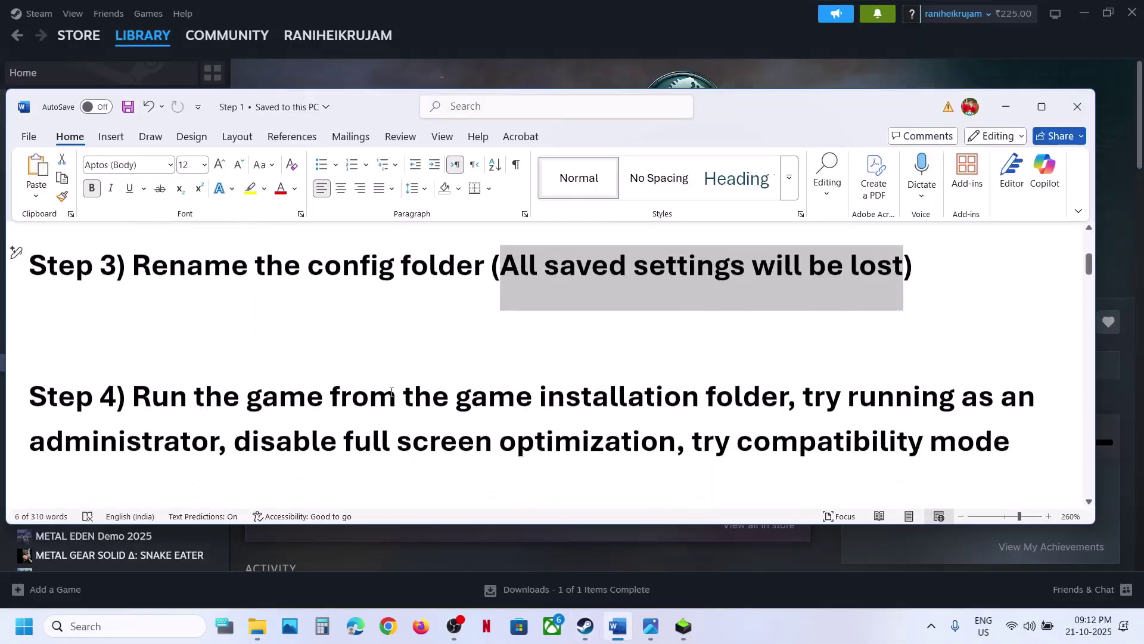
Open Jurassic World Evolution 3's local installation folder from Steam and select the JWE3 application
{"action": "left_click", "coordinate": [501, 43]}
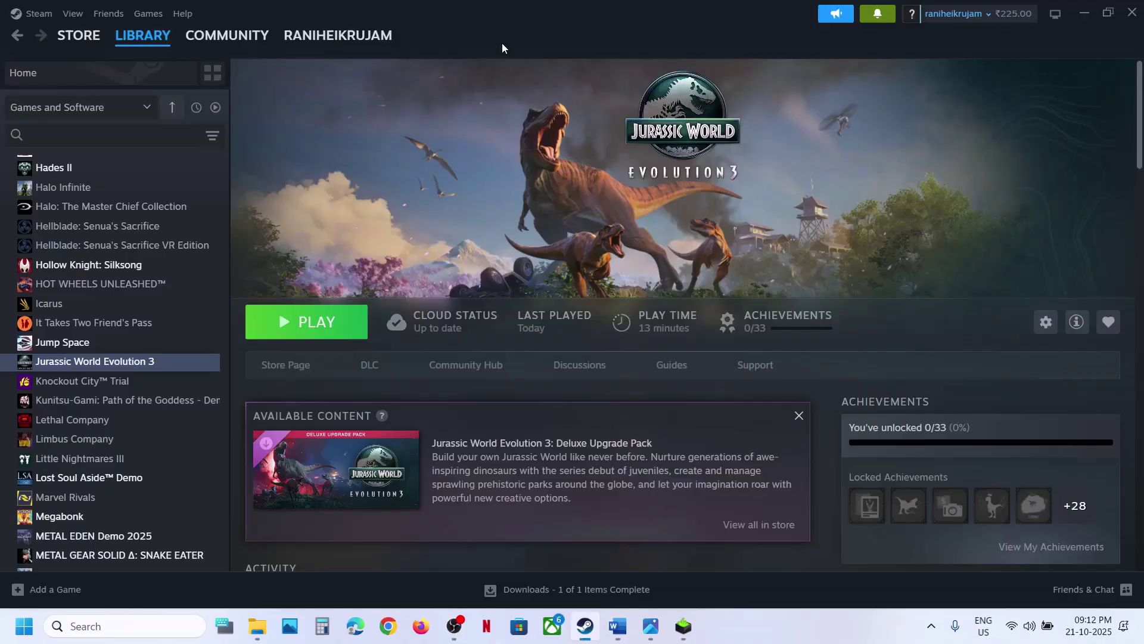
{"action": "right_click", "coordinate": [85, 366]}
{"action": "mouse_move", "coordinate": [122, 454]}
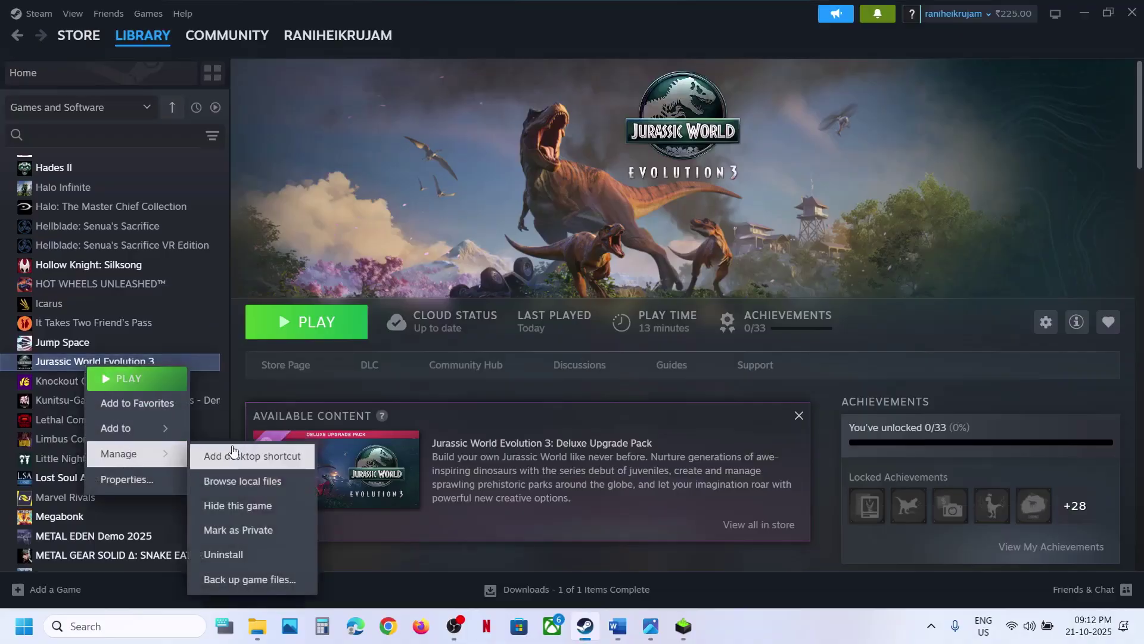
{"action": "left_click", "coordinate": [248, 480]}
{"action": "scroll", "coordinate": [443, 375], "scroll_direction": "down", "scroll_amount": 4}
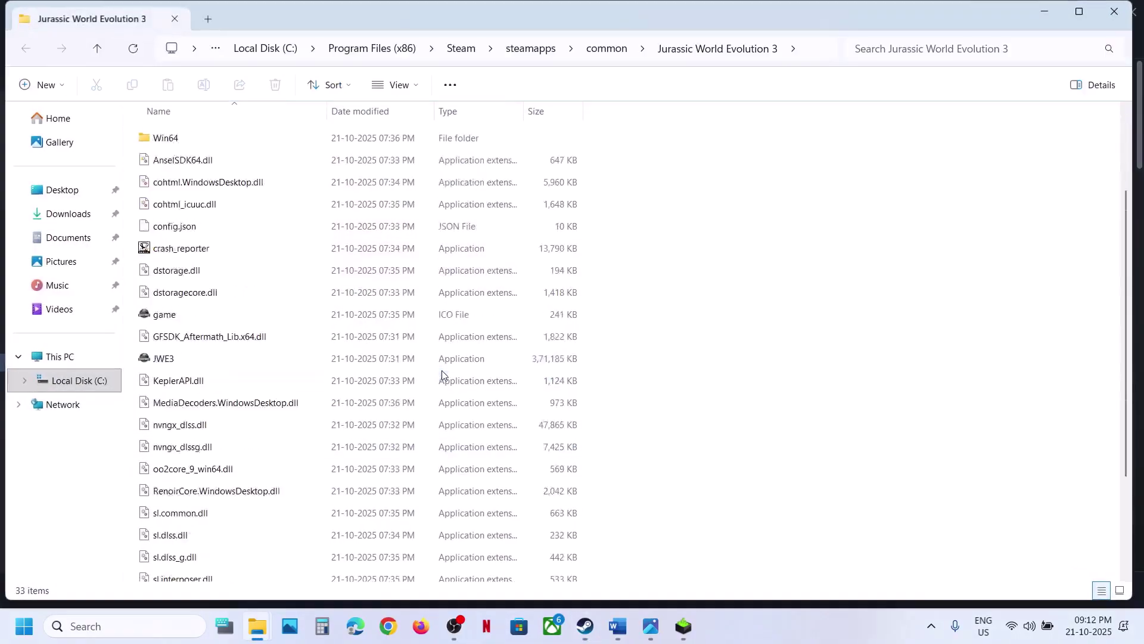
{"action": "scroll", "coordinate": [442, 375], "scroll_direction": "up", "scroll_amount": 1}
{"action": "left_click", "coordinate": [168, 292]}
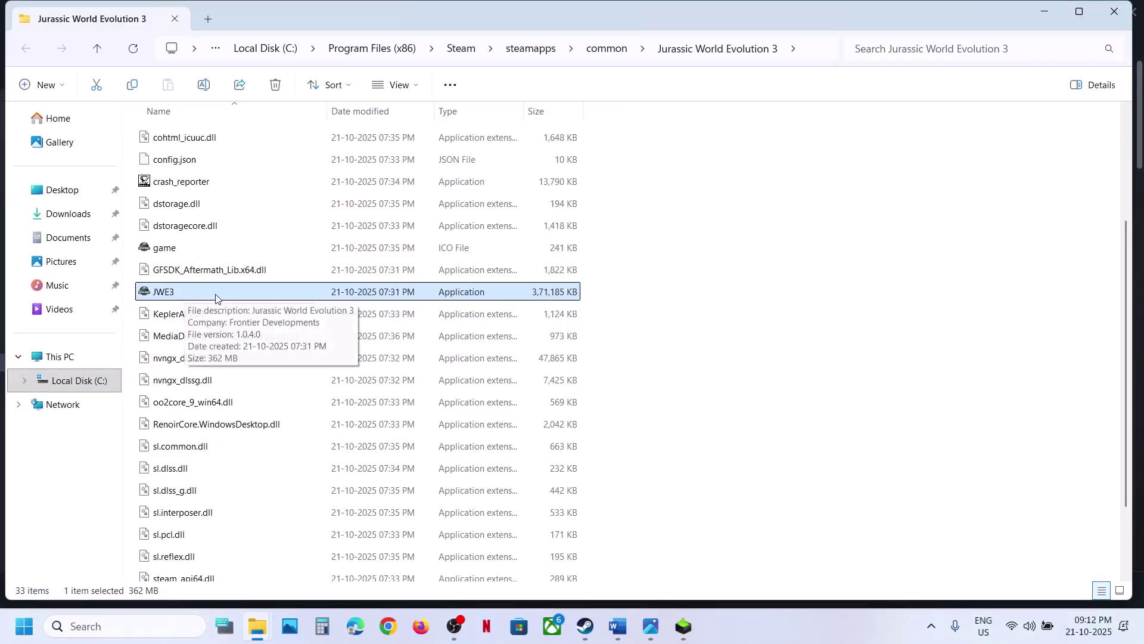
Set the JWE3 application's compatibility properties to run the program as an administrator
{"action": "right_click", "coordinate": [171, 296]}
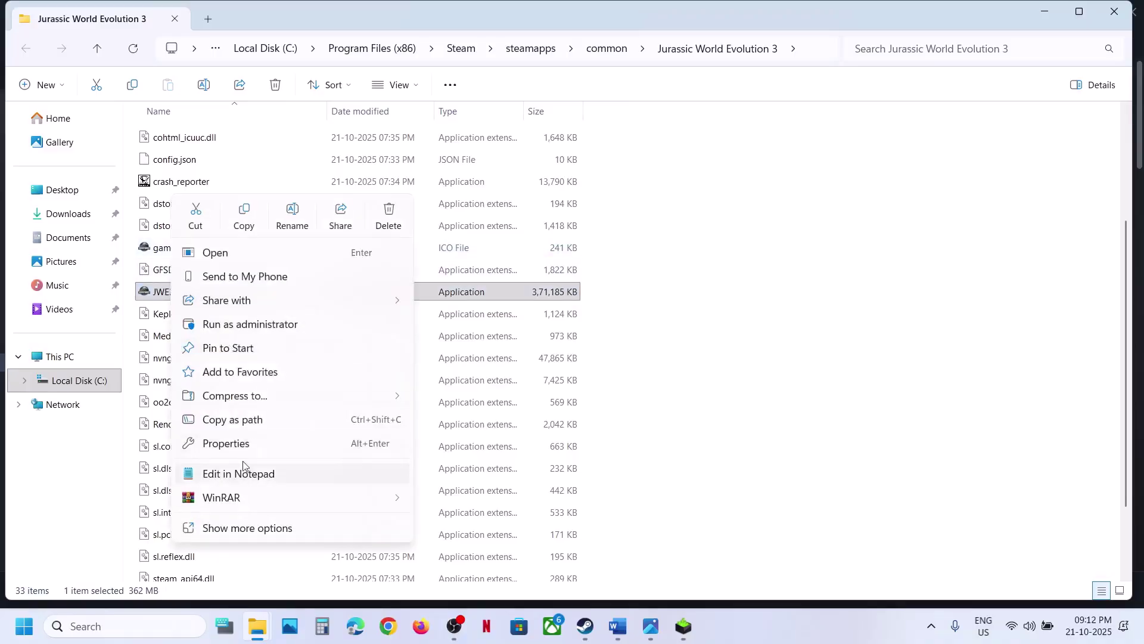
{"action": "left_click", "coordinate": [230, 442]}
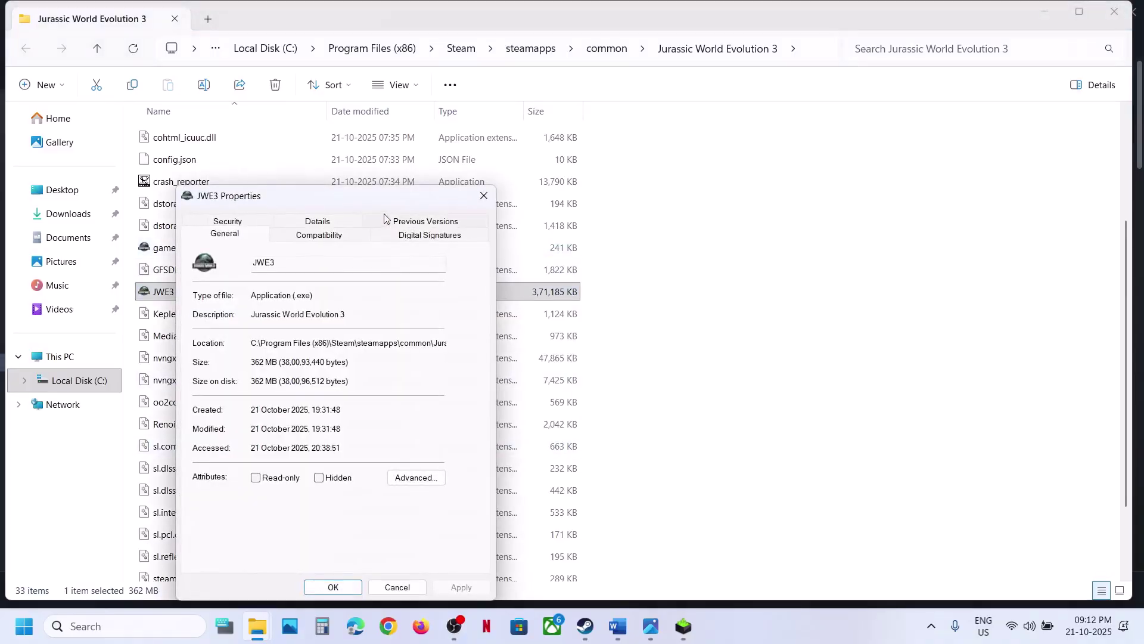
{"action": "left_click_drag", "start_coordinate": [344, 195], "coordinate": [609, 98]}
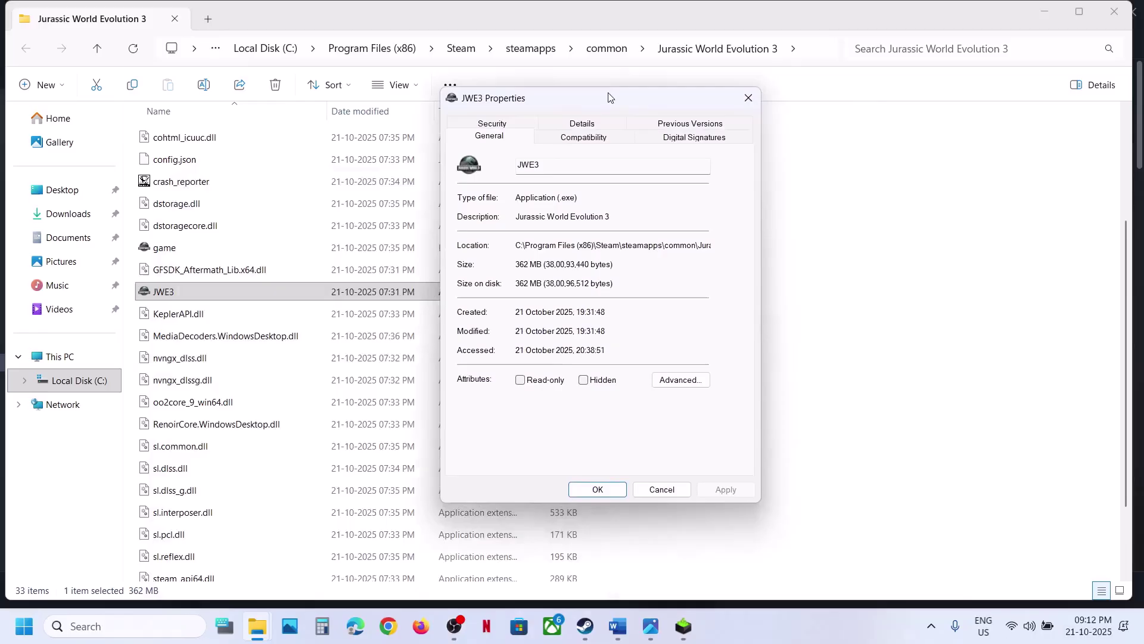
{"action": "left_click", "coordinate": [579, 140]}
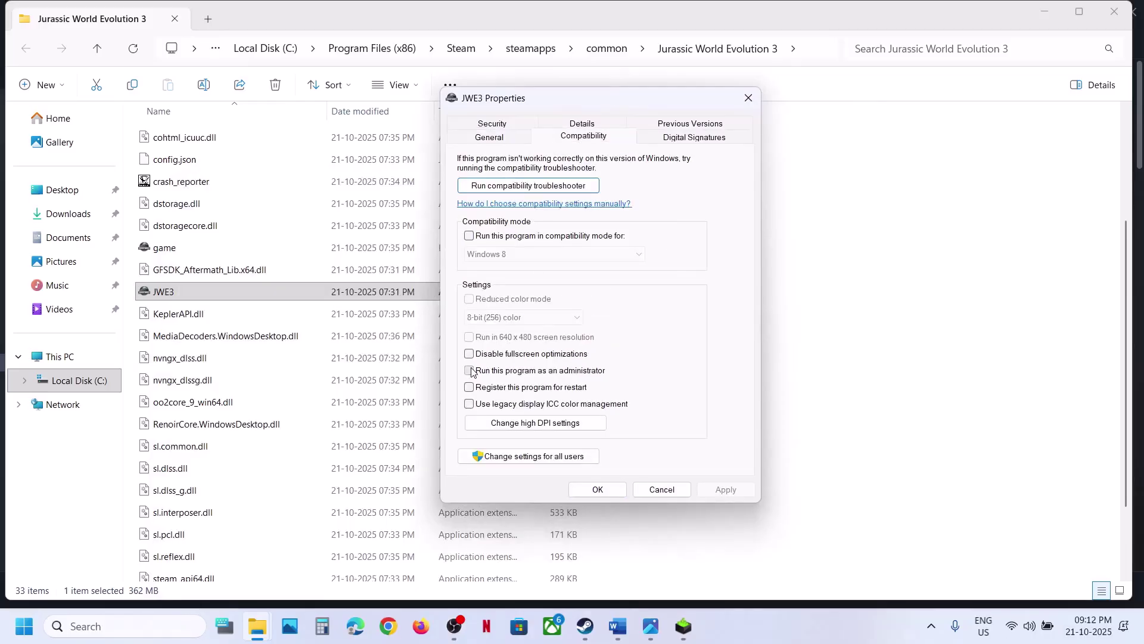
{"action": "left_click", "coordinate": [721, 489]}
{"action": "left_click", "coordinate": [598, 489]}
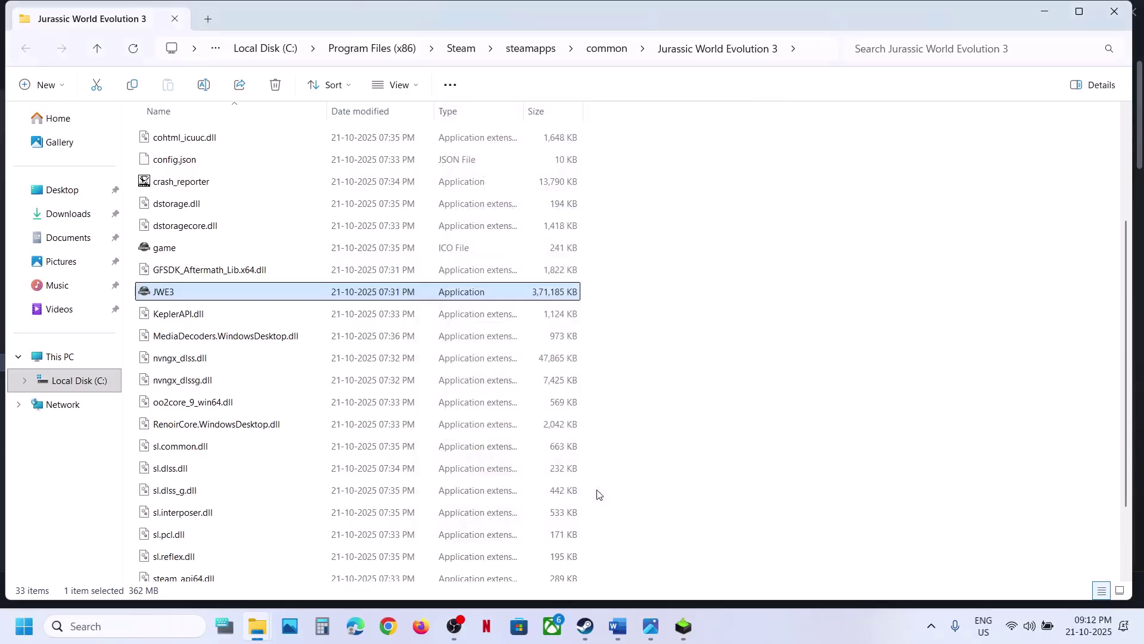
Enable compatibility mode for Windows 8 in the JWE3 application's properties
{"action": "right_click", "coordinate": [184, 293]}
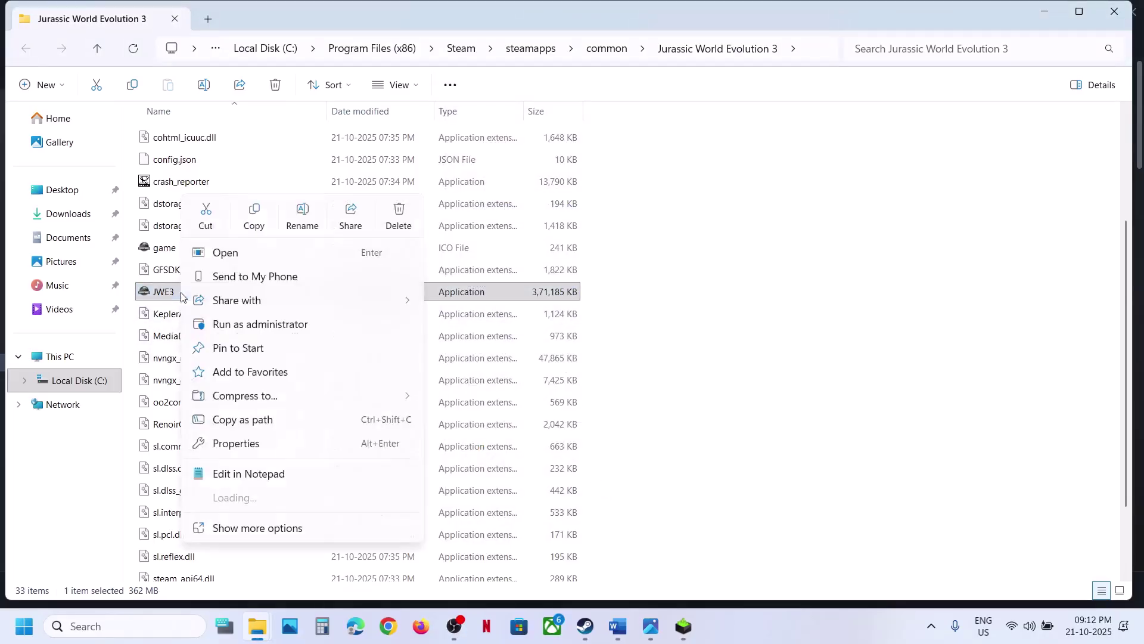
{"action": "left_click", "coordinate": [248, 445]}
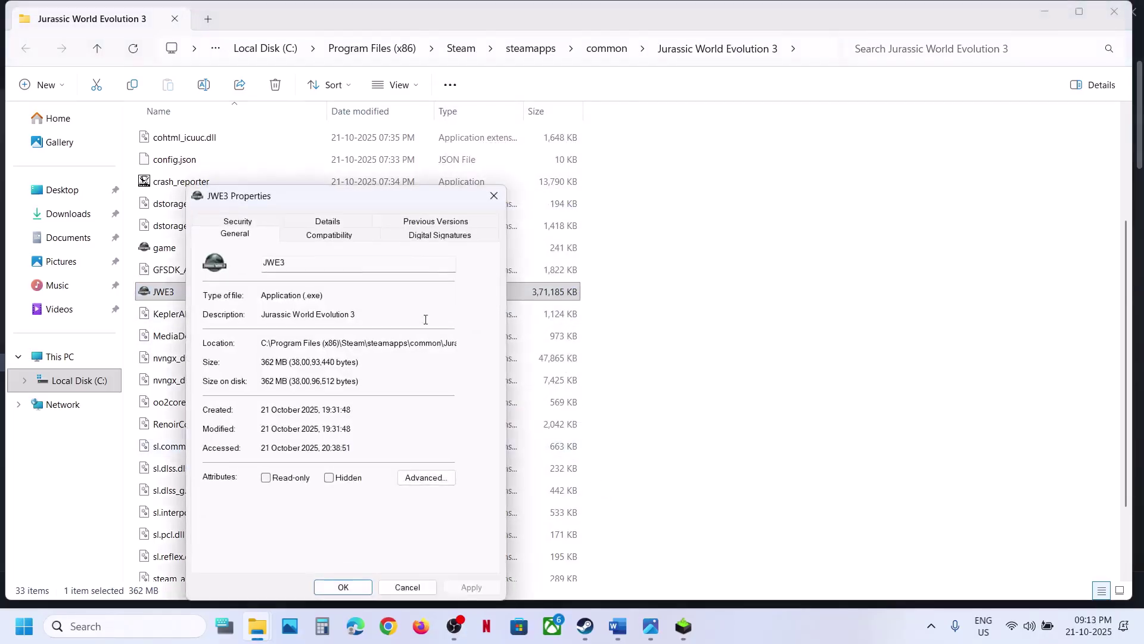
{"action": "left_click", "coordinate": [324, 244]}
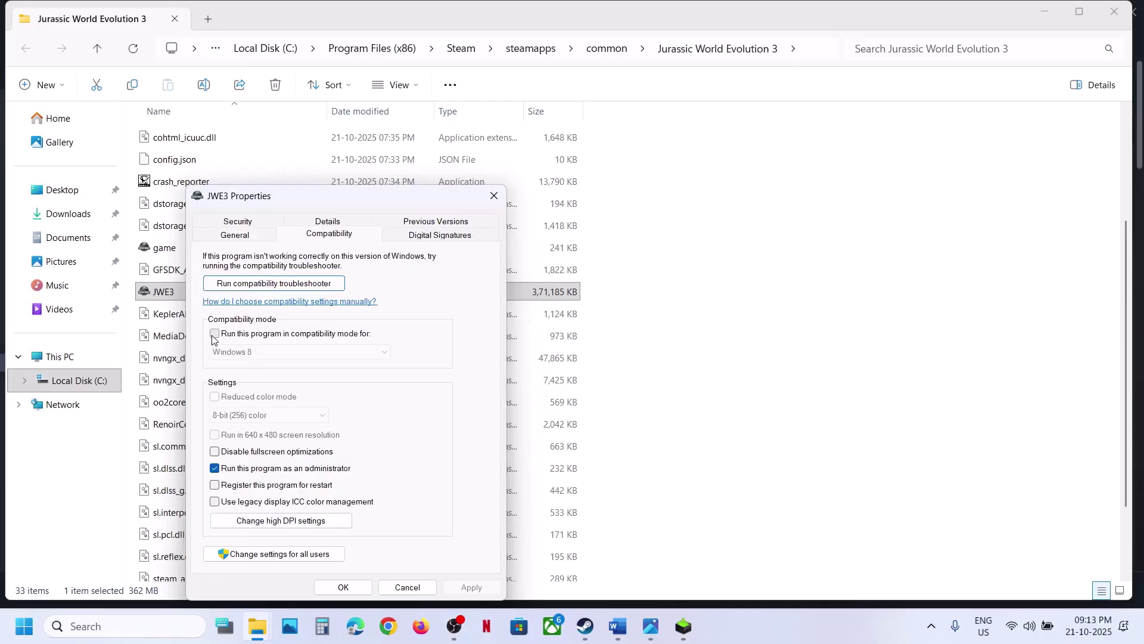
{"action": "left_click", "coordinate": [468, 587]}
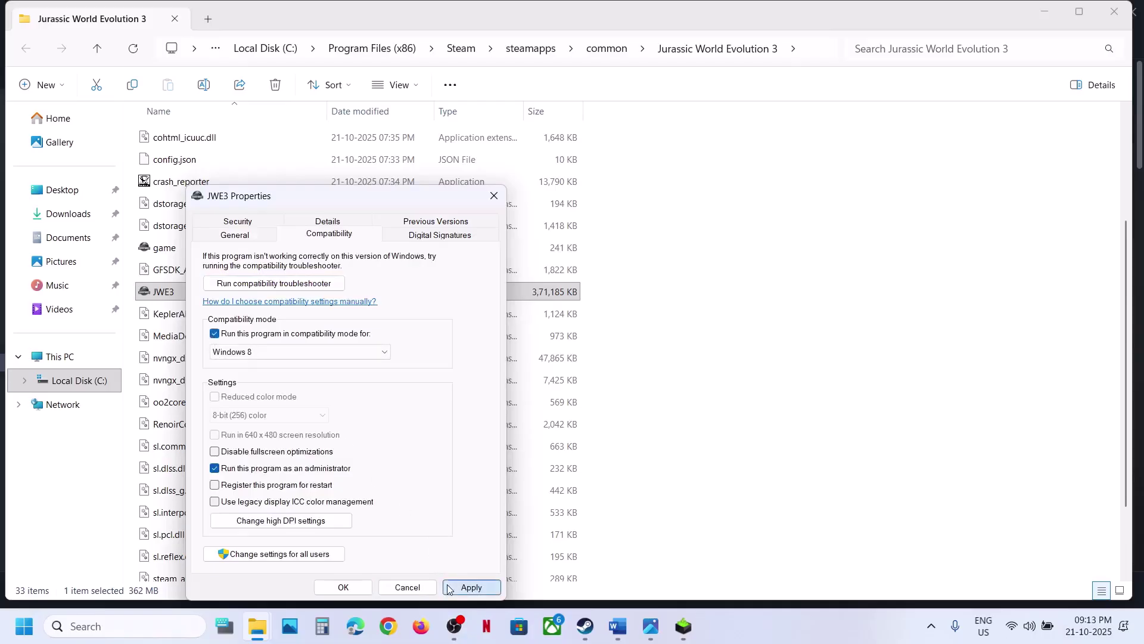
{"action": "left_click", "coordinate": [340, 588]}
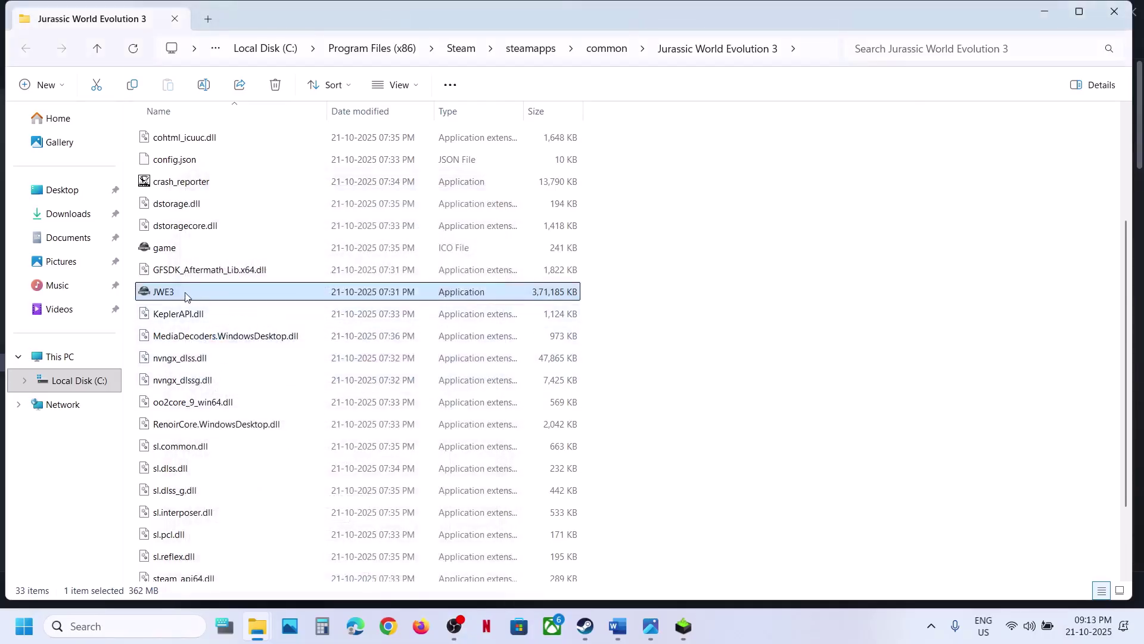
Set JWE3's compatibility mode to Windows 7 and disable its fullscreen optimizations
{"action": "right_click", "coordinate": [185, 294]}
{"action": "left_click", "coordinate": [242, 443]}
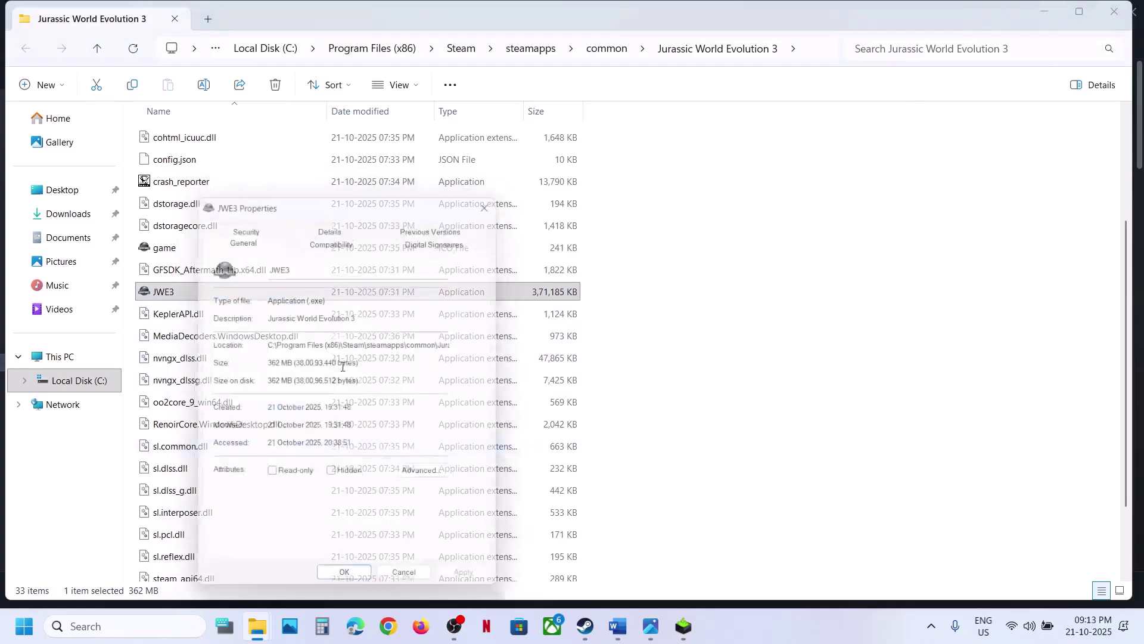
{"action": "left_click", "coordinate": [350, 238]}
{"action": "left_click", "coordinate": [257, 352]}
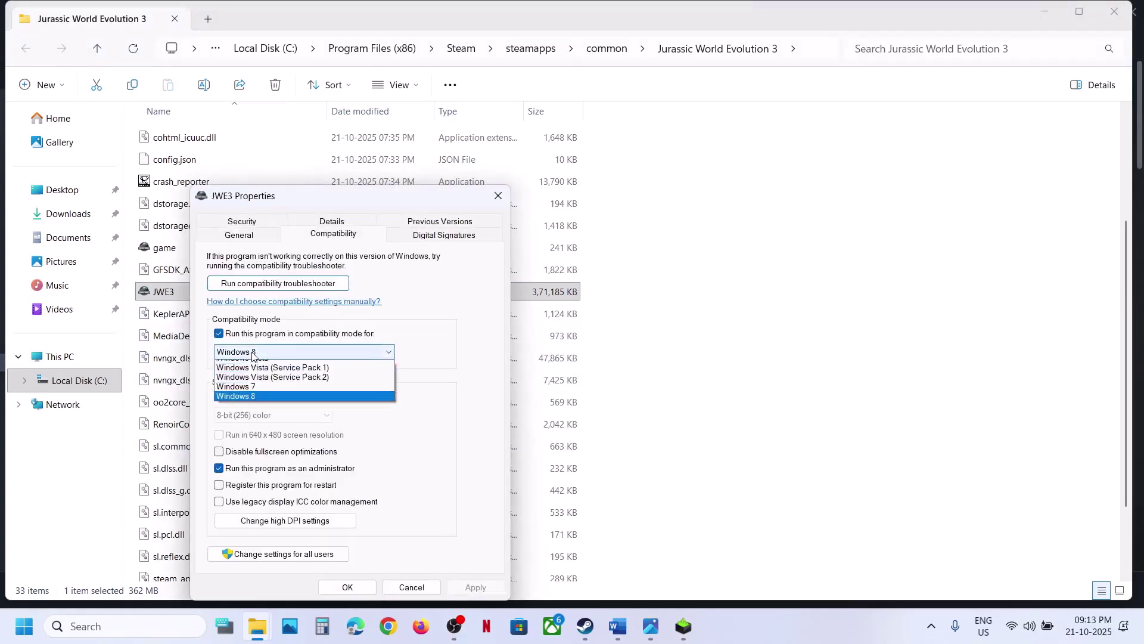
{"action": "left_click", "coordinate": [254, 397]}
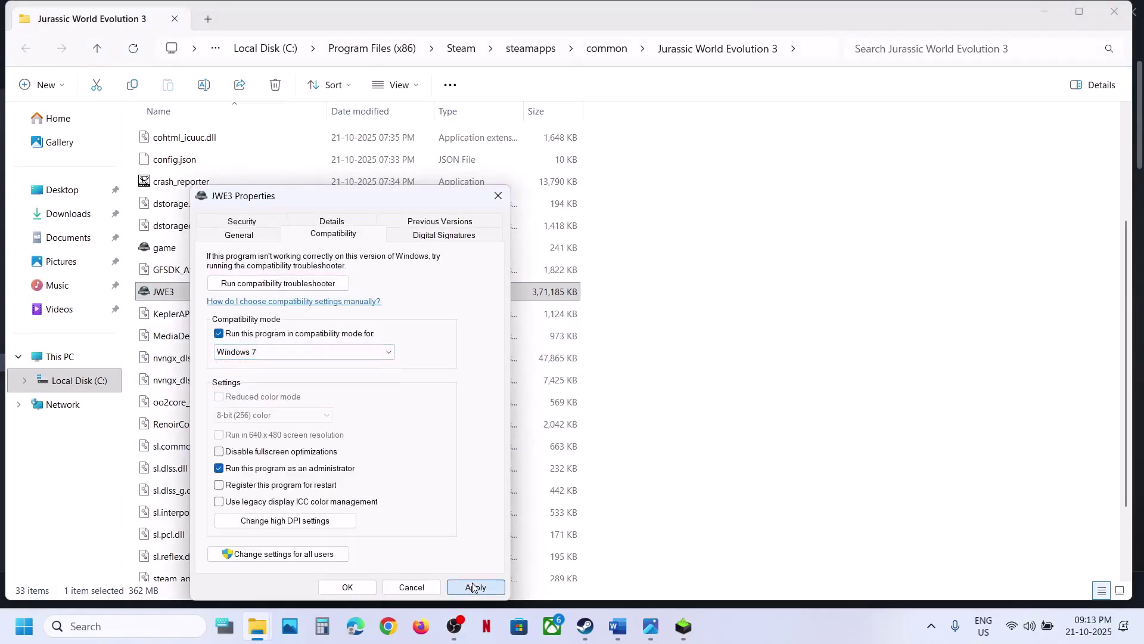
{"action": "left_click", "coordinate": [474, 587]}
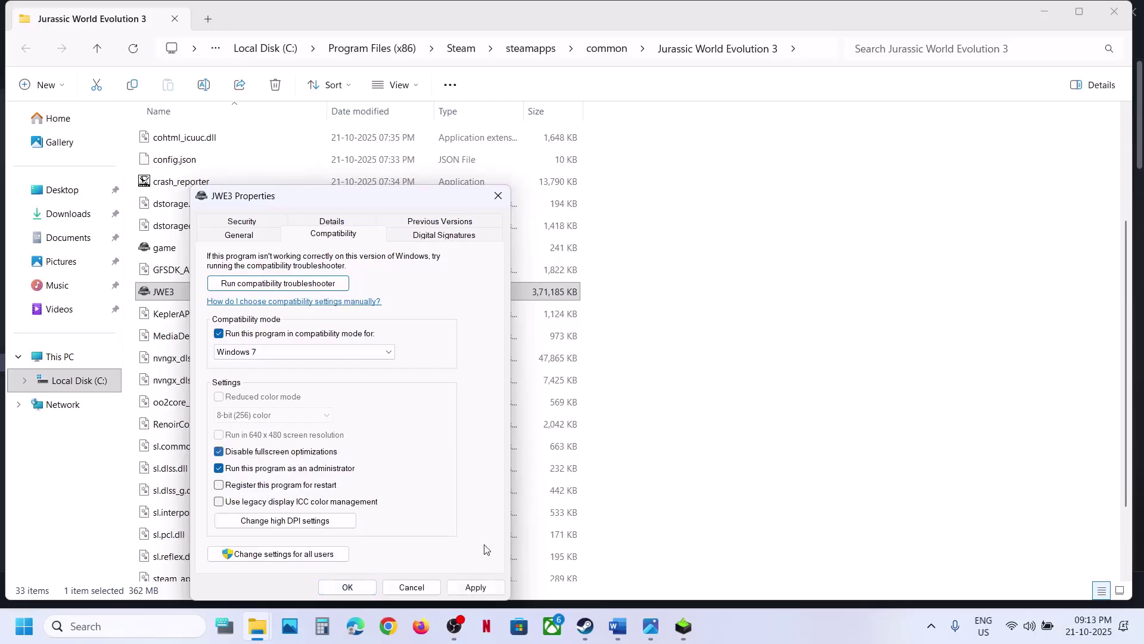
{"action": "left_click", "coordinate": [475, 586]}
{"action": "left_click", "coordinate": [347, 587]}
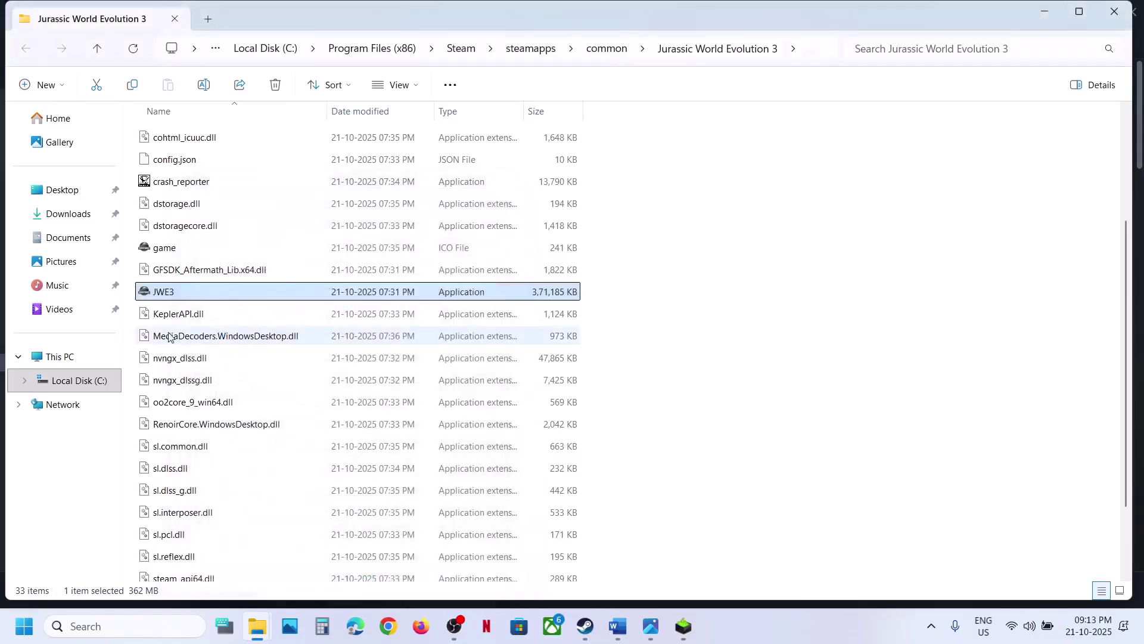
Turn off compatibility mode, disabled fullscreen optimizations and running as administrator in JWE3's properties
{"action": "right_click", "coordinate": [219, 297]}
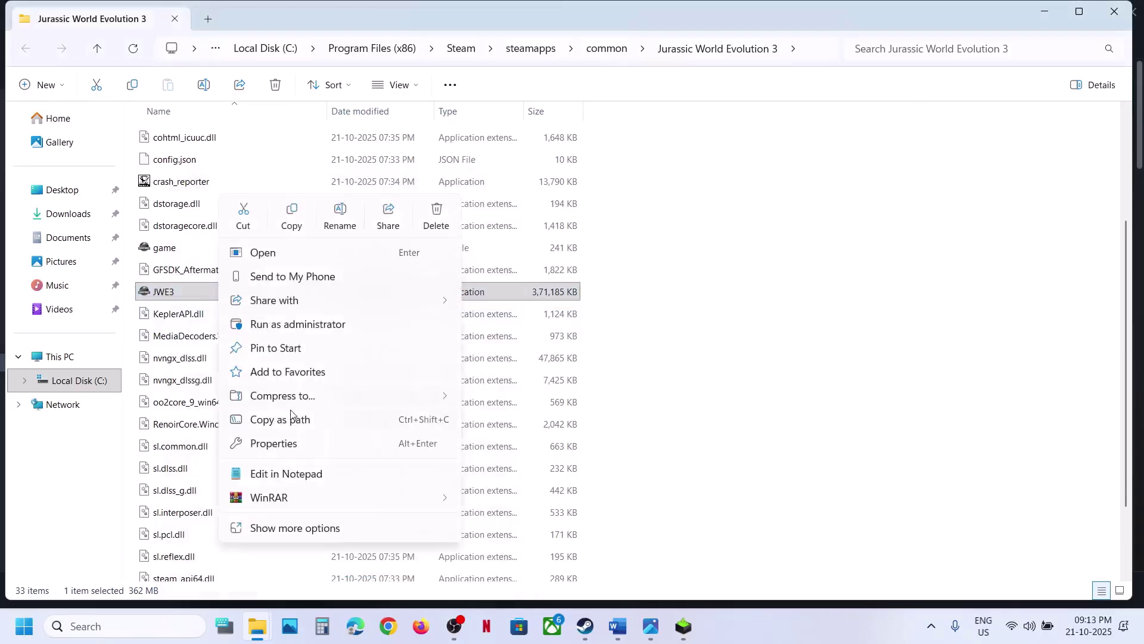
{"action": "left_click", "coordinate": [281, 448]}
{"action": "left_click", "coordinate": [329, 240]}
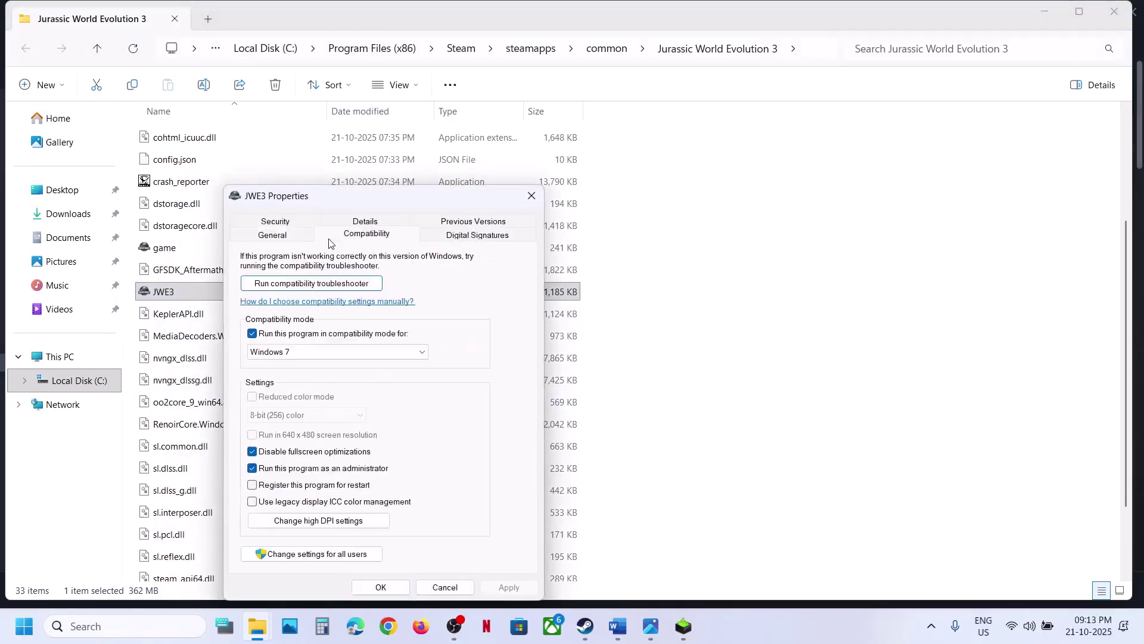
{"action": "left_click", "coordinate": [253, 334]}
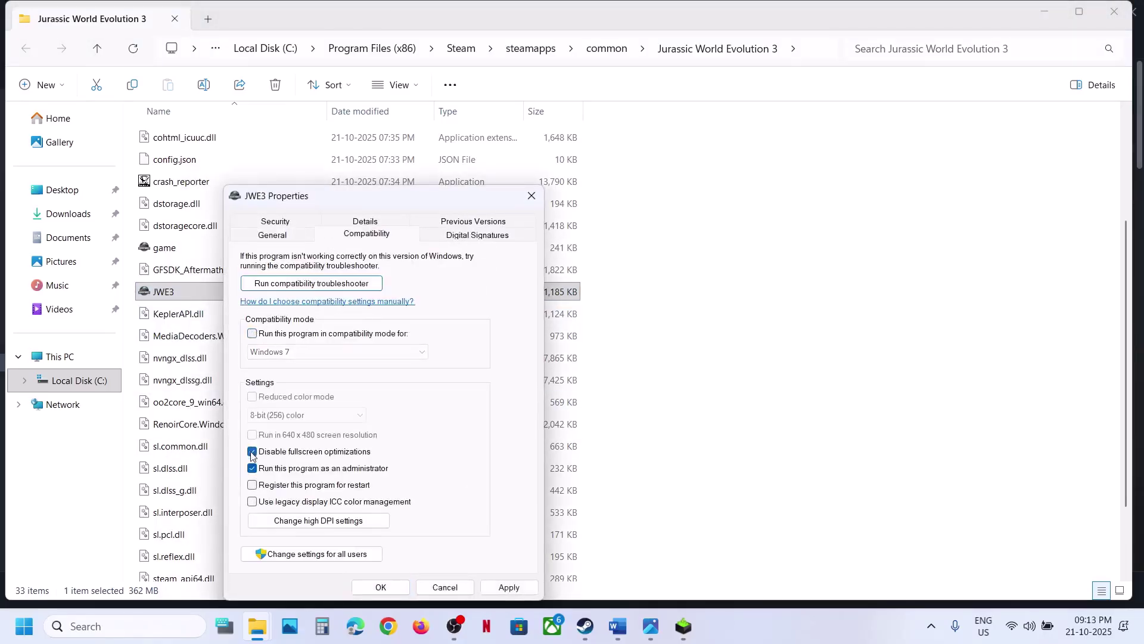
{"action": "left_click", "coordinate": [251, 470]}
{"action": "left_click", "coordinate": [509, 587]}
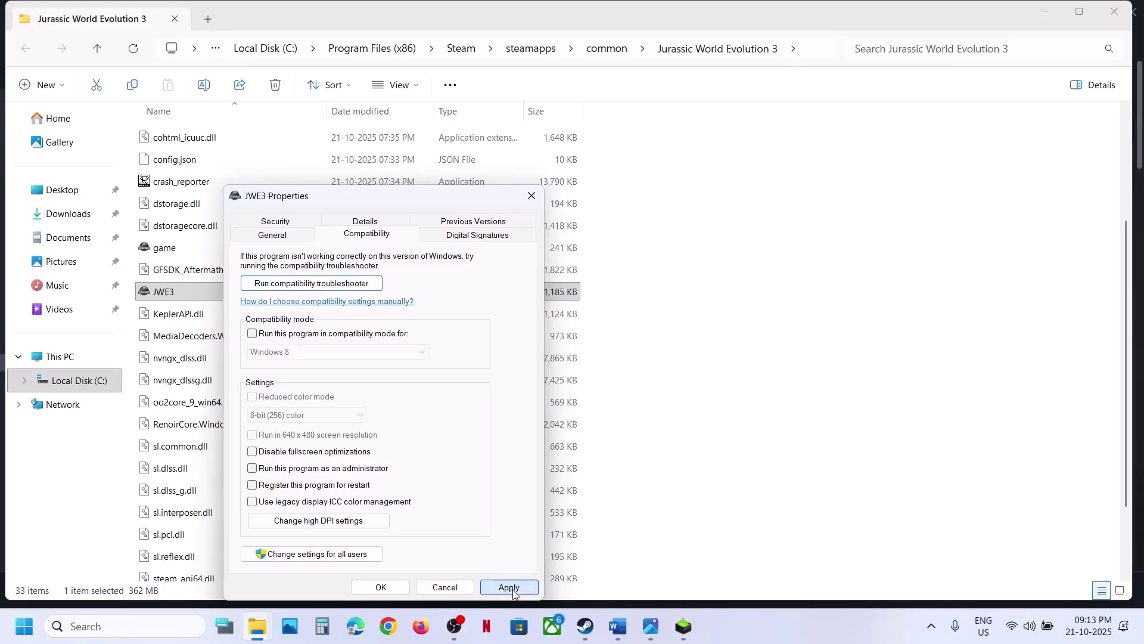
{"action": "left_click", "coordinate": [403, 590]}
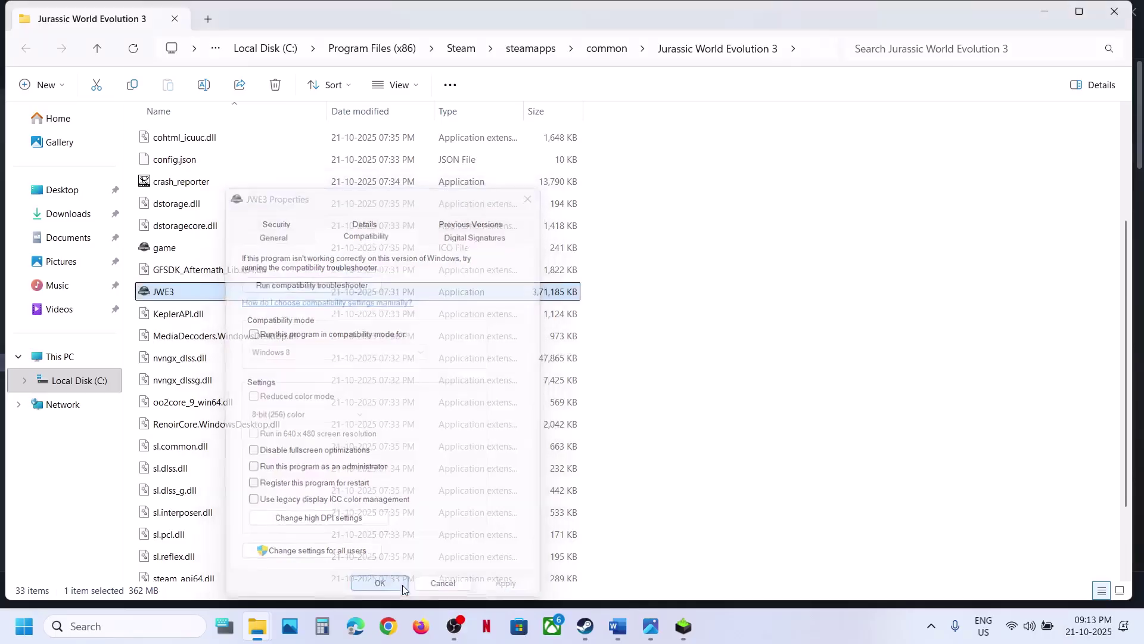
Close the game folder and read the Word document's Step 5 on allowing the game exe through antivirus and firewall
{"action": "left_click", "coordinate": [1128, 11]}
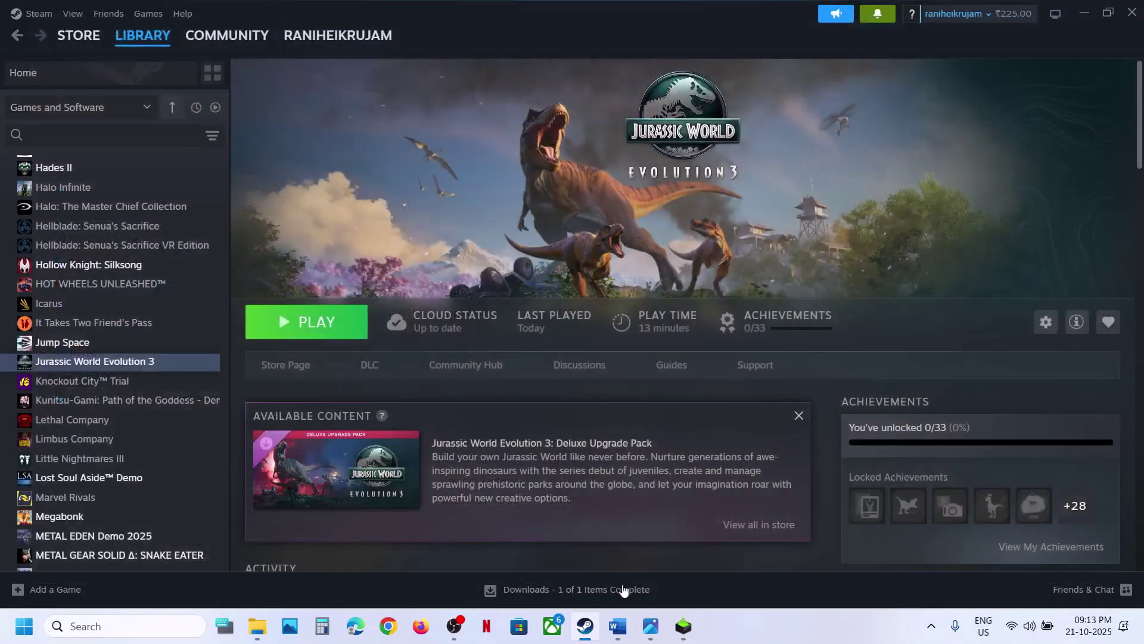
{"action": "left_click", "coordinate": [618, 626]}
{"action": "scroll", "coordinate": [439, 404], "scroll_direction": "down", "scroll_amount": 5}
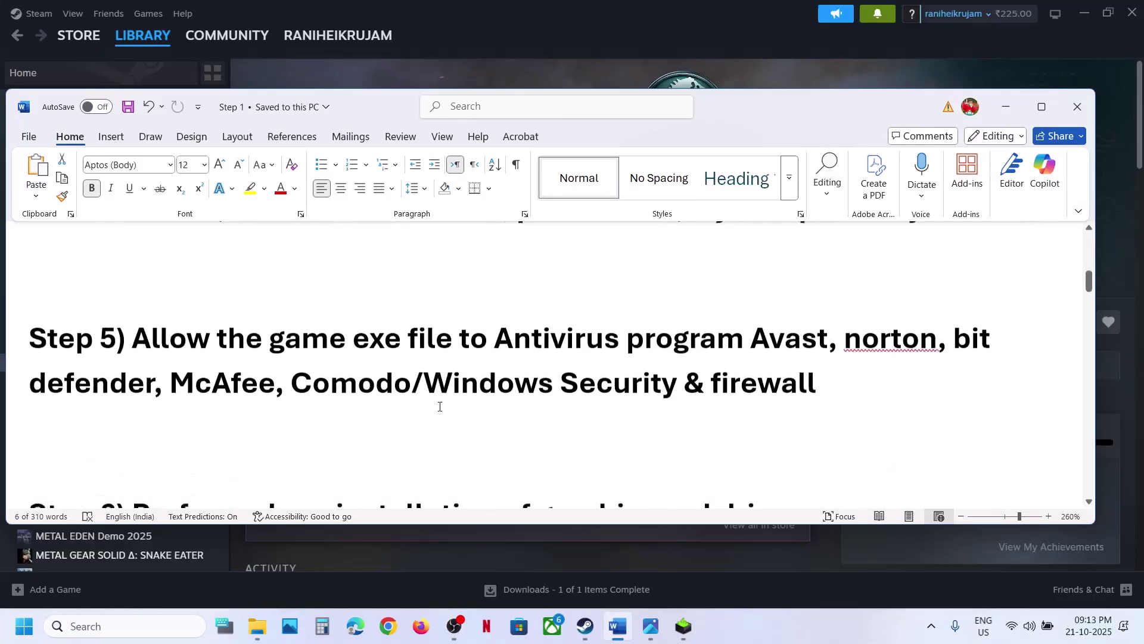
{"action": "left_click_drag", "start_coordinate": [145, 332], "coordinate": [784, 334]}
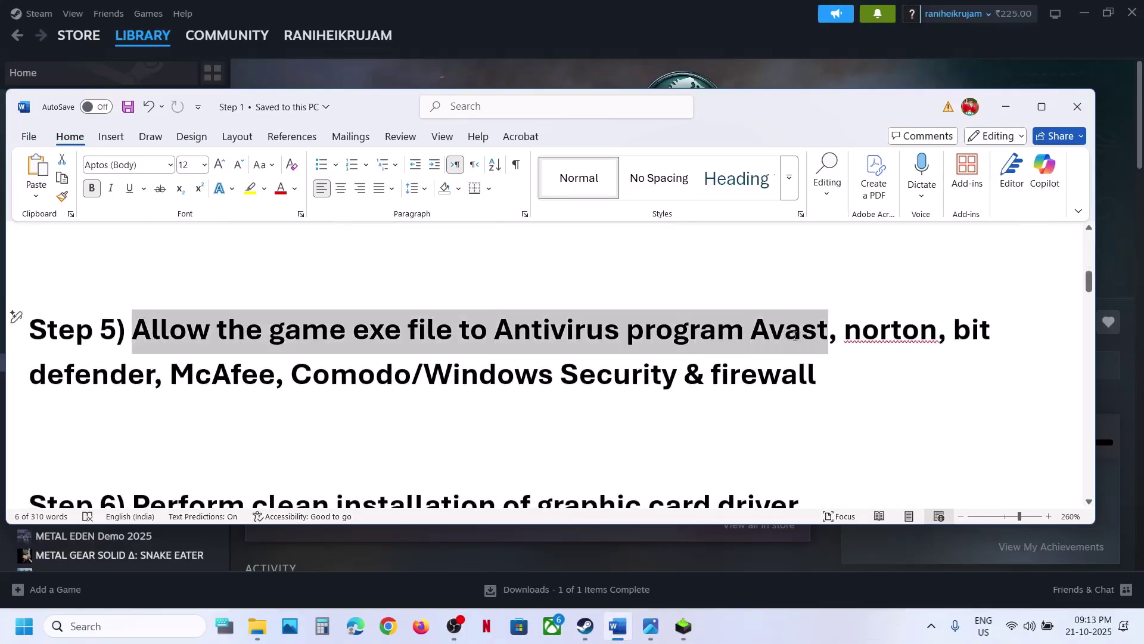
{"action": "left_click", "coordinate": [603, 85]}
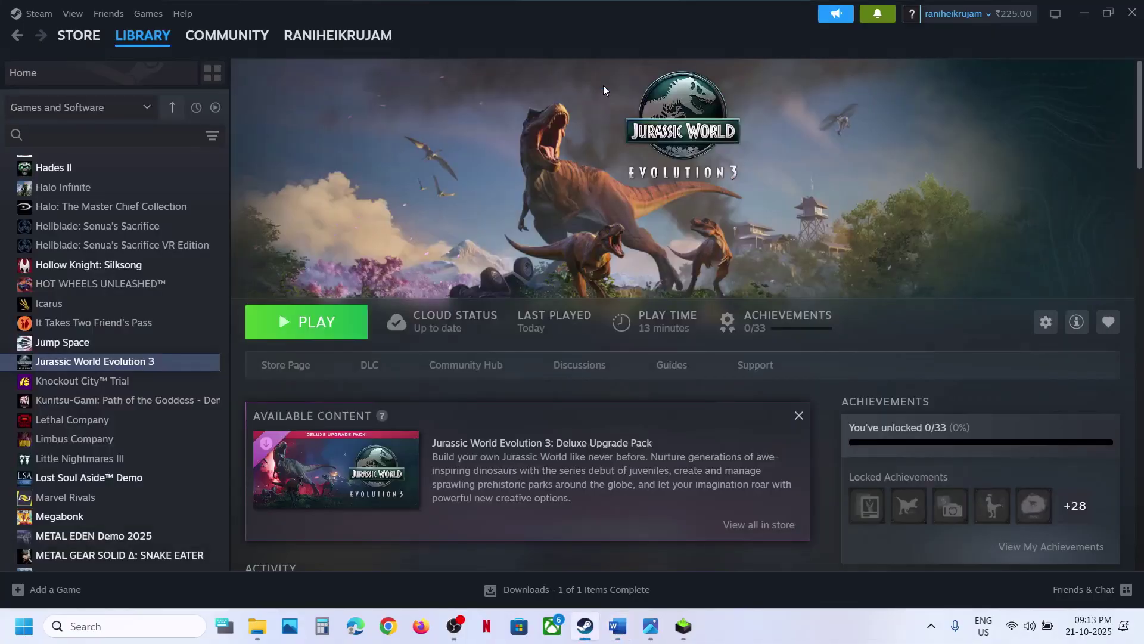
Open Virus & threat protection in Windows Security from the Windows privacy and security settings
{"action": "key", "text": "super+i"}
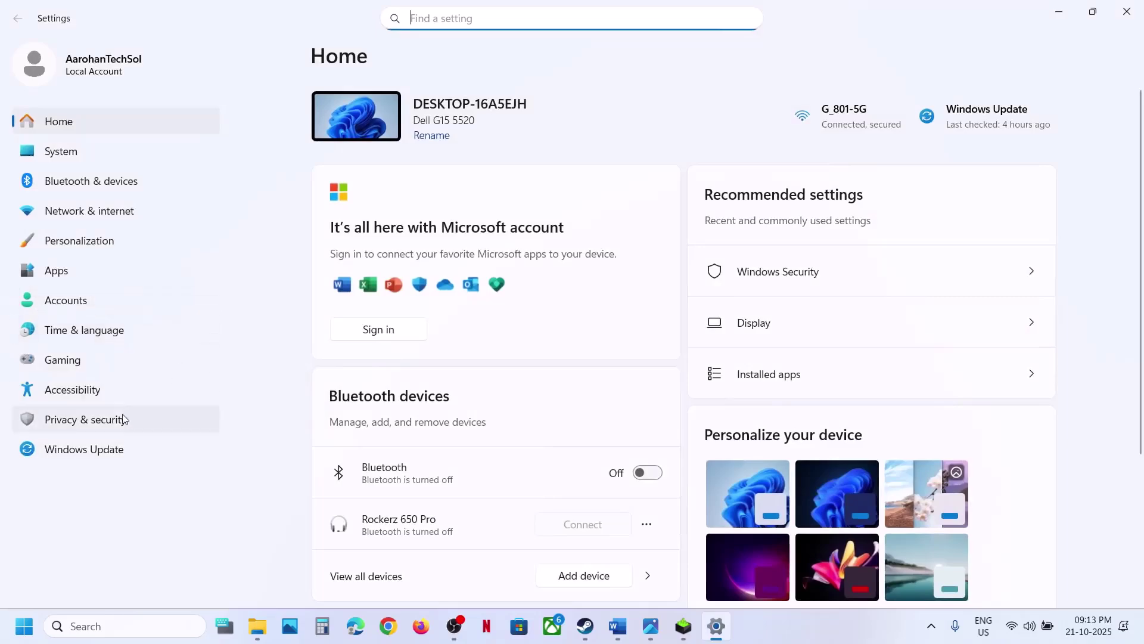
{"action": "left_click", "coordinate": [123, 419]}
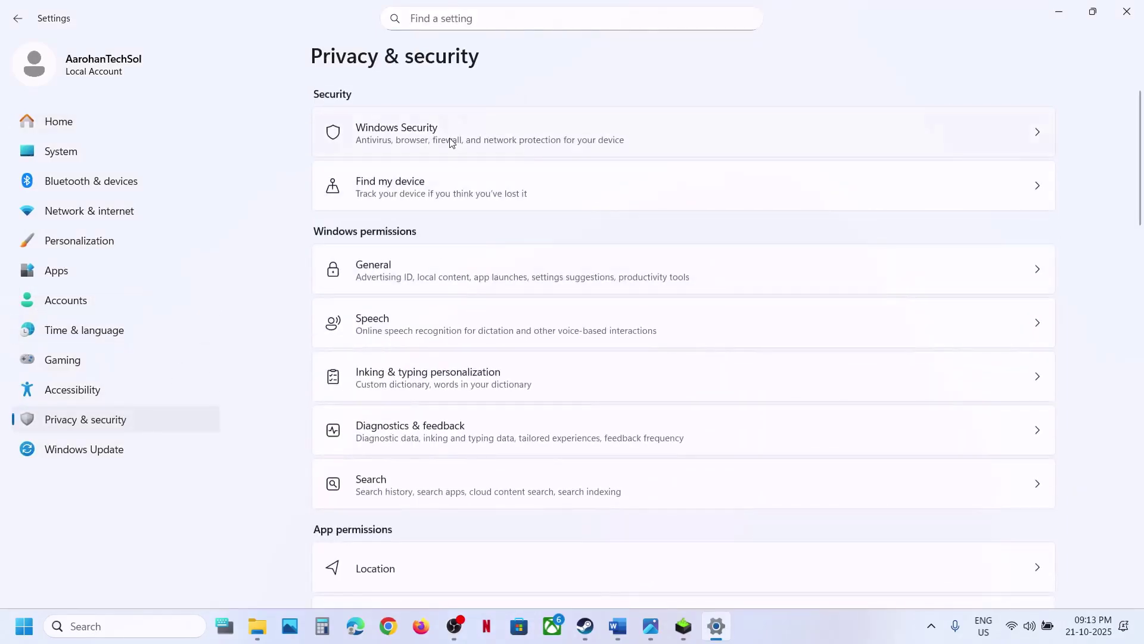
{"action": "left_click", "coordinate": [452, 142]}
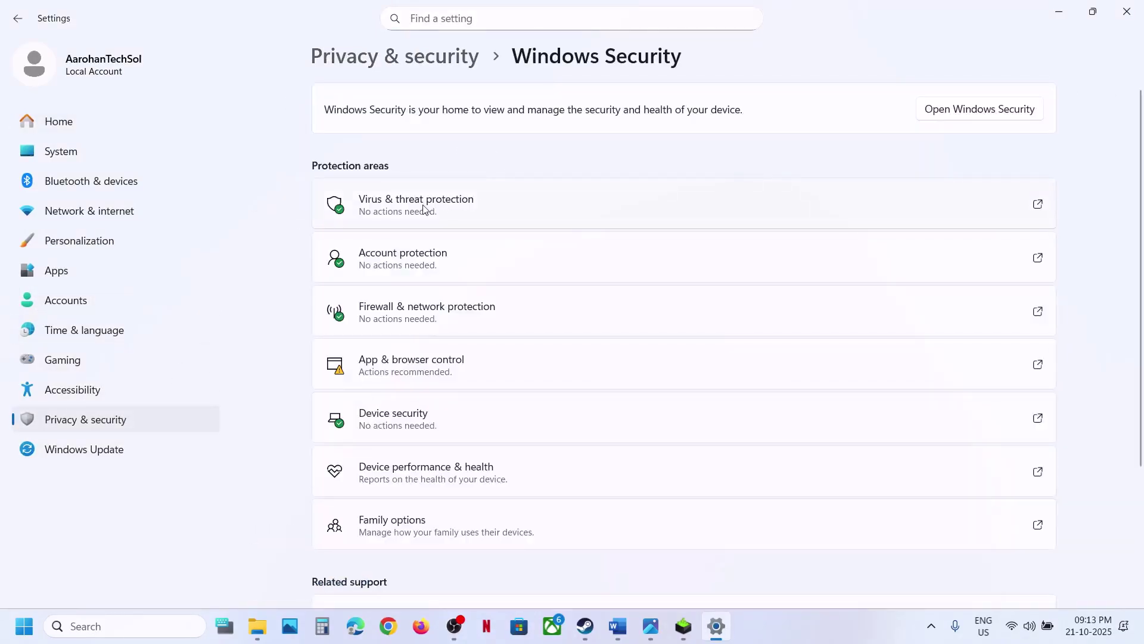
{"action": "left_click", "coordinate": [423, 208]}
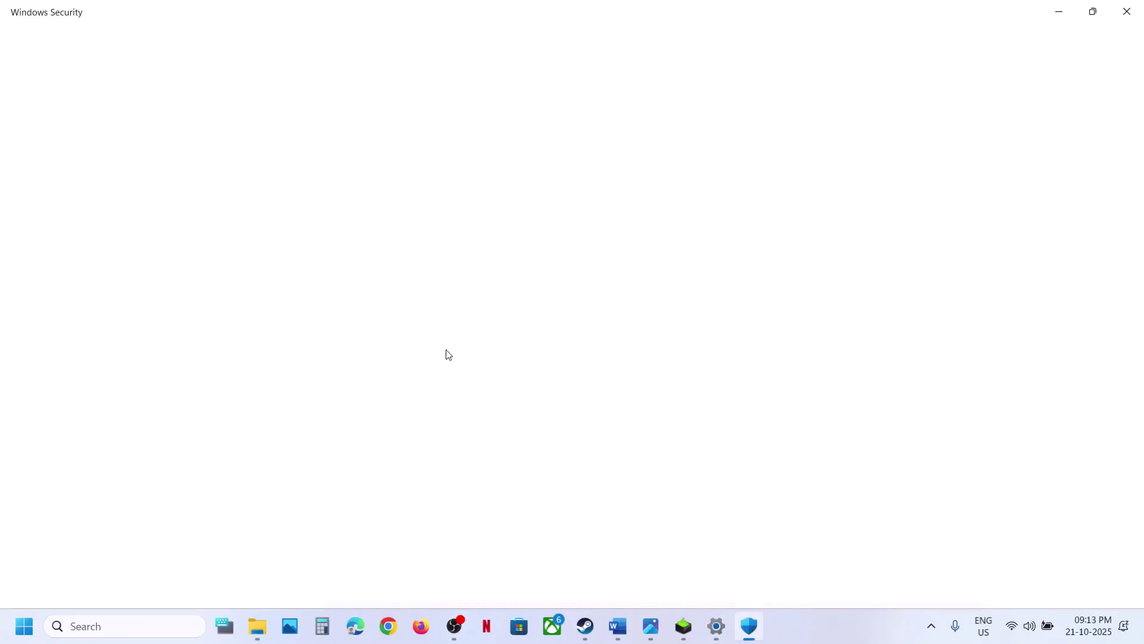
Open the list of apps allowed through Controlled folder access within Ransomware protection
{"action": "scroll", "coordinate": [447, 355], "scroll_direction": "down", "scroll_amount": 3}
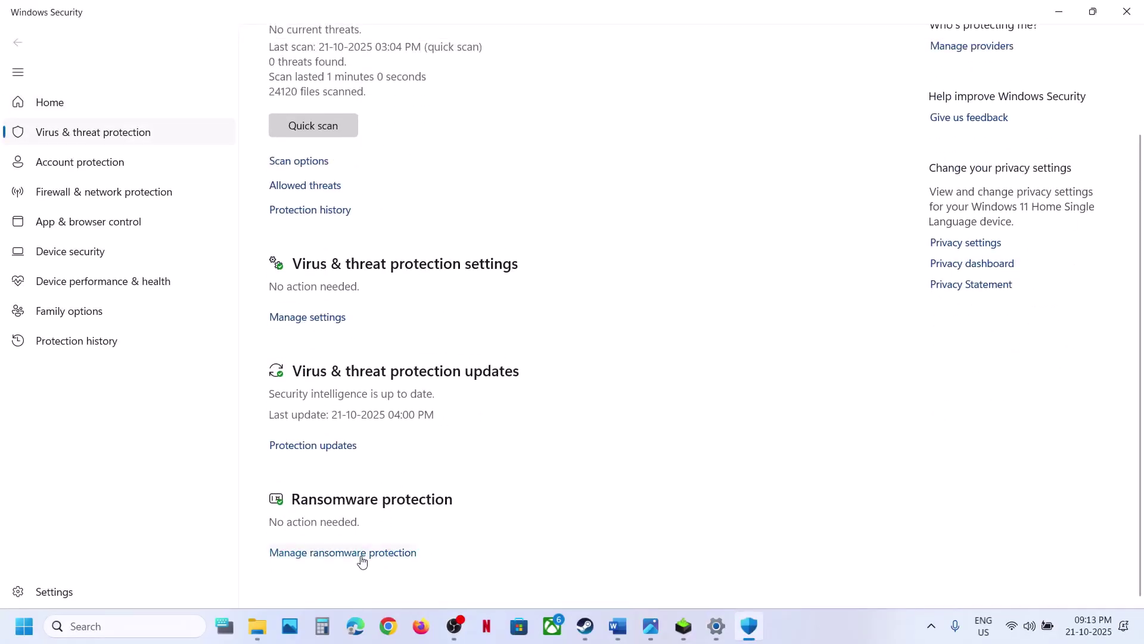
{"action": "left_click", "coordinate": [343, 552]}
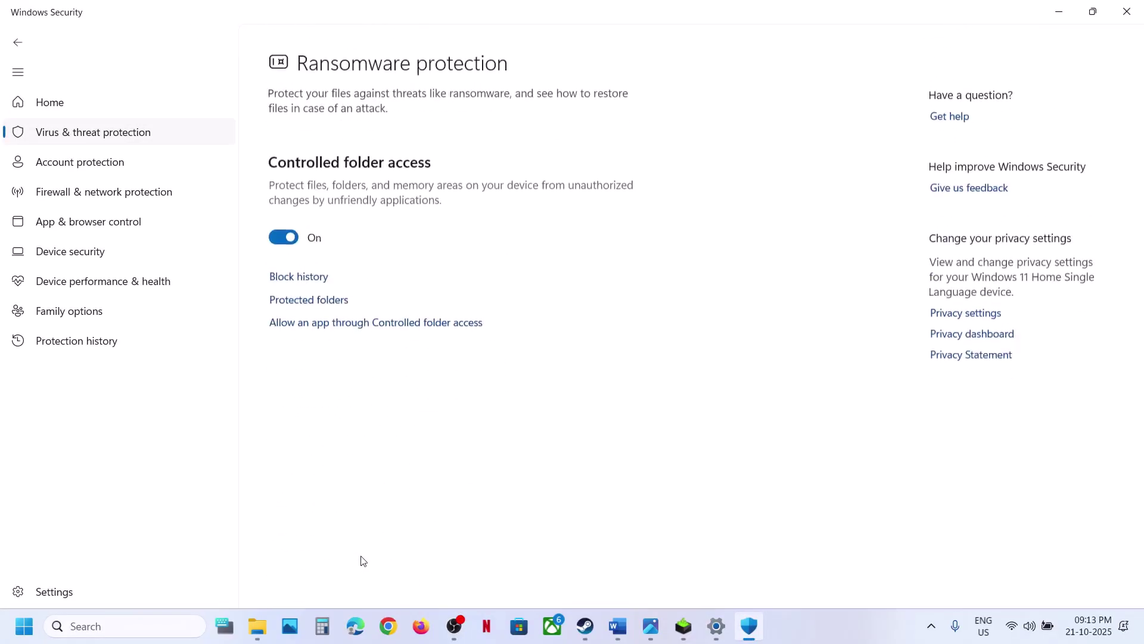
{"action": "left_click", "coordinate": [357, 316]}
{"action": "left_click", "coordinate": [461, 433]}
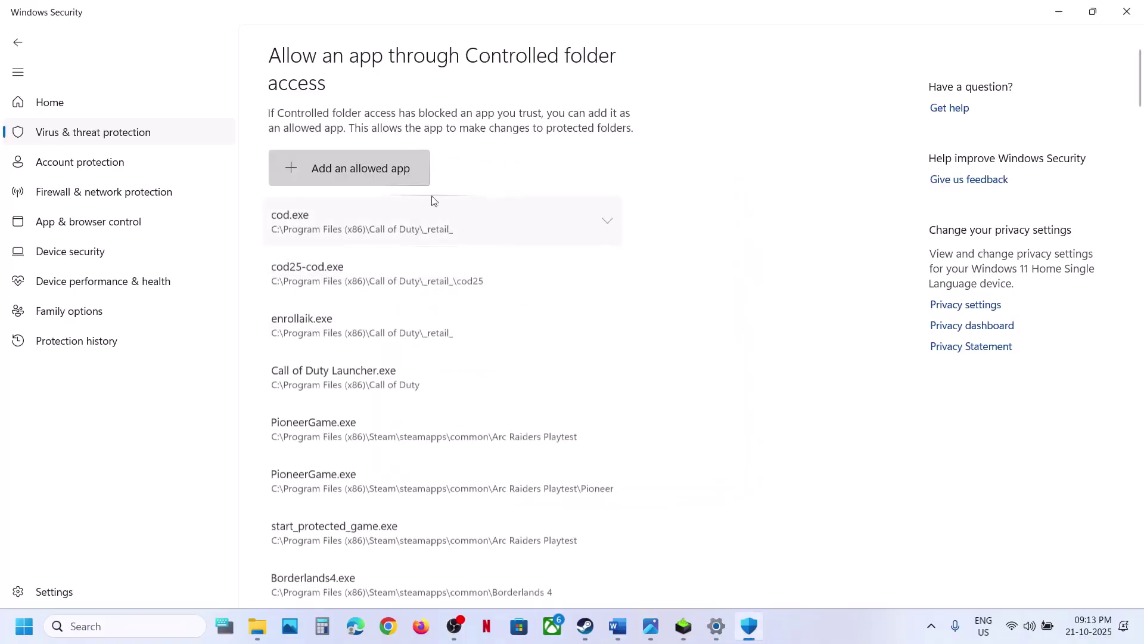
Add the JWE3 application from Steam's steamapps\common\Jurassic World Evolution 3 folder to the apps allowed through Controlled folder access
{"action": "left_click", "coordinate": [338, 171]}
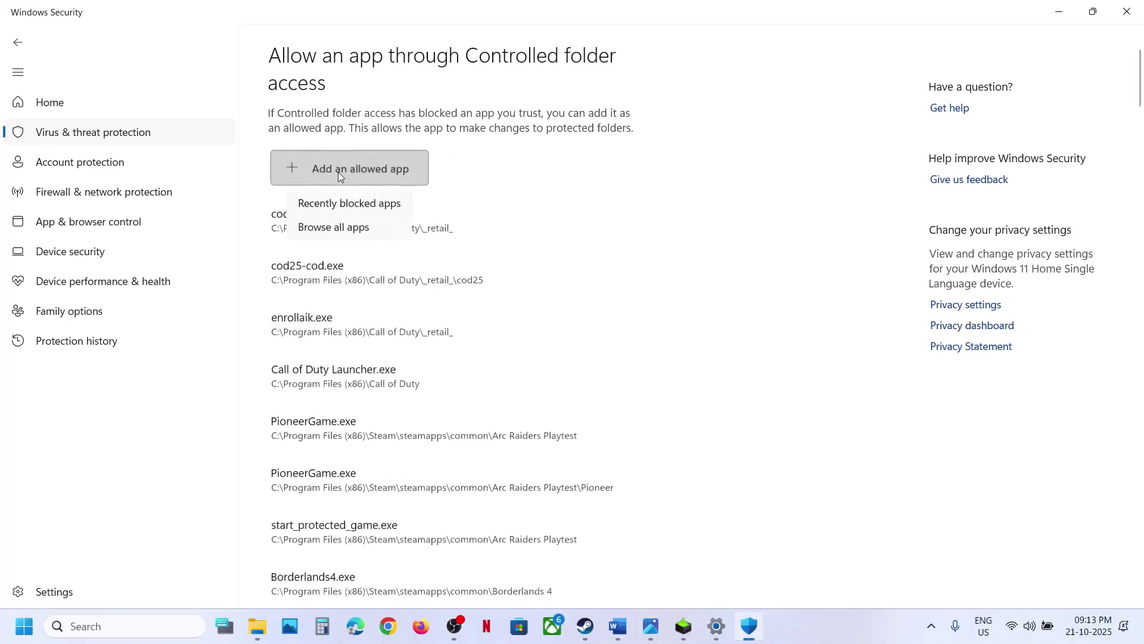
{"action": "left_click", "coordinate": [351, 230]}
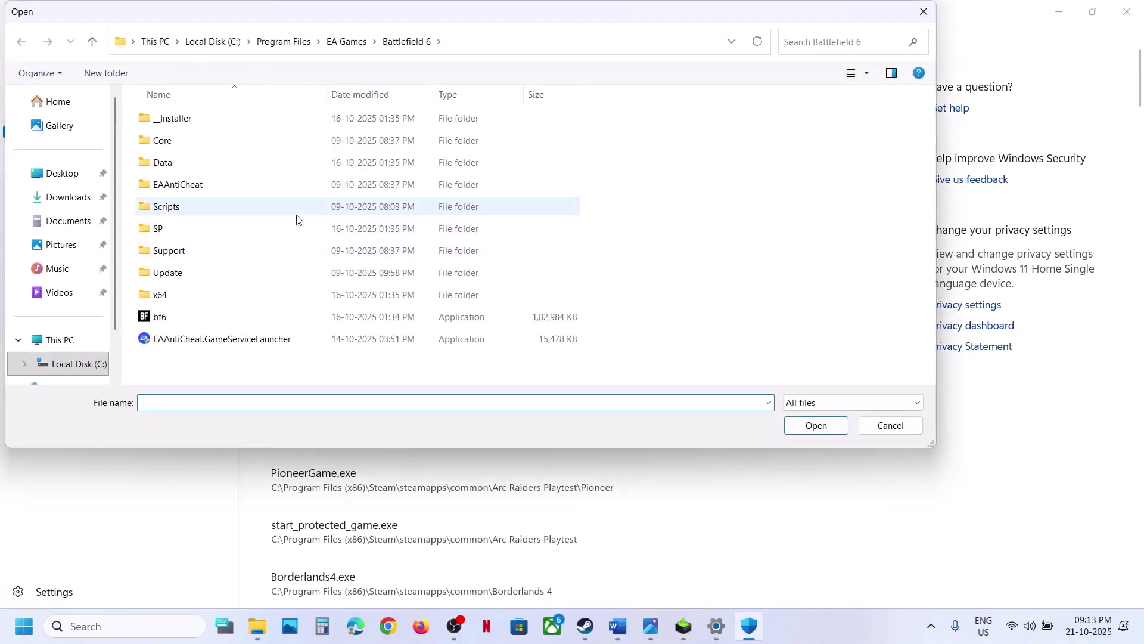
{"action": "left_click", "coordinate": [66, 364]}
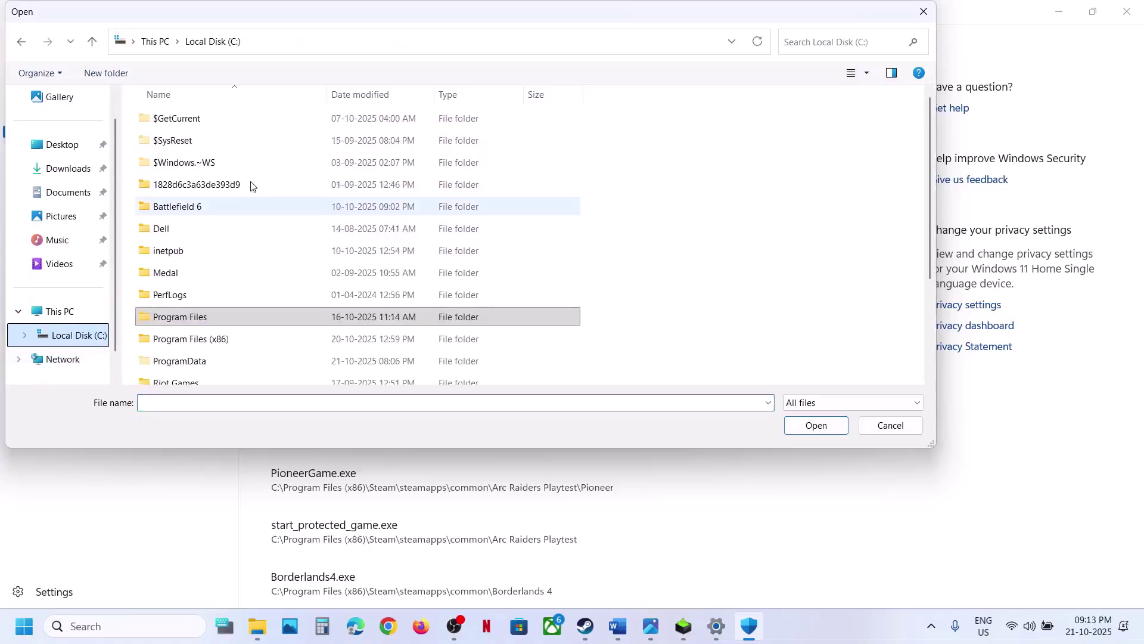
{"action": "double_click", "coordinate": [196, 338]}
{"action": "scroll", "coordinate": [199, 341], "scroll_direction": "down", "scroll_amount": 2}
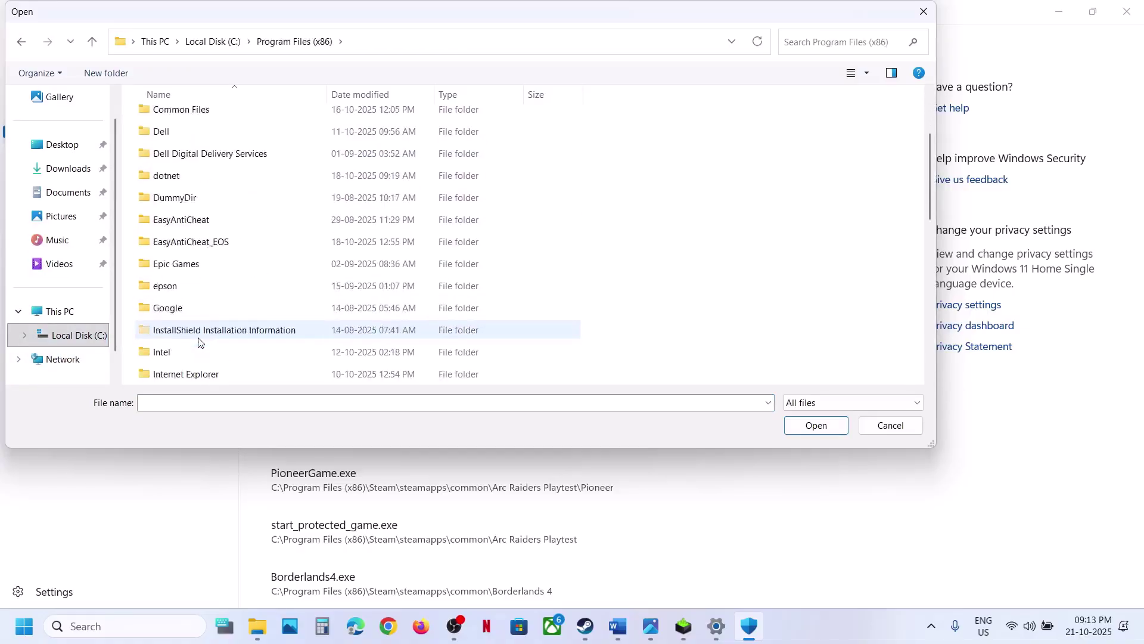
{"action": "scroll", "coordinate": [198, 342], "scroll_direction": "down", "scroll_amount": 6}
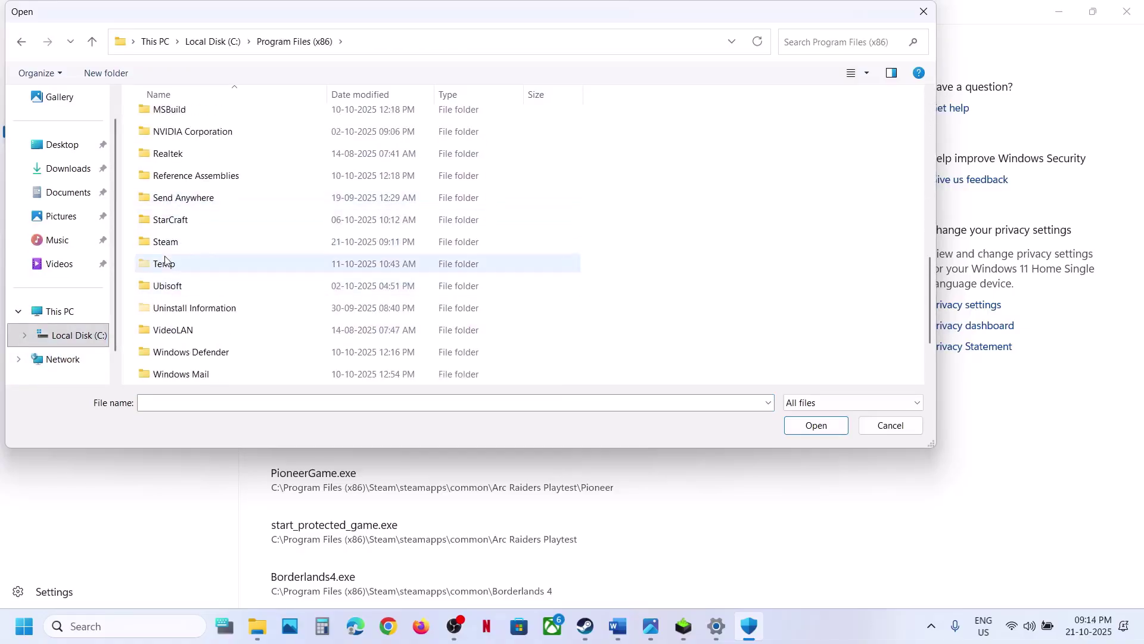
{"action": "double_click", "coordinate": [166, 242]}
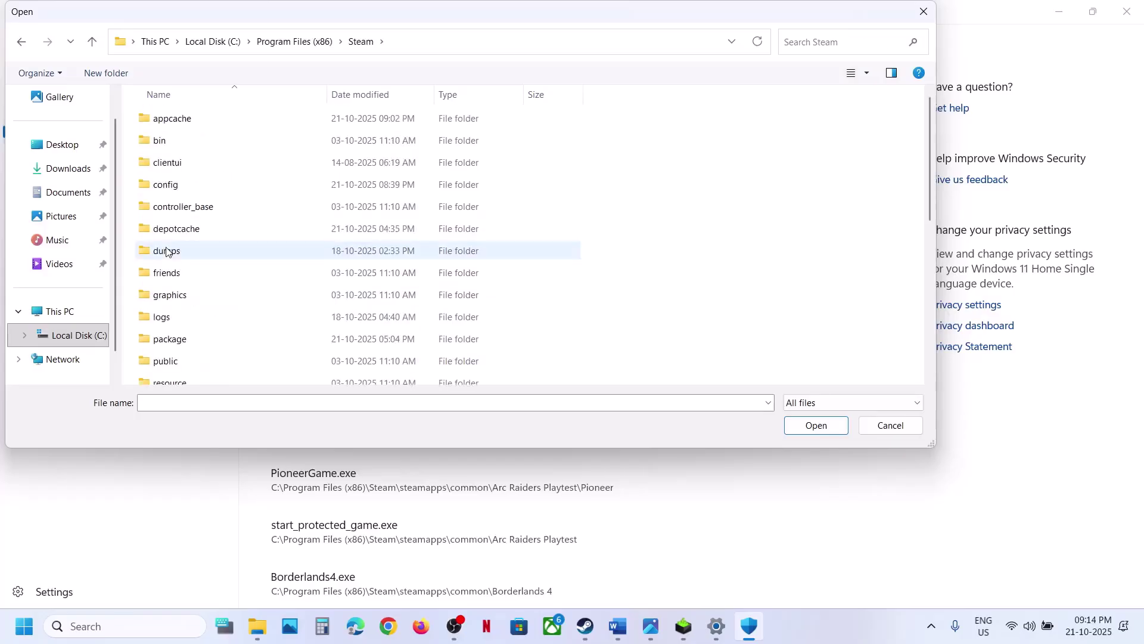
{"action": "scroll", "coordinate": [166, 251], "scroll_direction": "down", "scroll_amount": 4}
{"action": "double_click", "coordinate": [177, 174]}
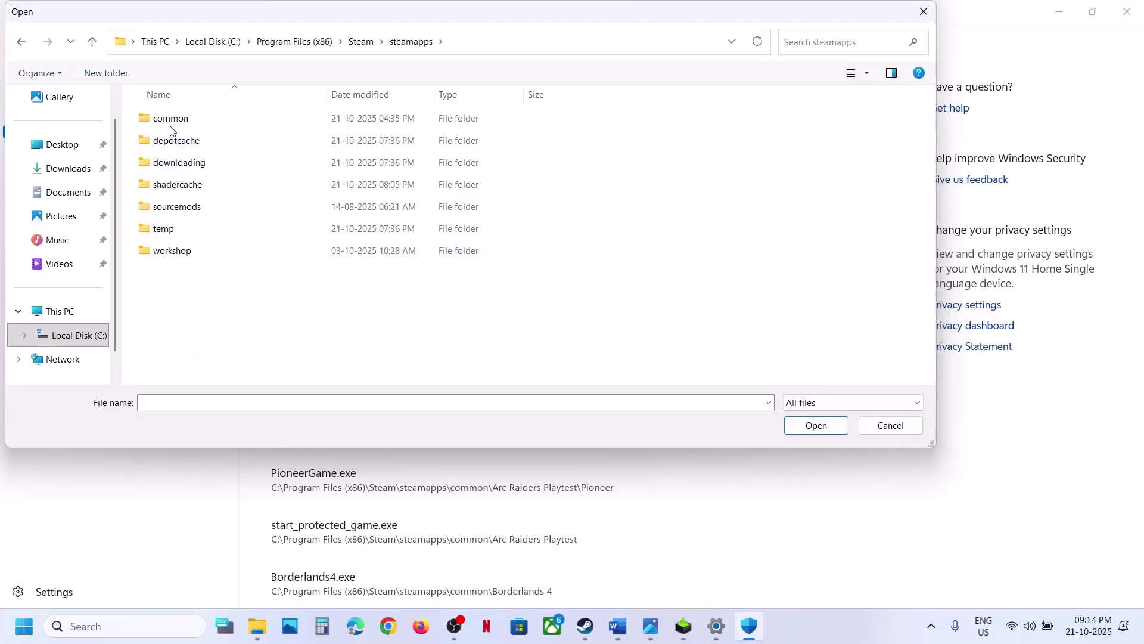
{"action": "double_click", "coordinate": [171, 130]}
{"action": "double_click", "coordinate": [186, 168]}
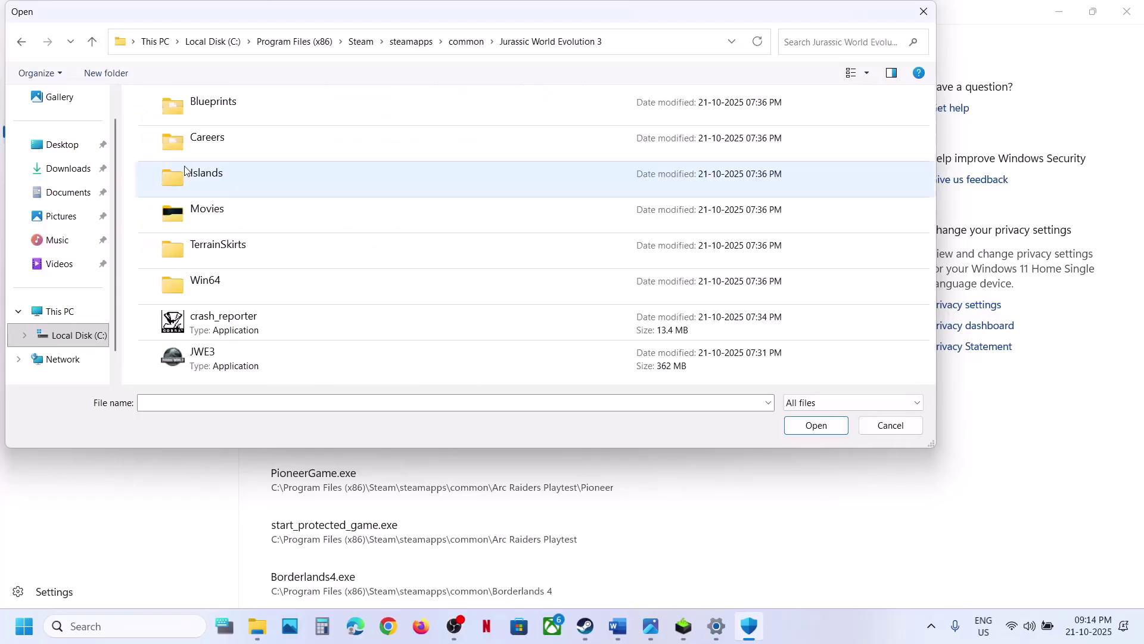
{"action": "left_click", "coordinate": [212, 374]}
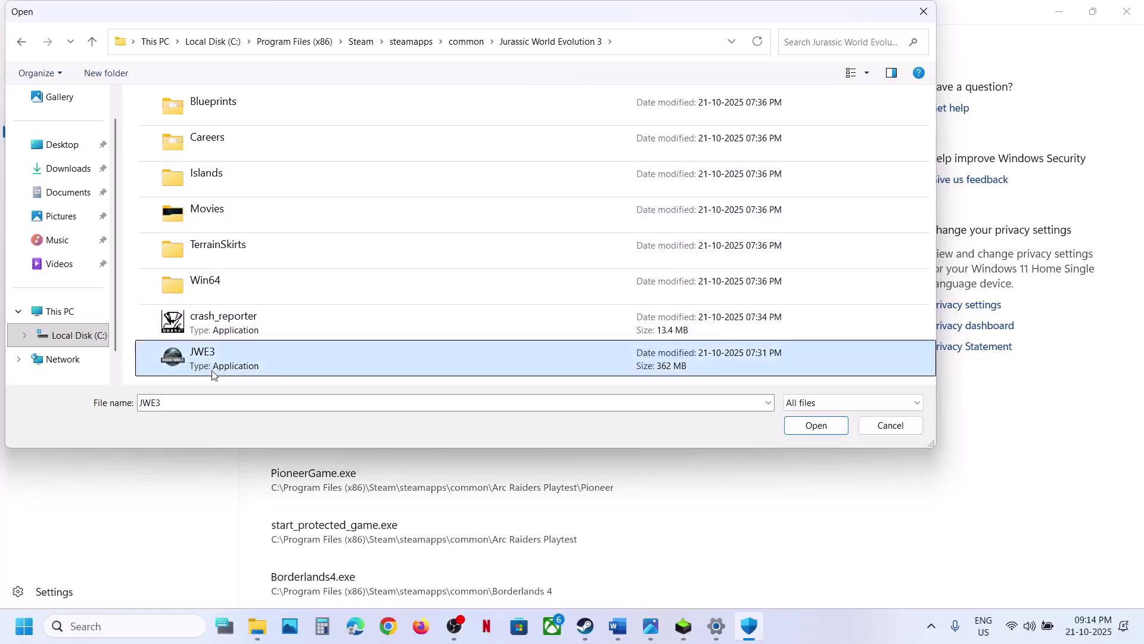
{"action": "left_click", "coordinate": [816, 426]}
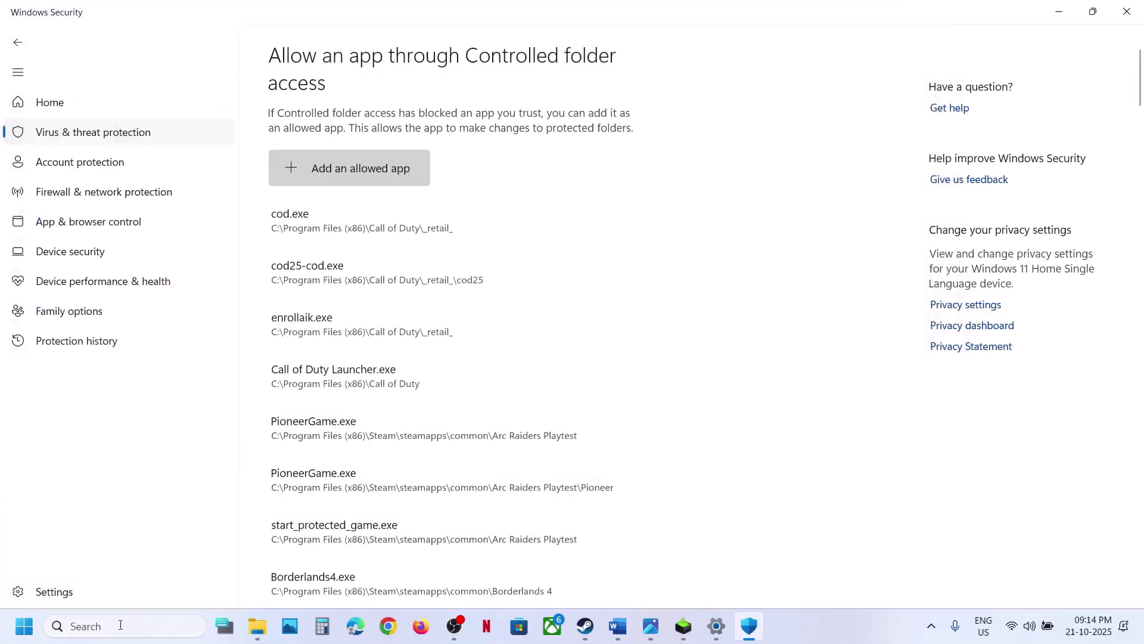
Open Windows Defender Firewall's list of allowed apps and features through Control Panel's System and Security section
{"action": "left_click", "coordinate": [121, 625]}
{"action": "type", "text": "control"}
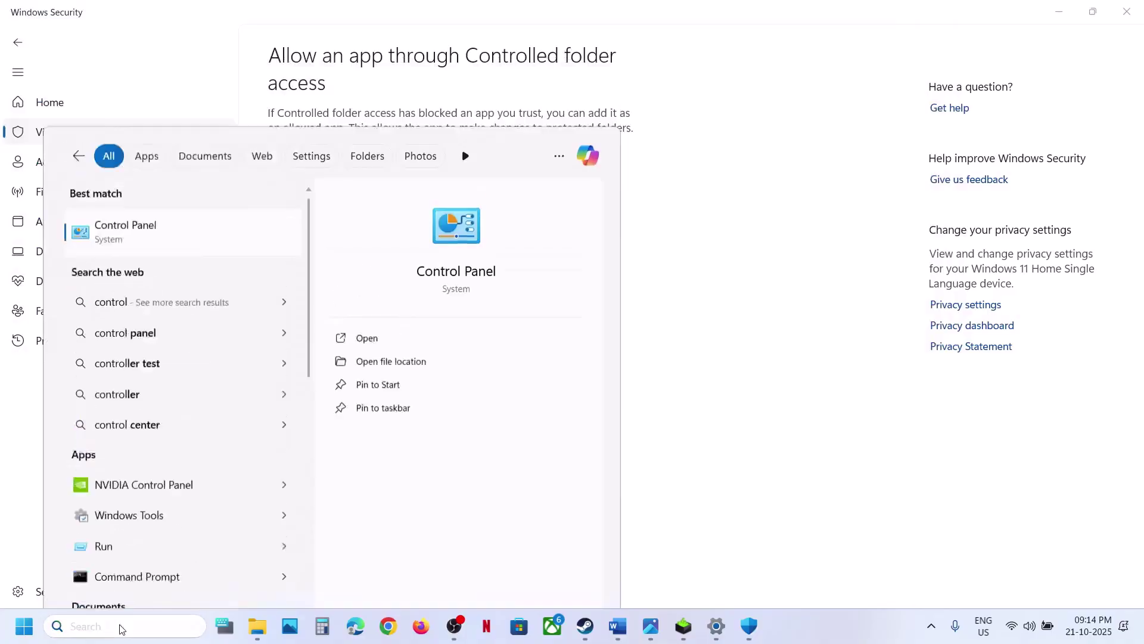
{"action": "key", "text": "Return"}
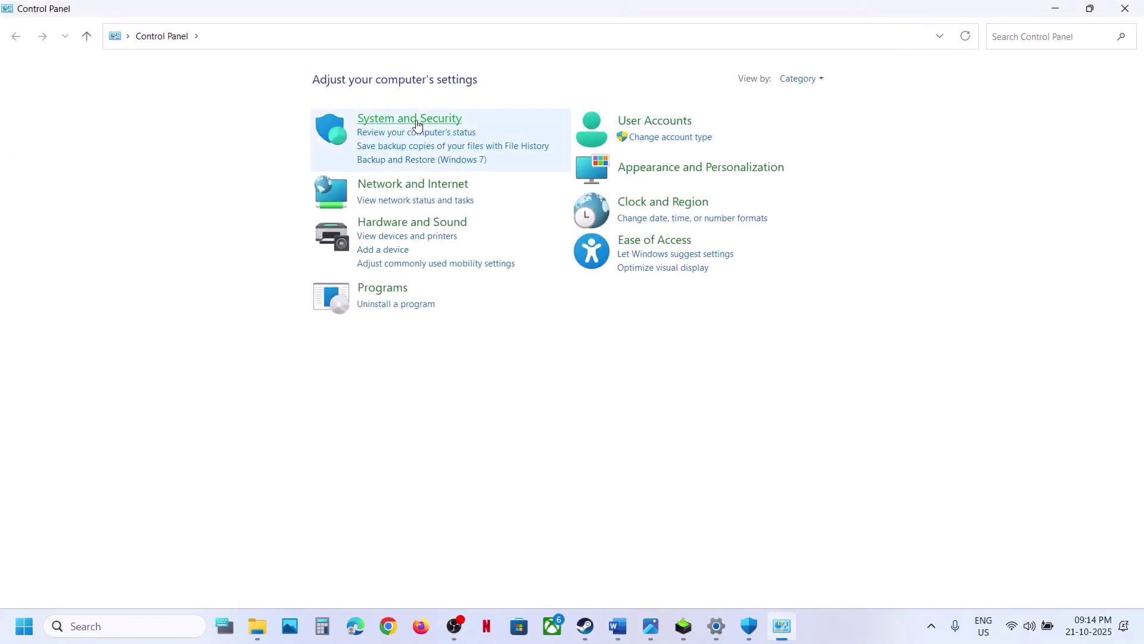
{"action": "left_click", "coordinate": [417, 122]}
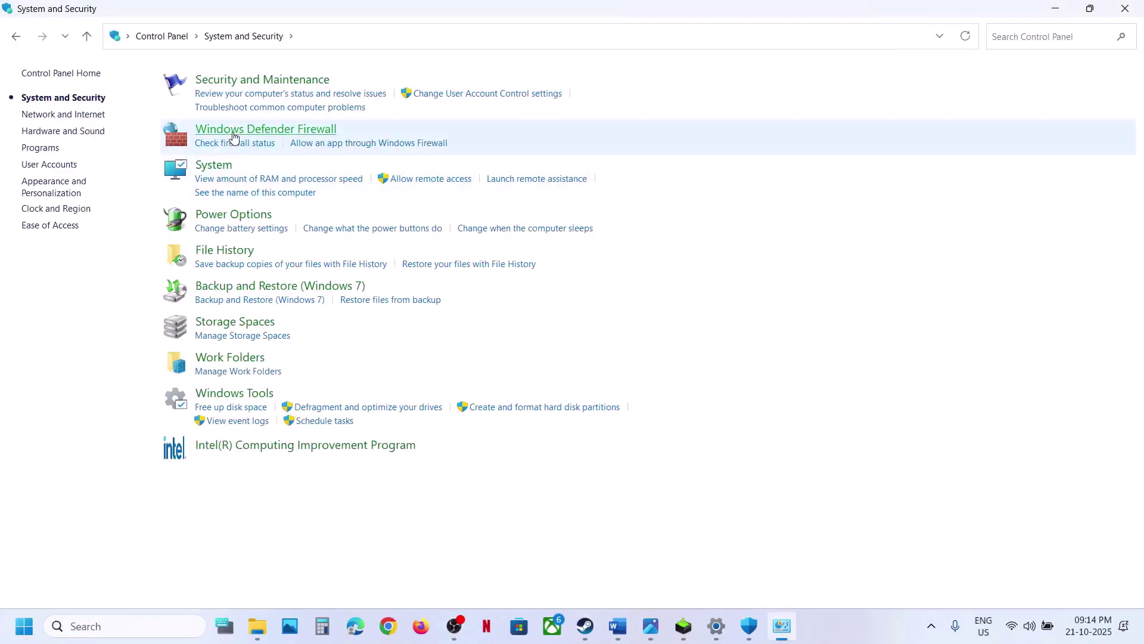
{"action": "left_click", "coordinate": [234, 133]}
{"action": "left_click", "coordinate": [65, 105]}
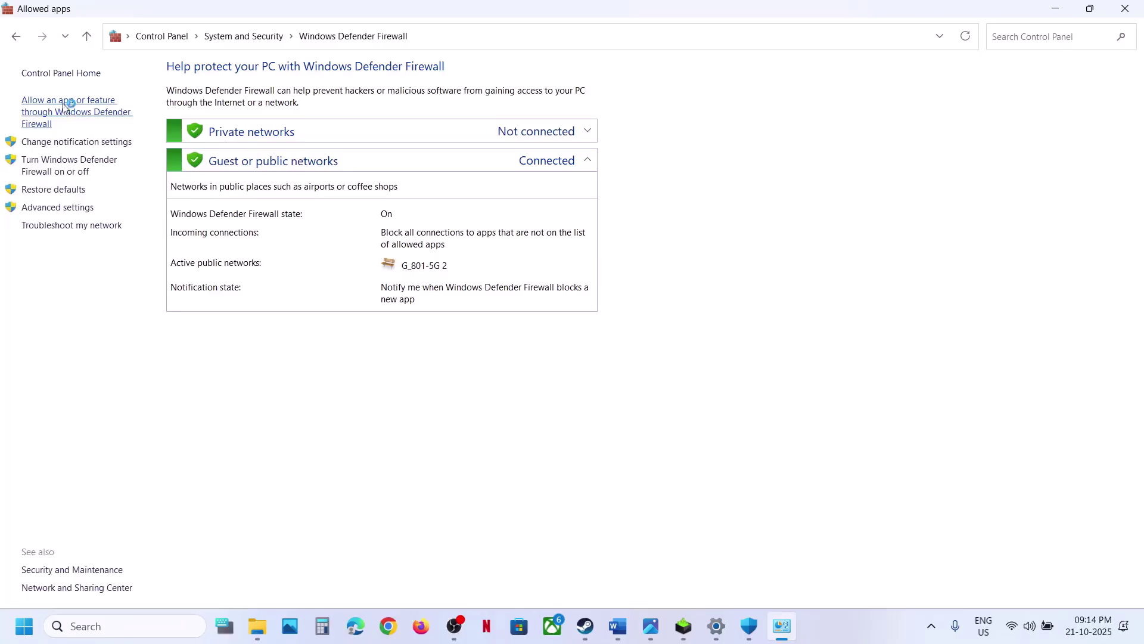
Try to add the JWE3 application from the Jurassic World Evolution 3 folder as another app allowed through the firewall
{"action": "left_click", "coordinate": [739, 114]}
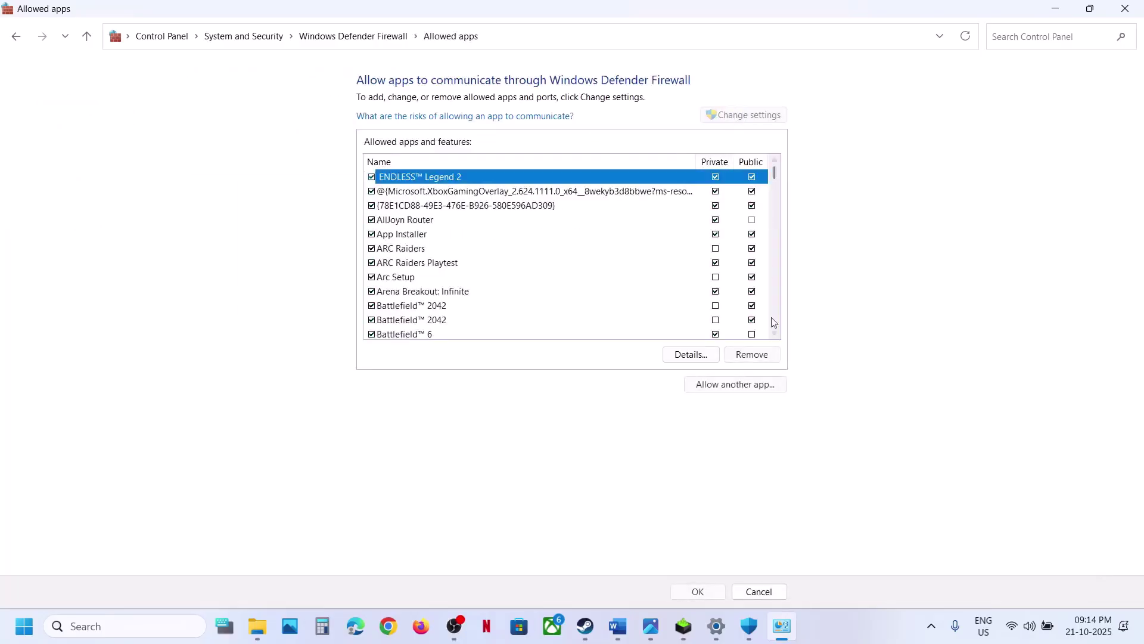
{"action": "left_click", "coordinate": [725, 386]}
{"action": "left_click", "coordinate": [674, 382]}
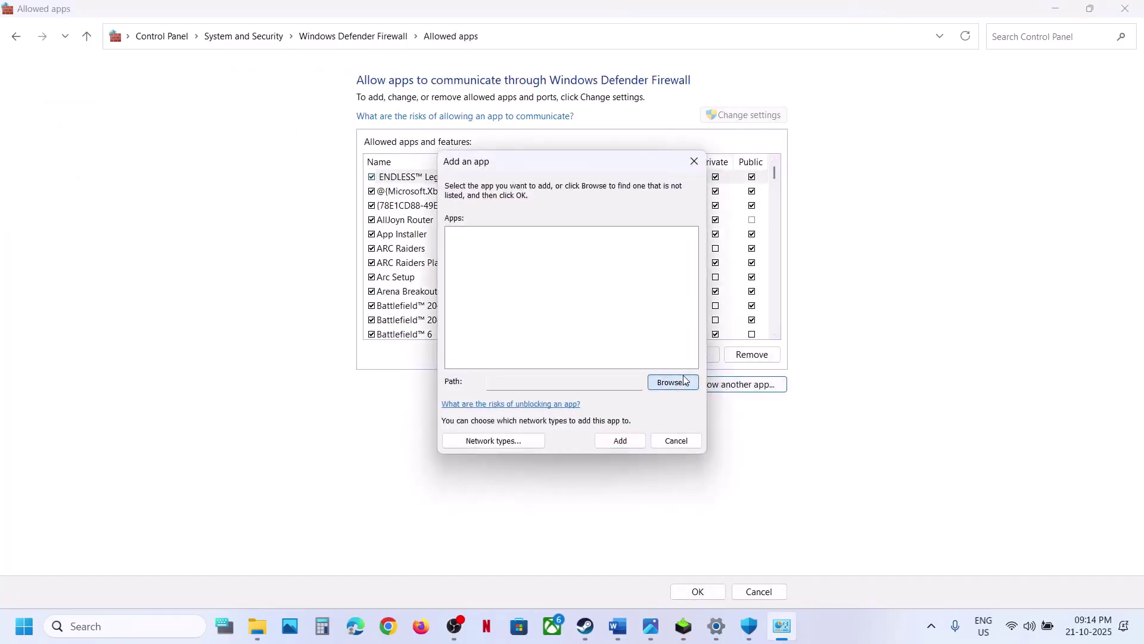
{"action": "left_click", "coordinate": [598, 214]}
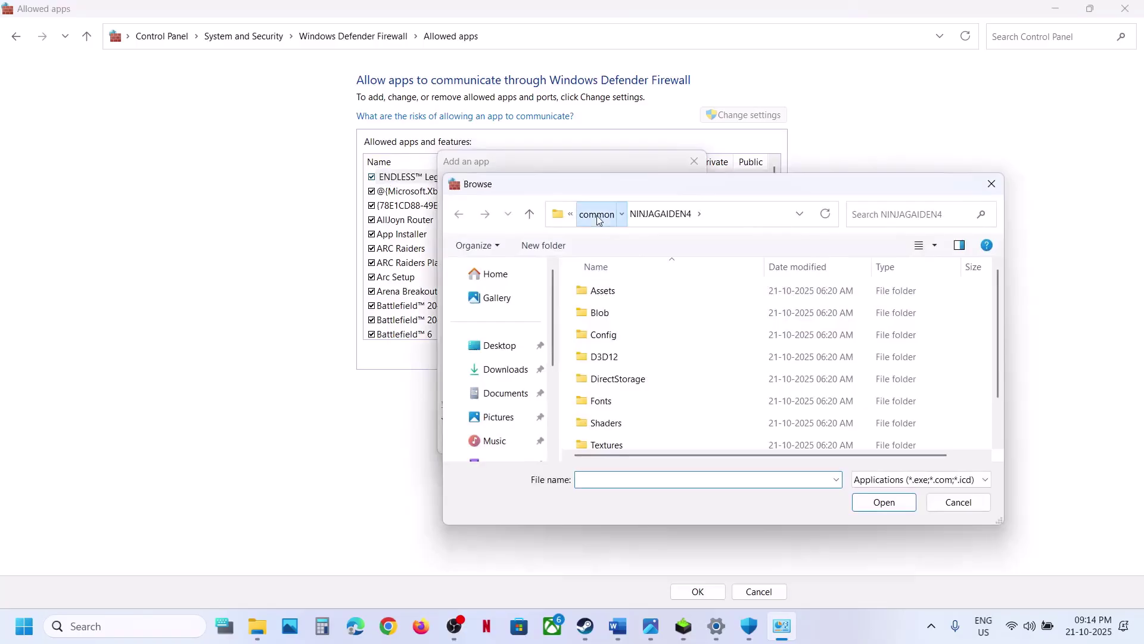
{"action": "double_click", "coordinate": [644, 334]}
{"action": "scroll", "coordinate": [658, 337], "scroll_direction": "down", "scroll_amount": 2}
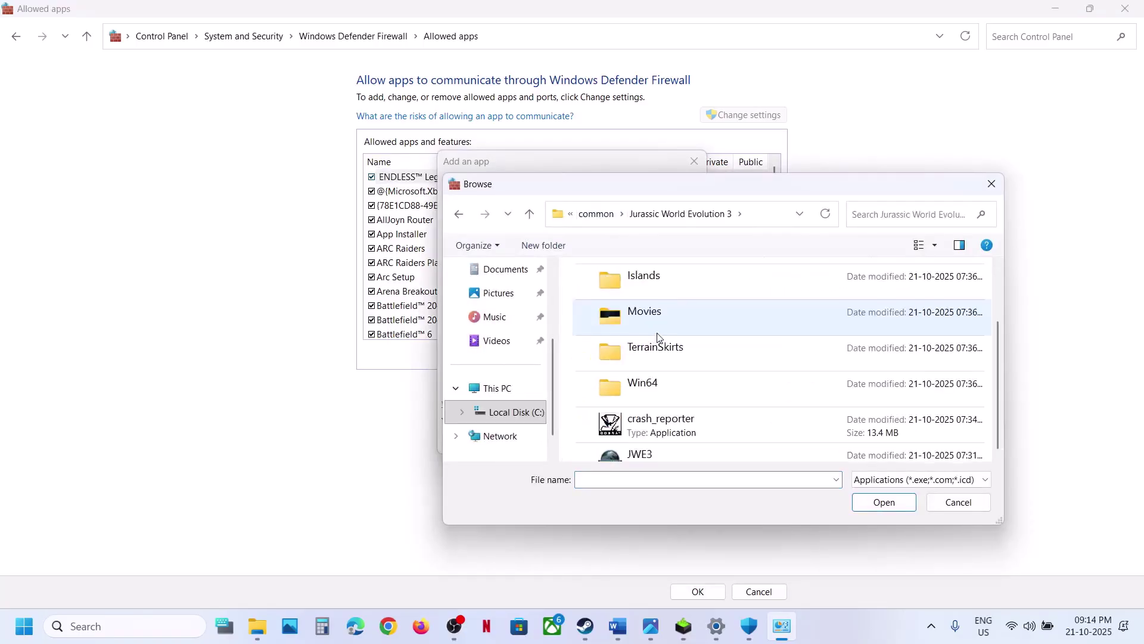
{"action": "left_click", "coordinate": [660, 442]}
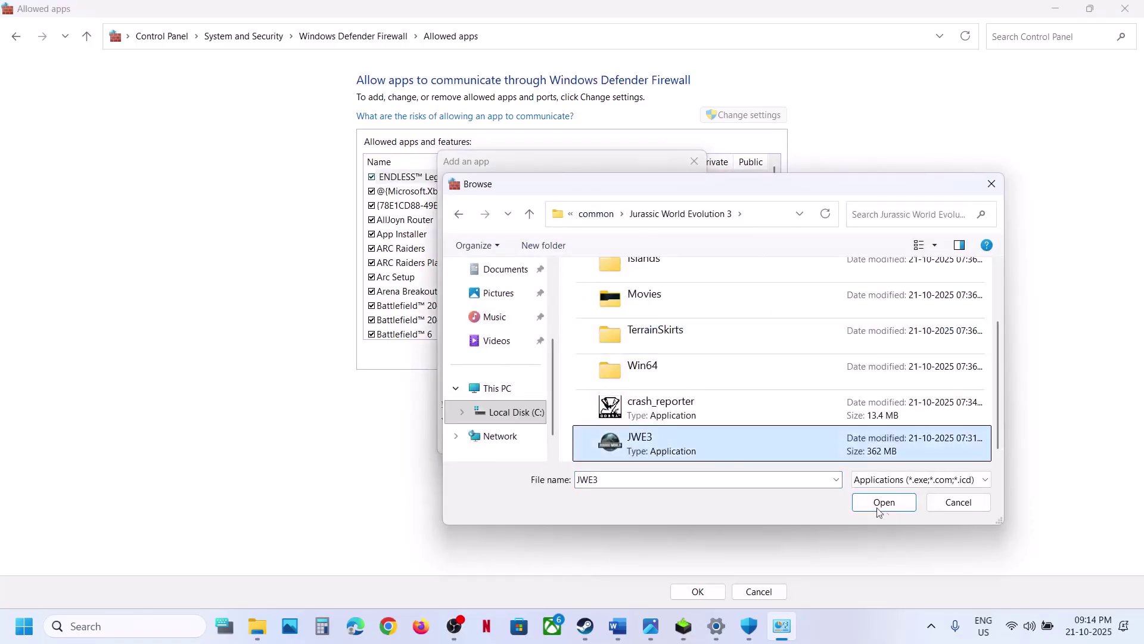
{"action": "left_click", "coordinate": [885, 502]}
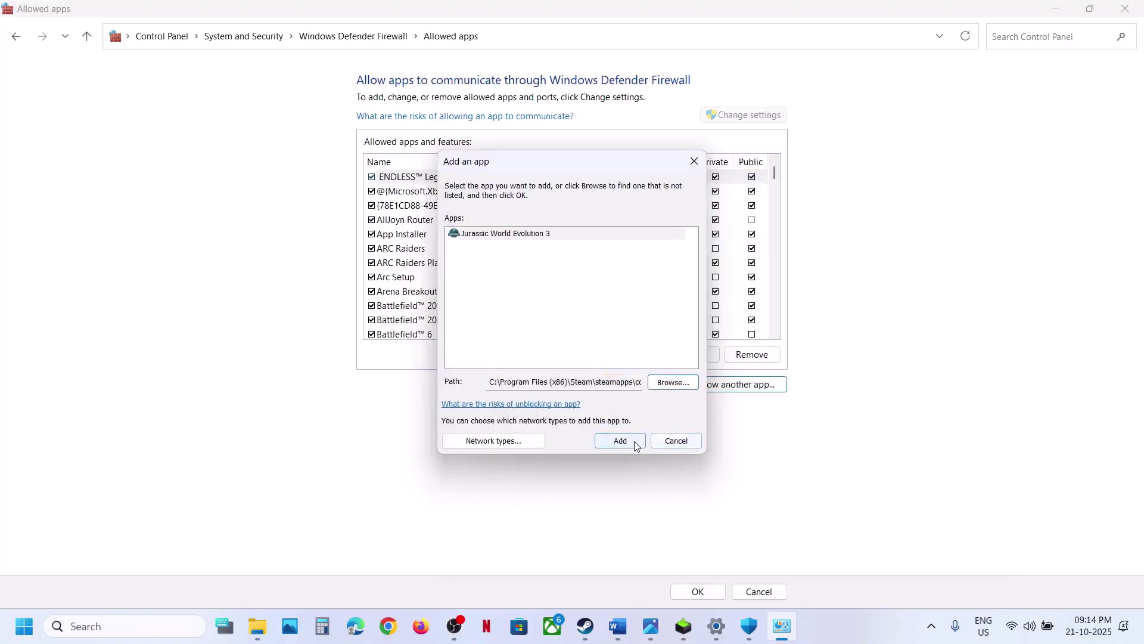
{"action": "left_click", "coordinate": [620, 441]}
{"action": "left_click", "coordinate": [671, 363]}
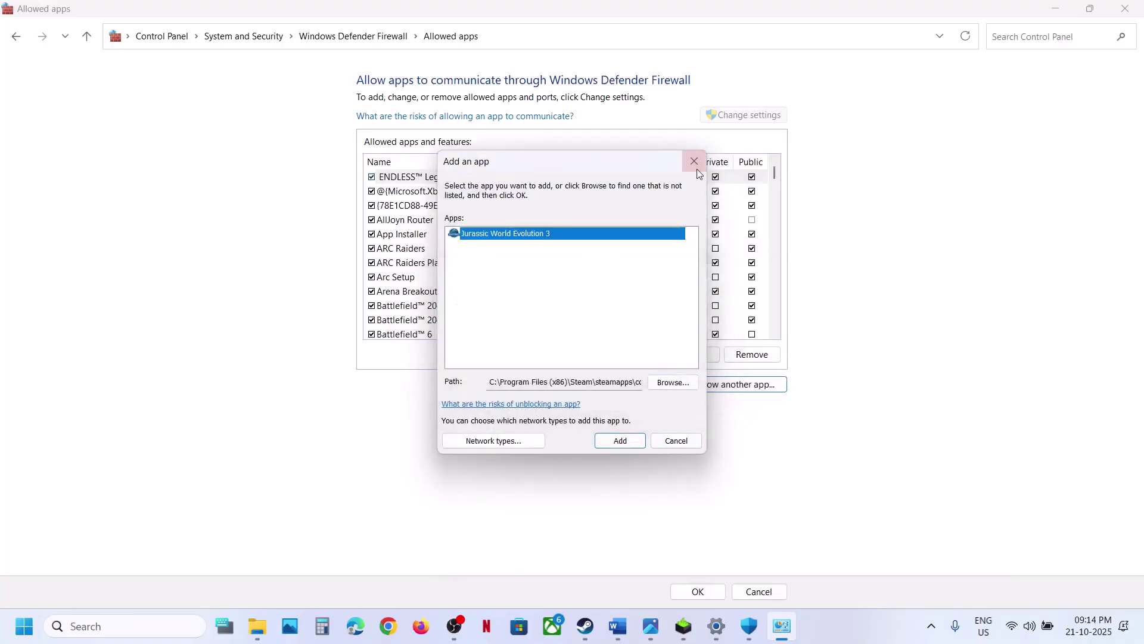
{"action": "left_click", "coordinate": [694, 161]}
Locate the Jurassic World Evolution 3 entry among the firewall's allowed apps and close the Control Panel, Windows Security and Settings windows
{"action": "left_click", "coordinate": [518, 277]}
{"action": "key", "text": "j"}
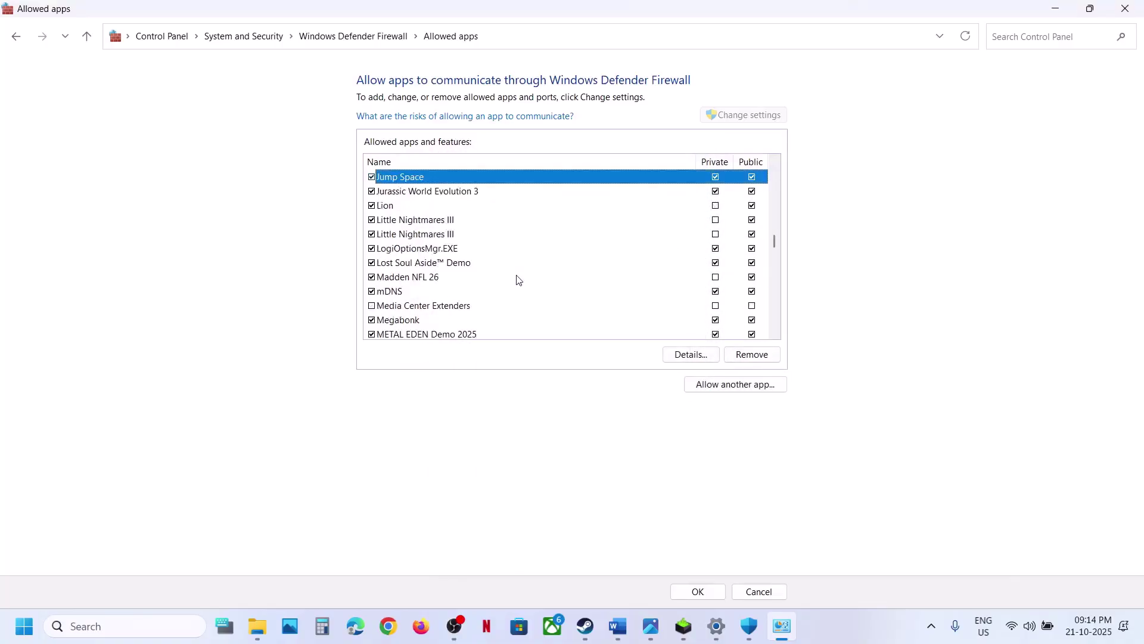
{"action": "left_click", "coordinate": [448, 190]}
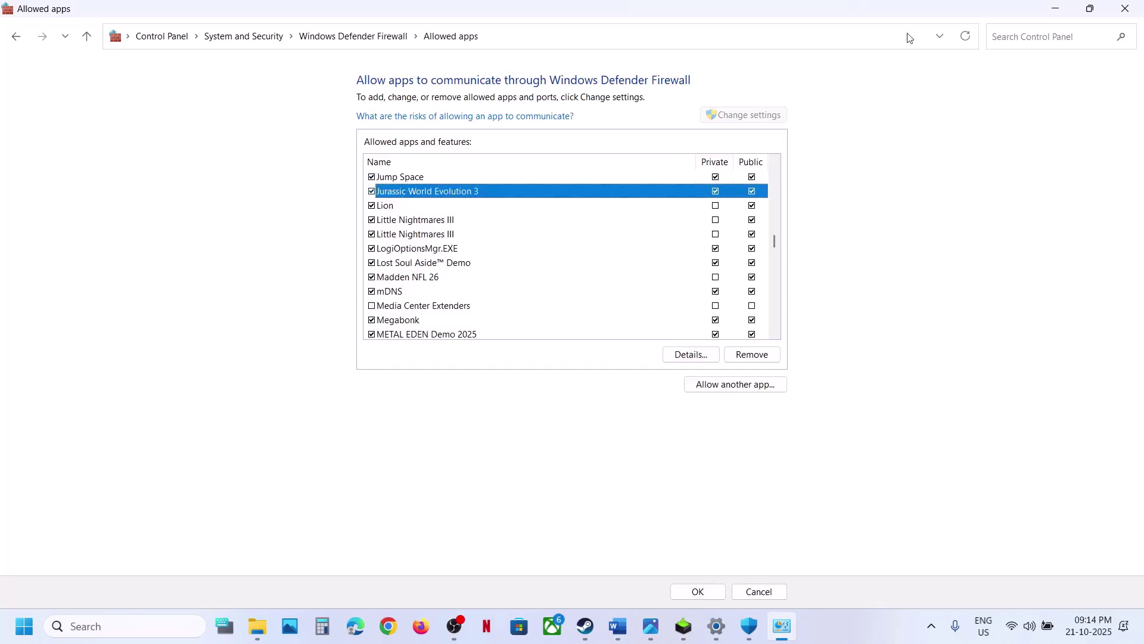
{"action": "left_click", "coordinate": [1125, 8]}
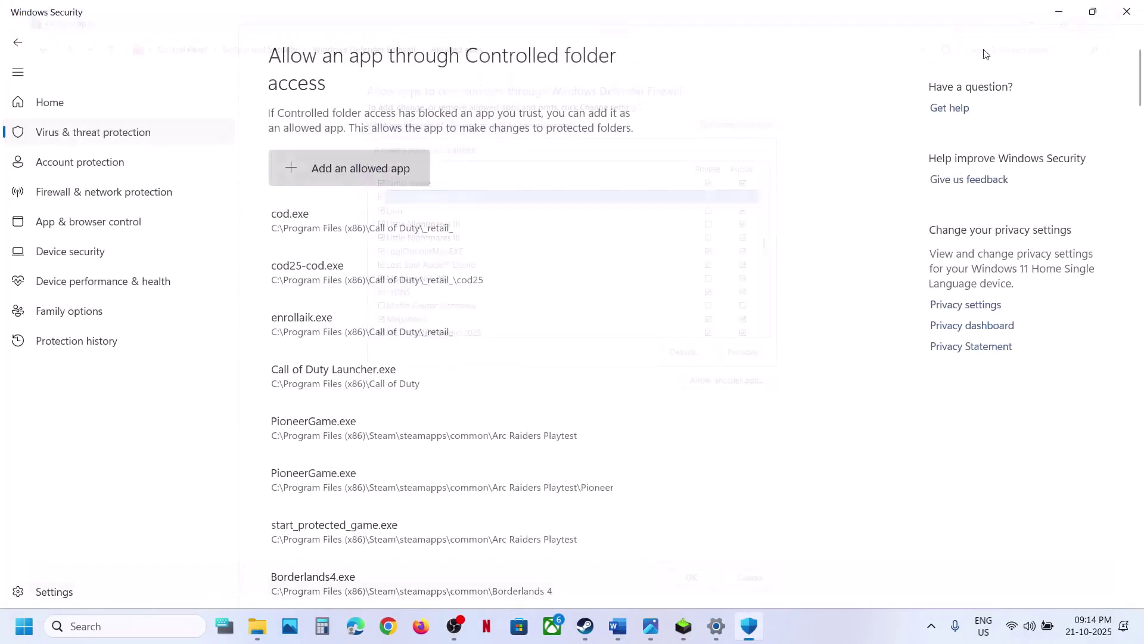
{"action": "left_click", "coordinate": [1132, 11]}
{"action": "left_click", "coordinate": [1128, 13]}
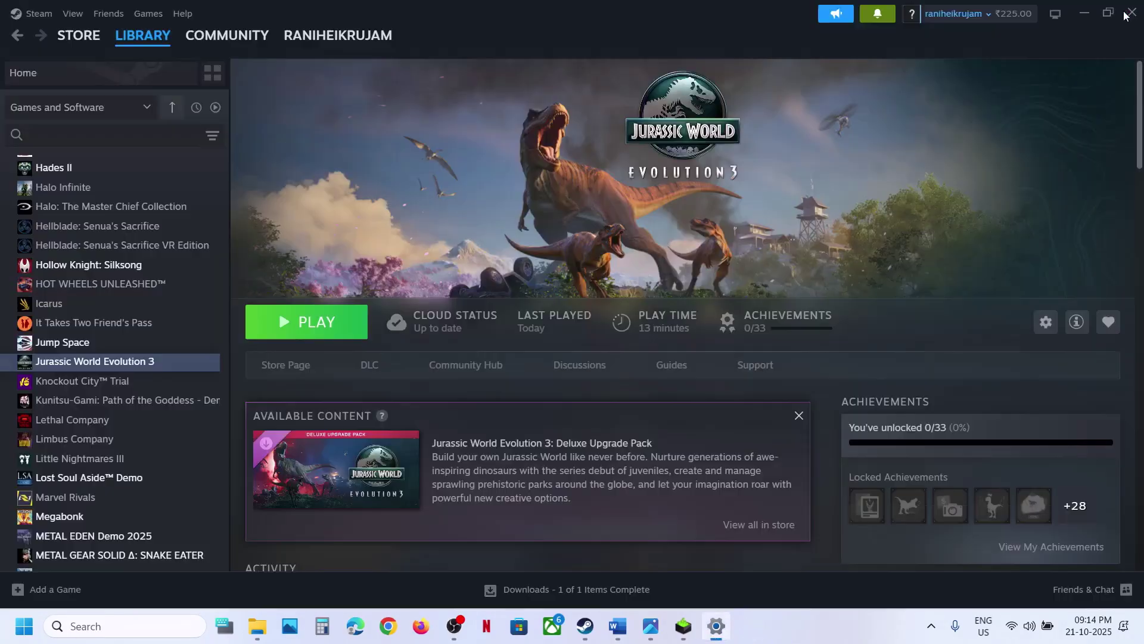
Switch to the Word document and read Step 5's antivirus program names and Step 6 on clean graphics driver installation
{"action": "left_click", "coordinate": [618, 626]}
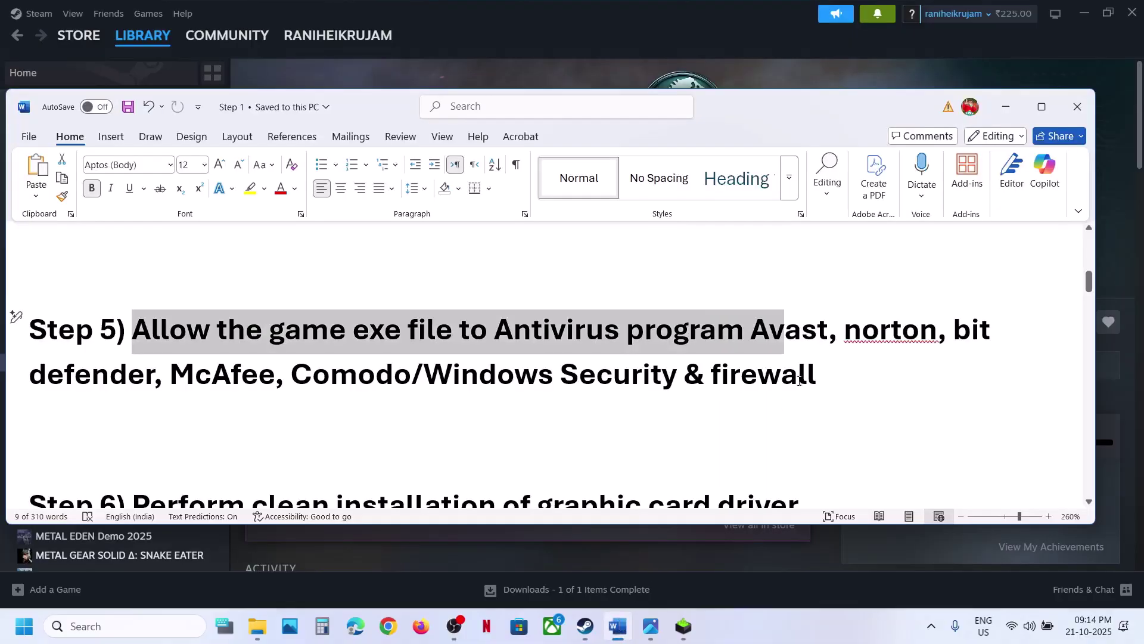
{"action": "left_click", "coordinate": [804, 329]}
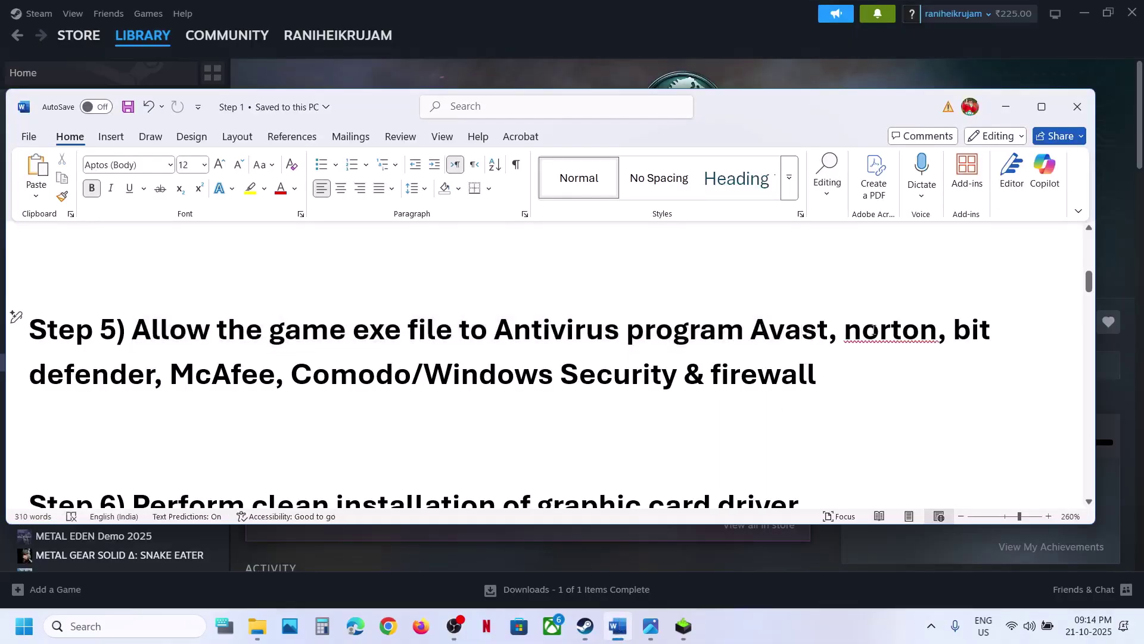
{"action": "left_click_drag", "start_coordinate": [871, 329], "coordinate": [412, 376]}
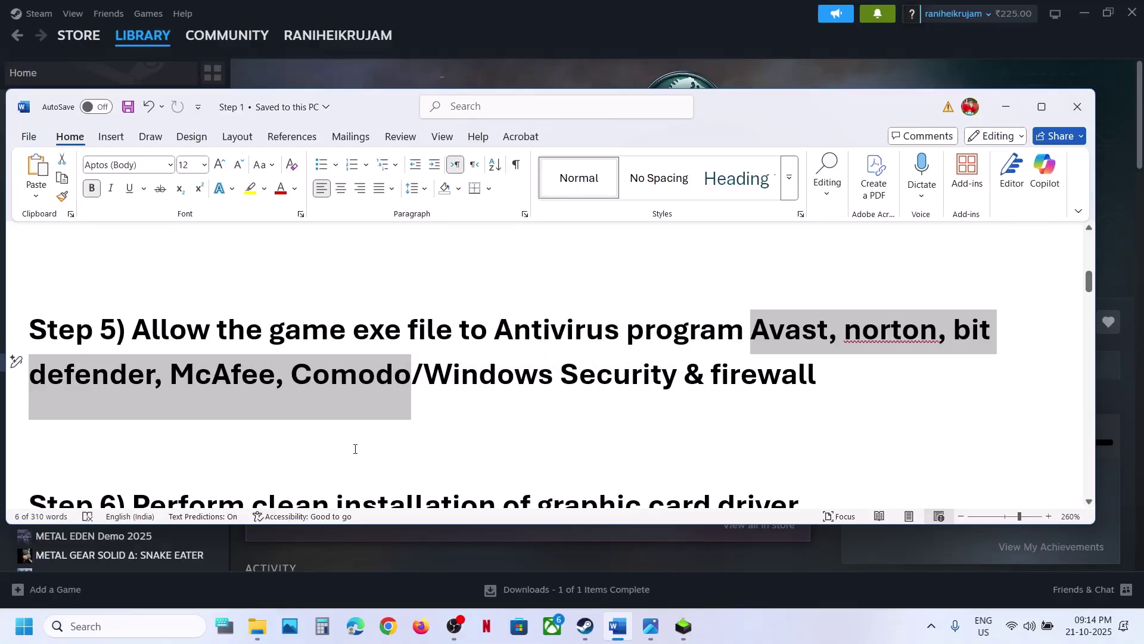
{"action": "scroll", "coordinate": [355, 449], "scroll_direction": "down", "scroll_amount": 5}
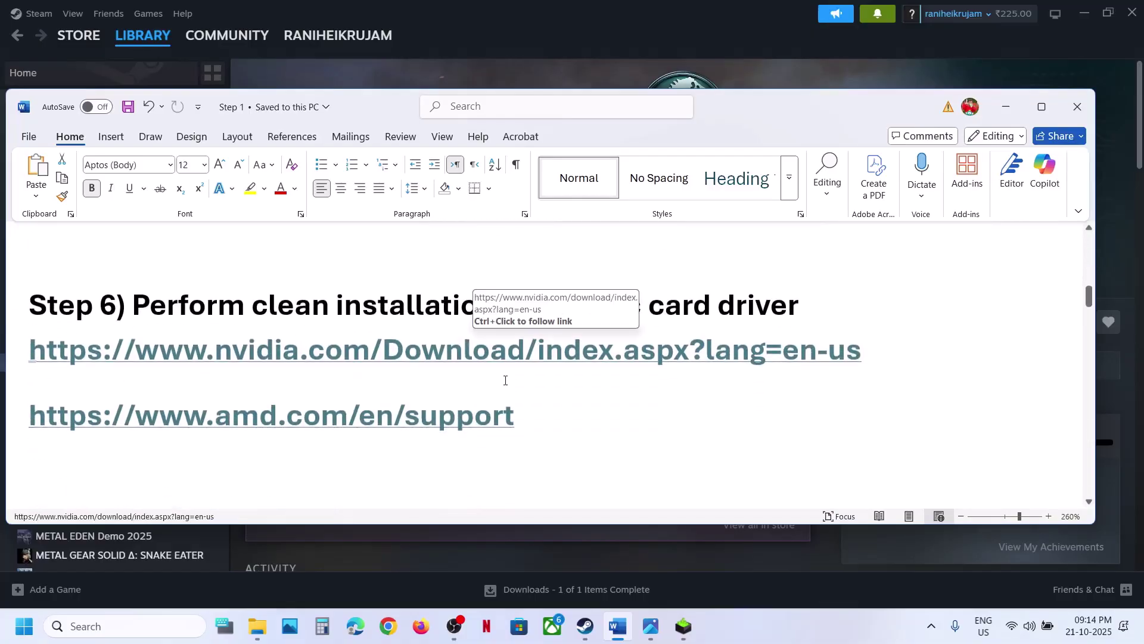
Open NVIDIA's driver page from the Step 6 link and search drivers for the GeForce RTX 3050 Laptop GPU on Windows 11
{"action": "left_click", "coordinate": [401, 353], "text": "ctrl"}
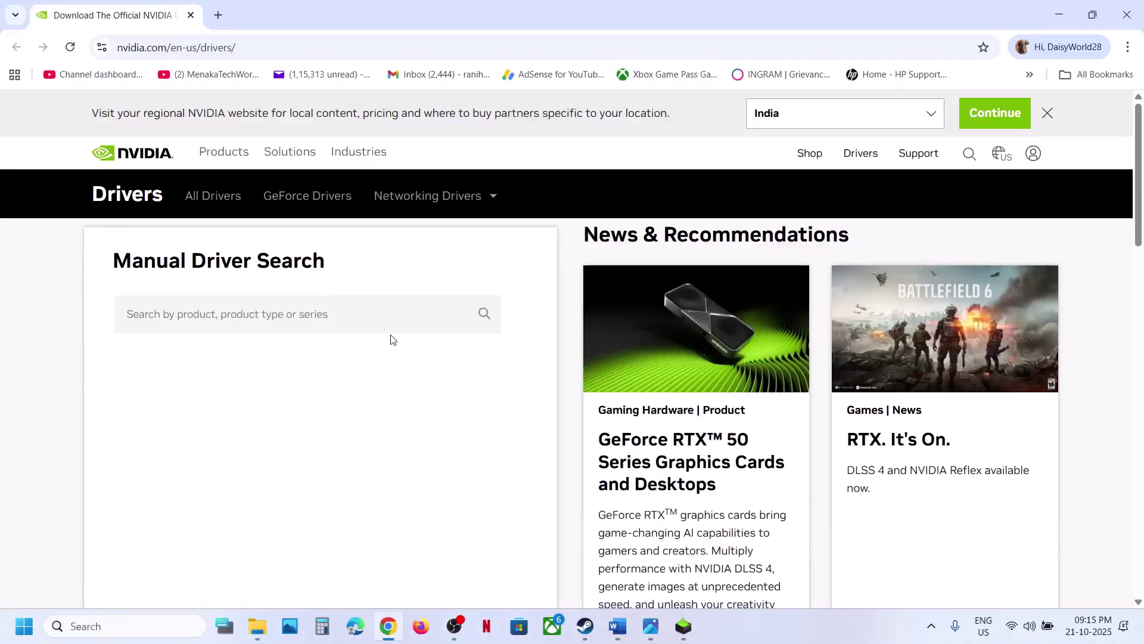
{"action": "scroll", "coordinate": [391, 338], "scroll_direction": "down", "scroll_amount": 5}
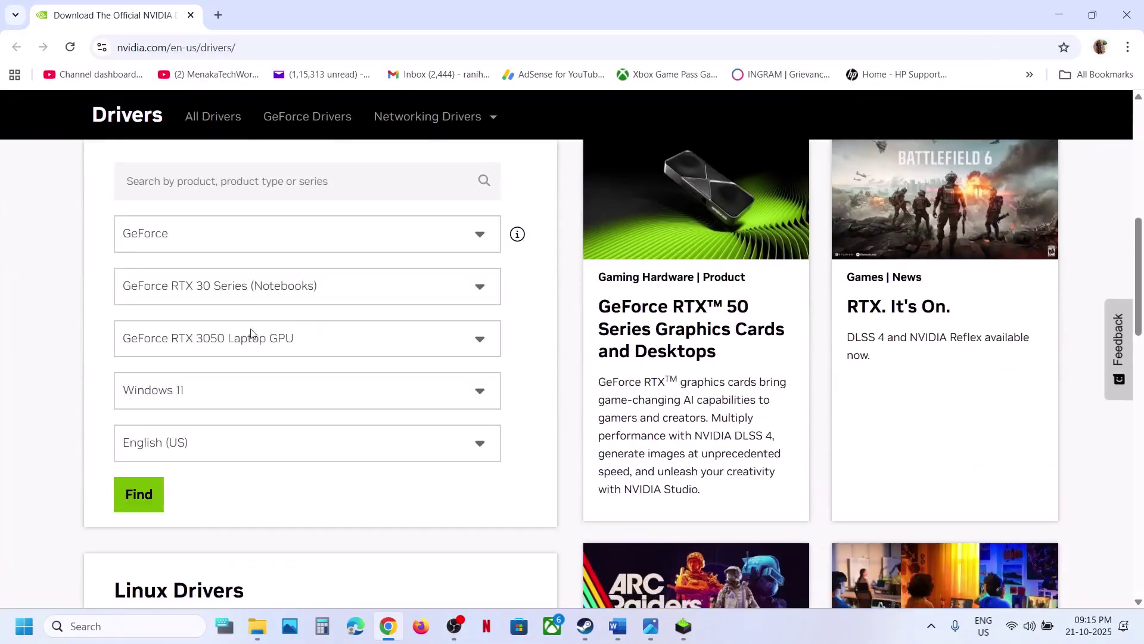
{"action": "left_click", "coordinate": [136, 498]}
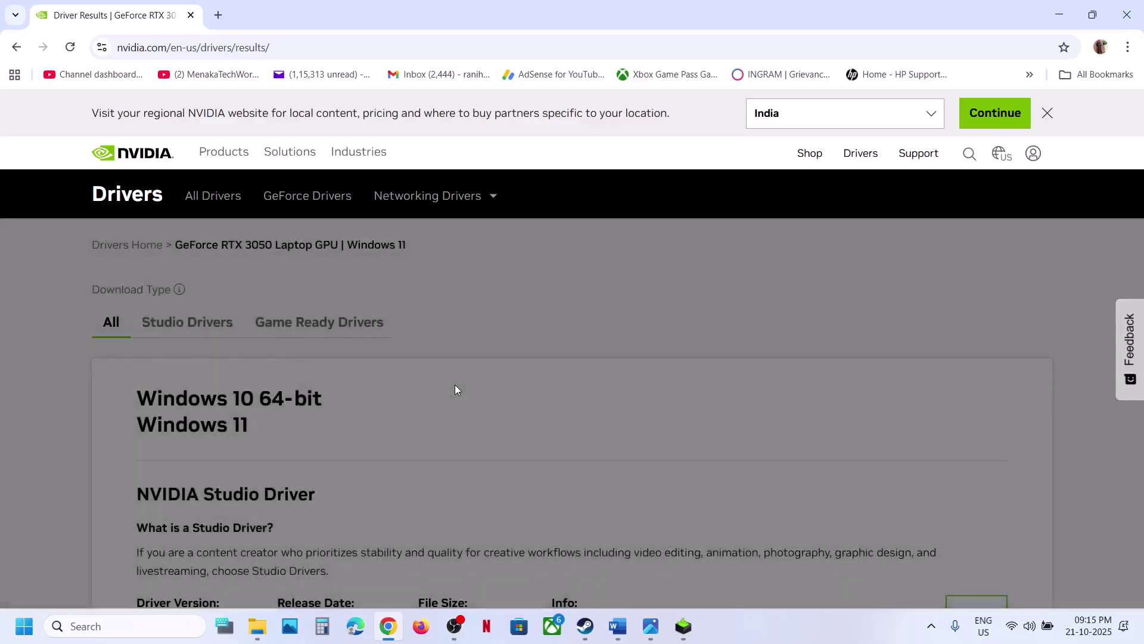
Highlight the GeForce Game Ready Driver entry in the driver results and open its details page
{"action": "scroll", "coordinate": [455, 385], "scroll_direction": "down", "scroll_amount": 5}
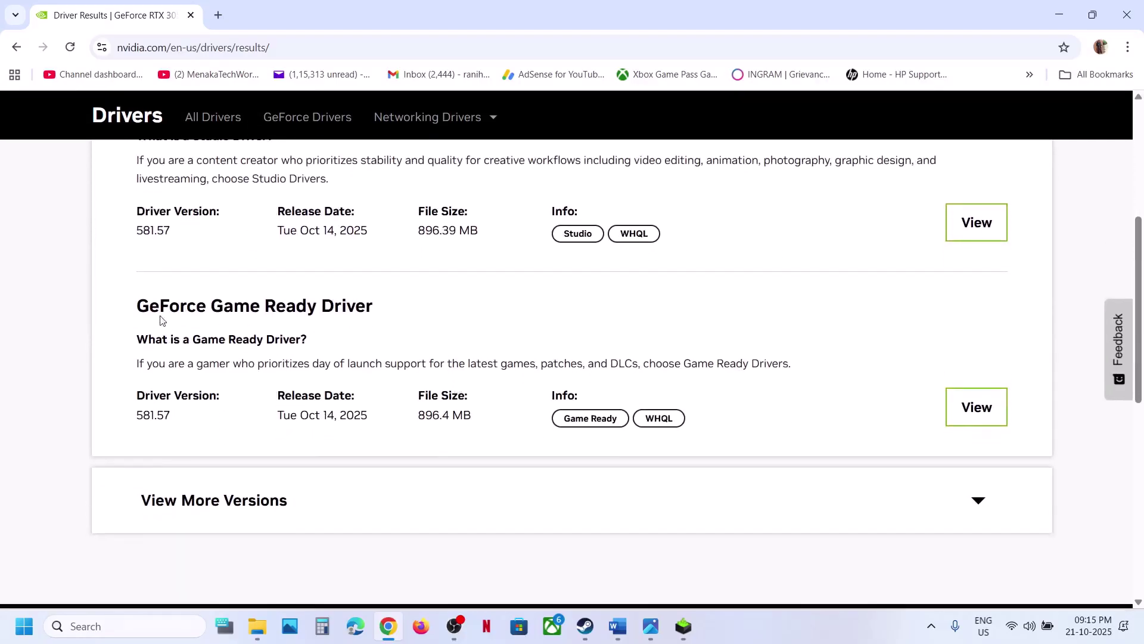
{"action": "left_click_drag", "start_coordinate": [135, 301], "coordinate": [835, 427]}
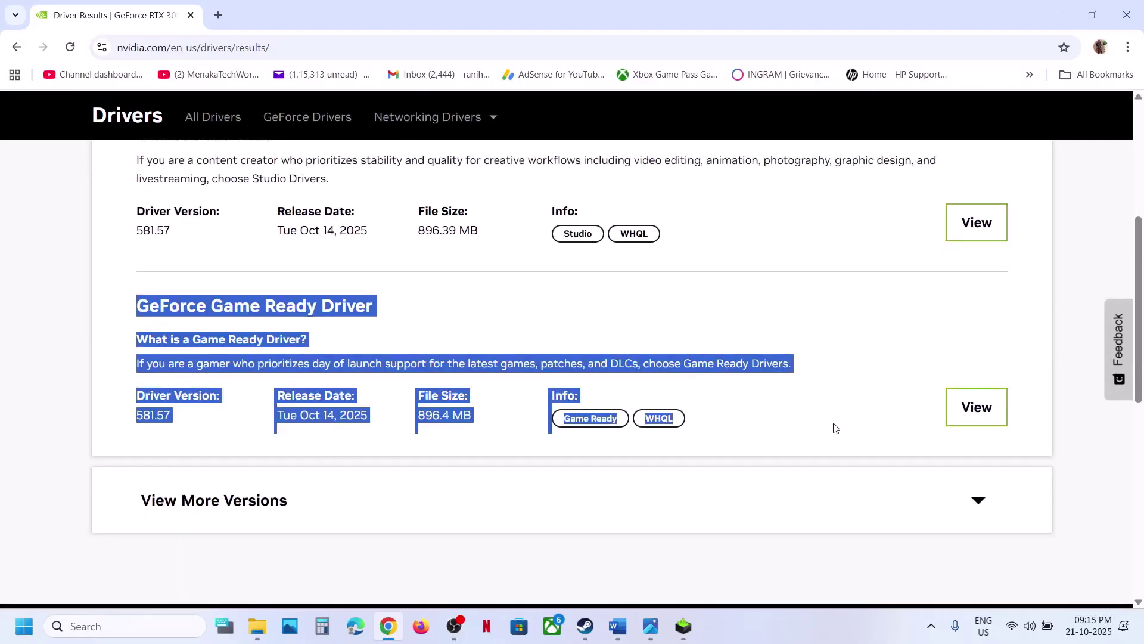
{"action": "left_click", "coordinate": [975, 406]}
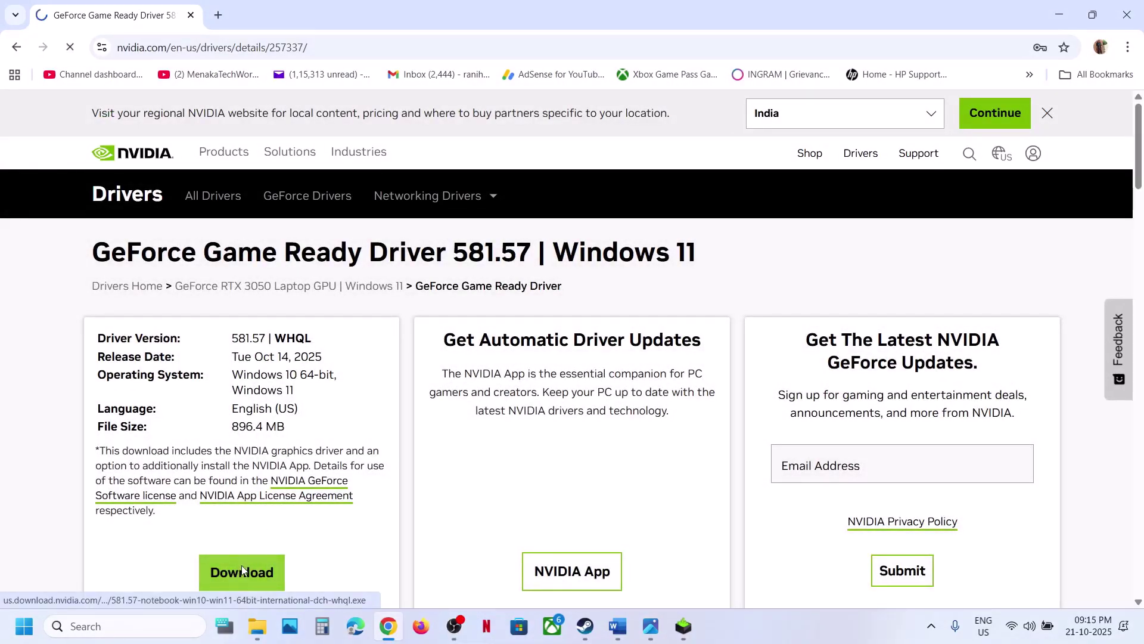
Download GeForce Game Ready Driver 581.57 for Windows 11, check its download progress and dismiss the download list
{"action": "left_click", "coordinate": [242, 569]}
{"action": "left_click", "coordinate": [1076, 48]}
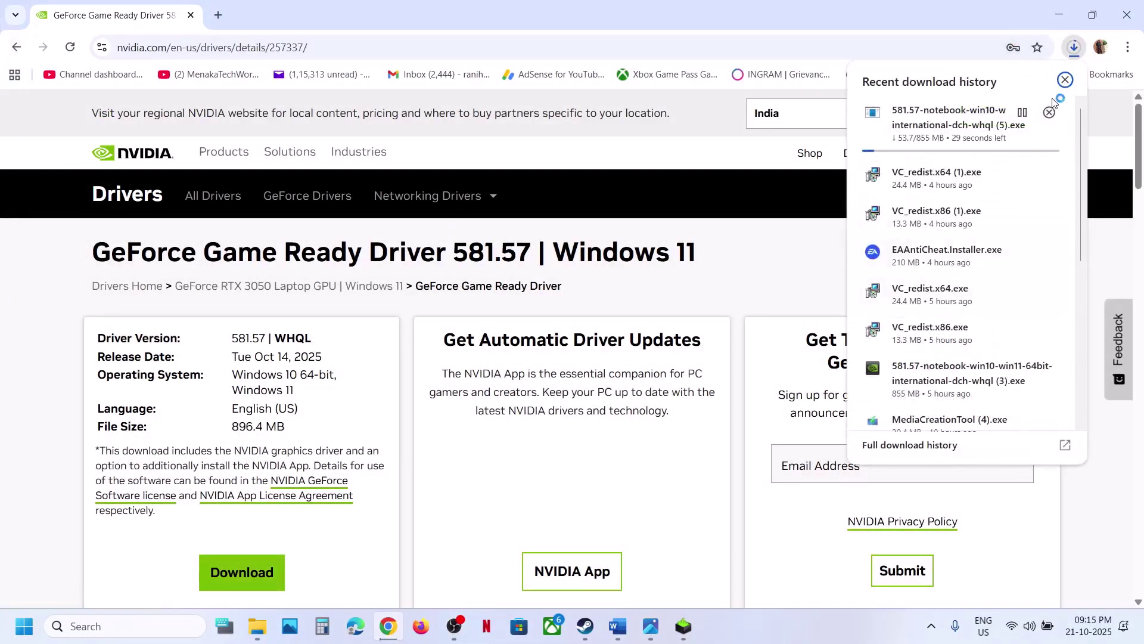
{"action": "left_click", "coordinate": [752, 266]}
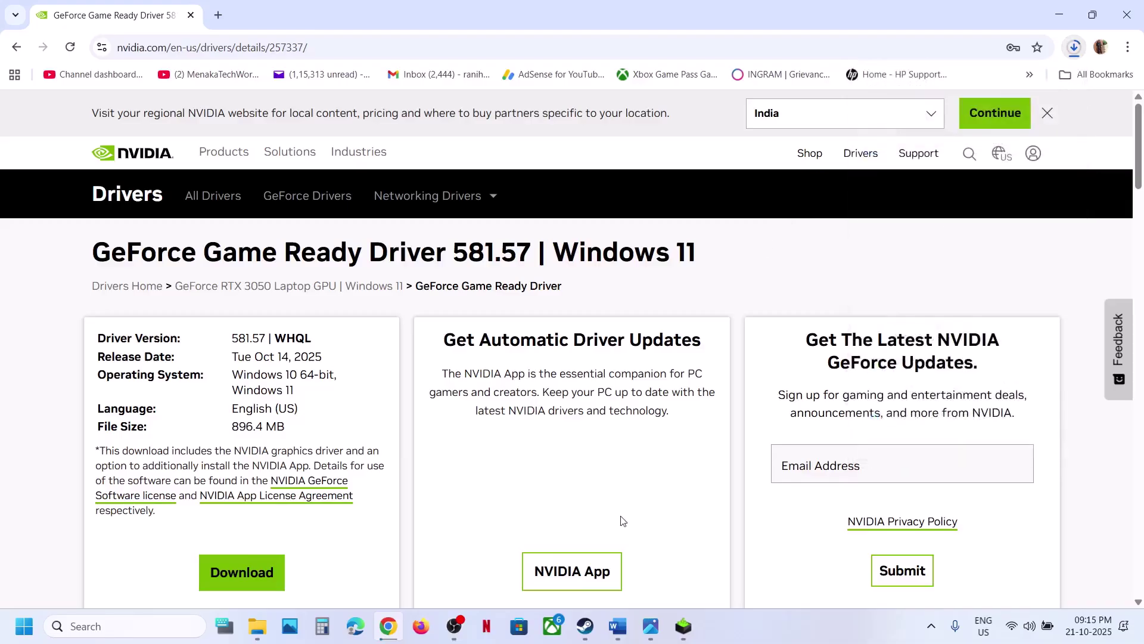
Accept the license in the NVIDIA installer, choose Custom (Advanced) installation with Perform a clean installation enabled, and leave the installer window
{"action": "left_click", "coordinate": [686, 637]}
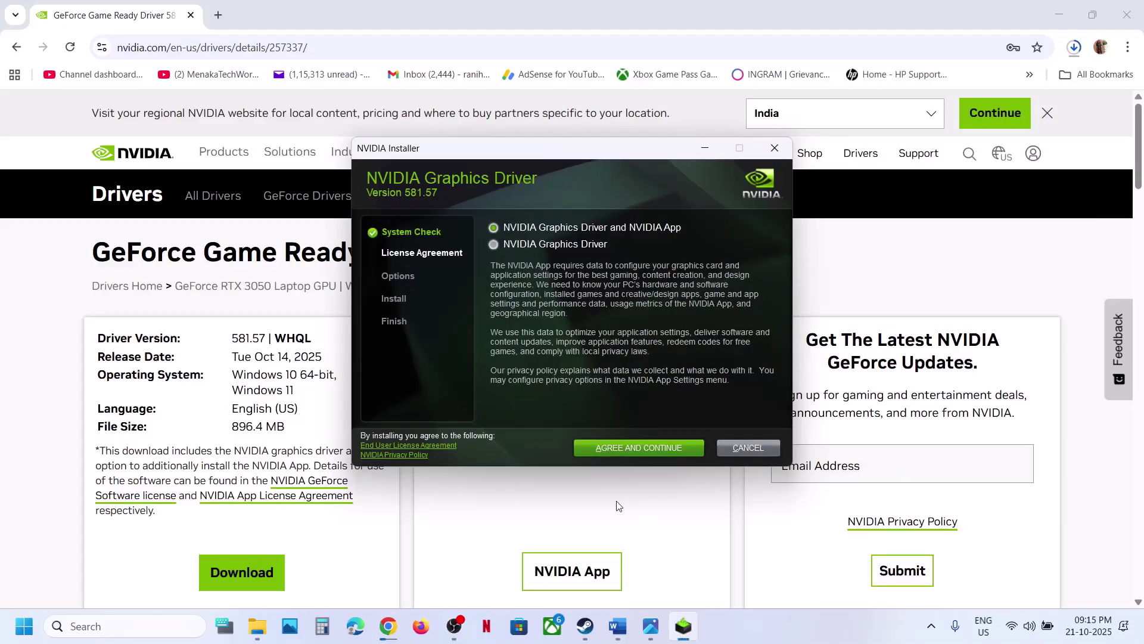
{"action": "left_click", "coordinate": [633, 450]}
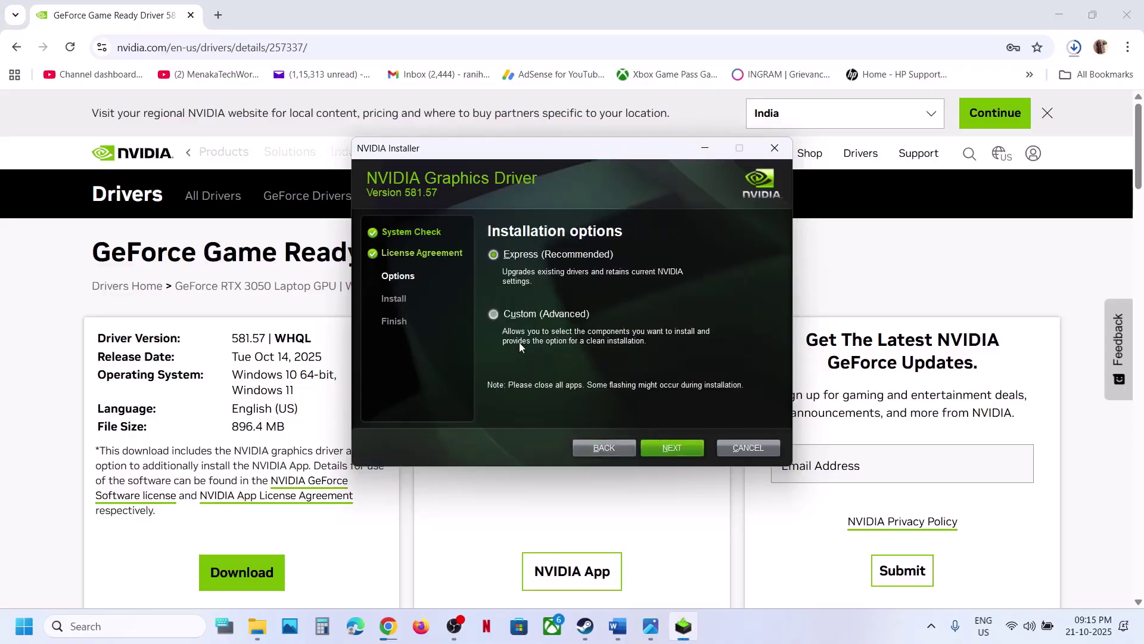
{"action": "left_click", "coordinate": [495, 315]}
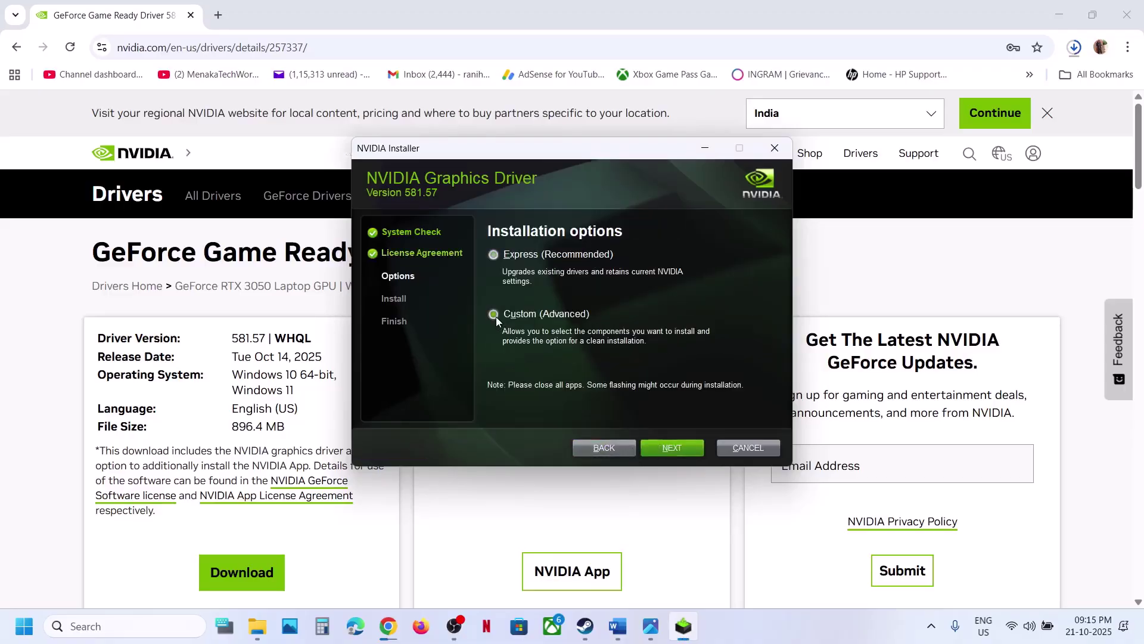
{"action": "left_click", "coordinate": [676, 449]}
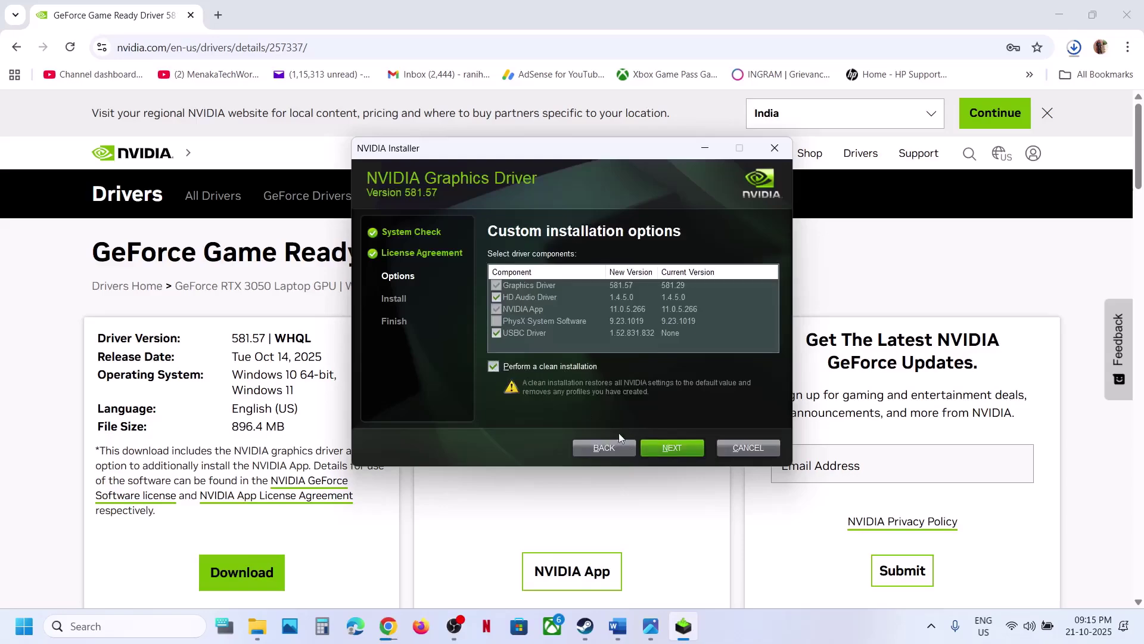
{"action": "left_click", "coordinate": [475, 508]}
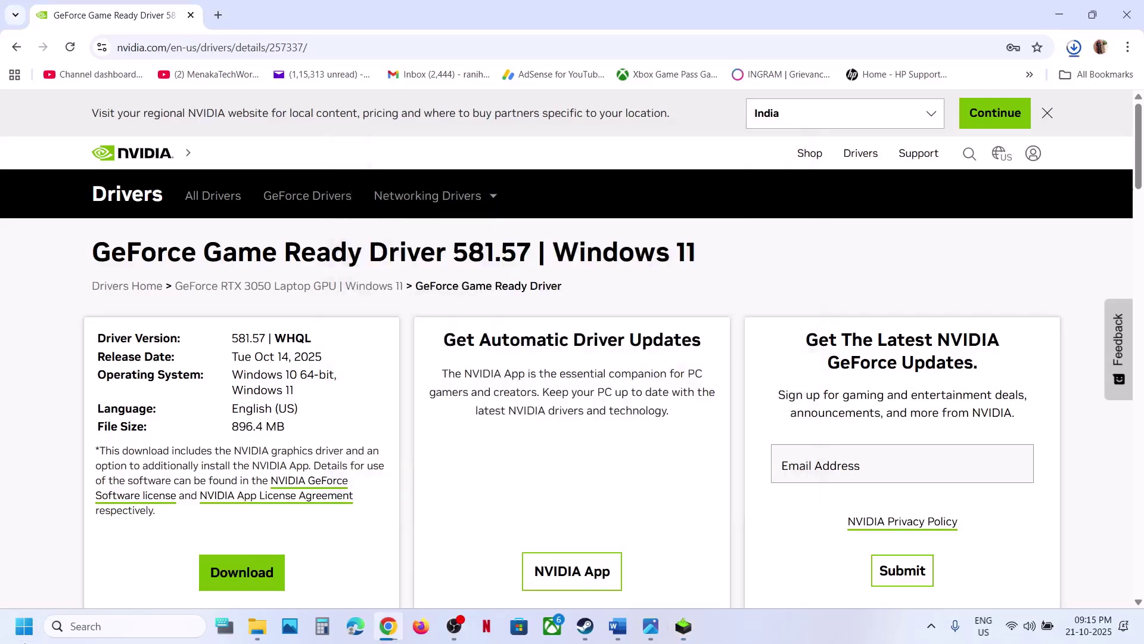
Show the computer's Restart option without restarting and switch to the Steam library
{"action": "left_click", "coordinate": [24, 626]}
{"action": "left_click", "coordinate": [433, 574]}
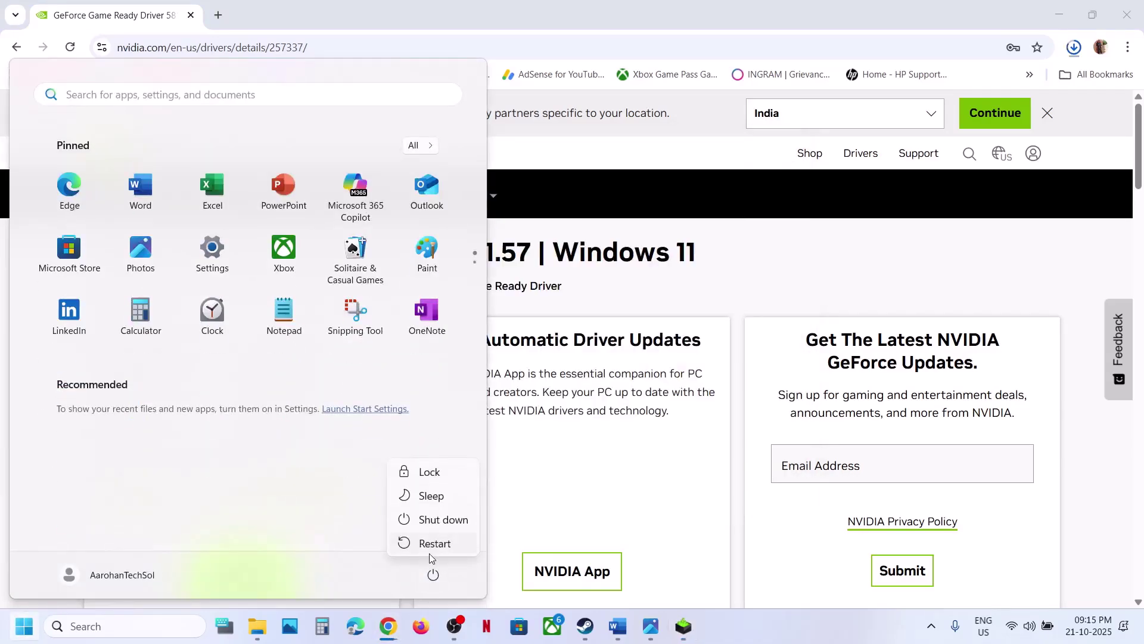
{"action": "left_click", "coordinate": [585, 626]}
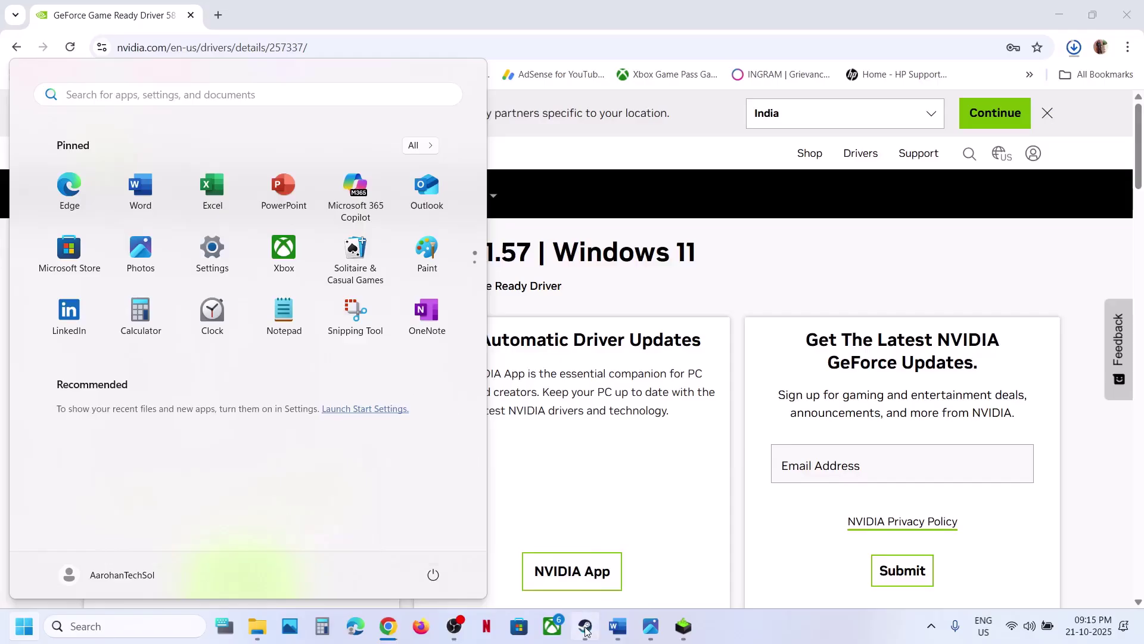
{"action": "left_click", "coordinate": [586, 626]}
Switch to the Word document, copy "graphics" from Step 7 and use it to search for and open Windows Graphics settings
{"action": "left_click", "coordinate": [614, 625]}
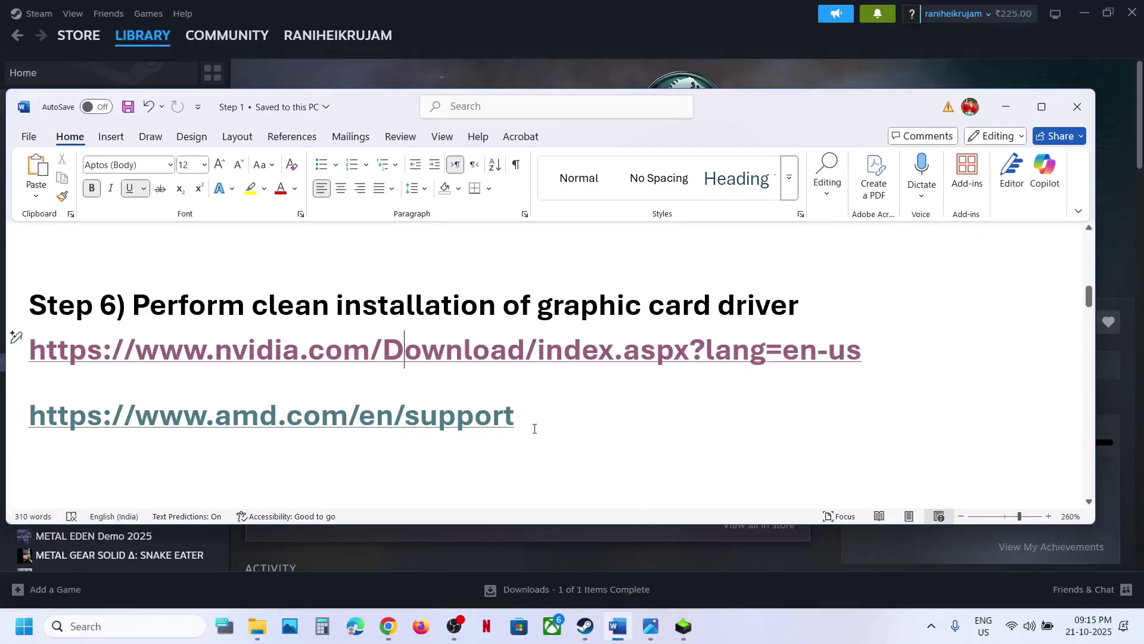
{"action": "scroll", "coordinate": [534, 429], "scroll_direction": "down", "scroll_amount": 3}
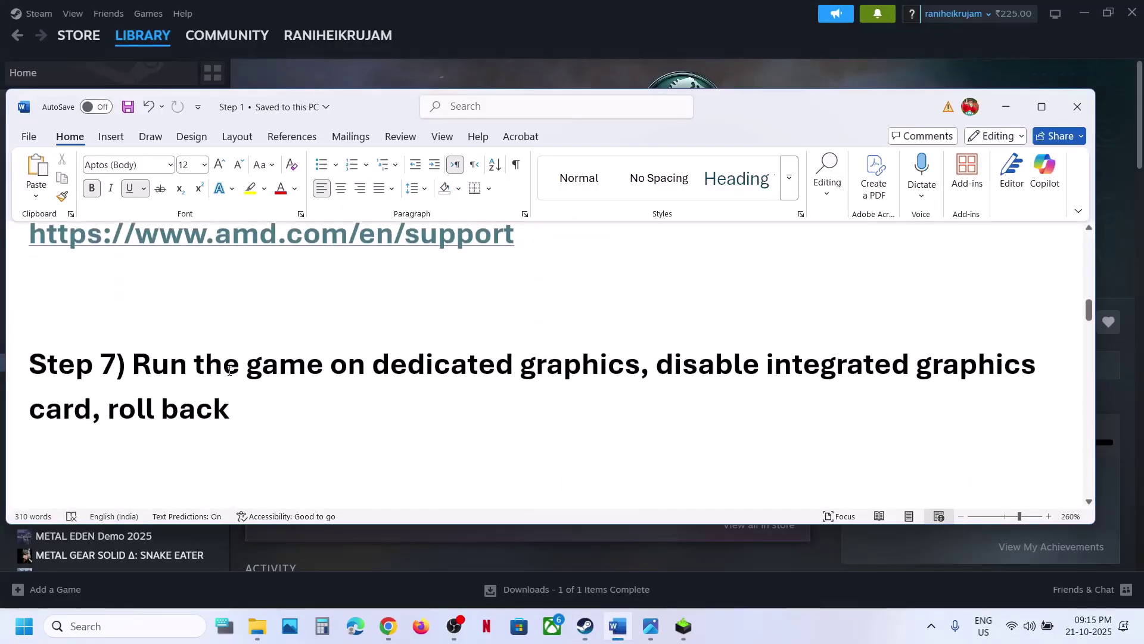
{"action": "double_click", "coordinate": [566, 358]}
{"action": "key", "text": "ctrl+c"}
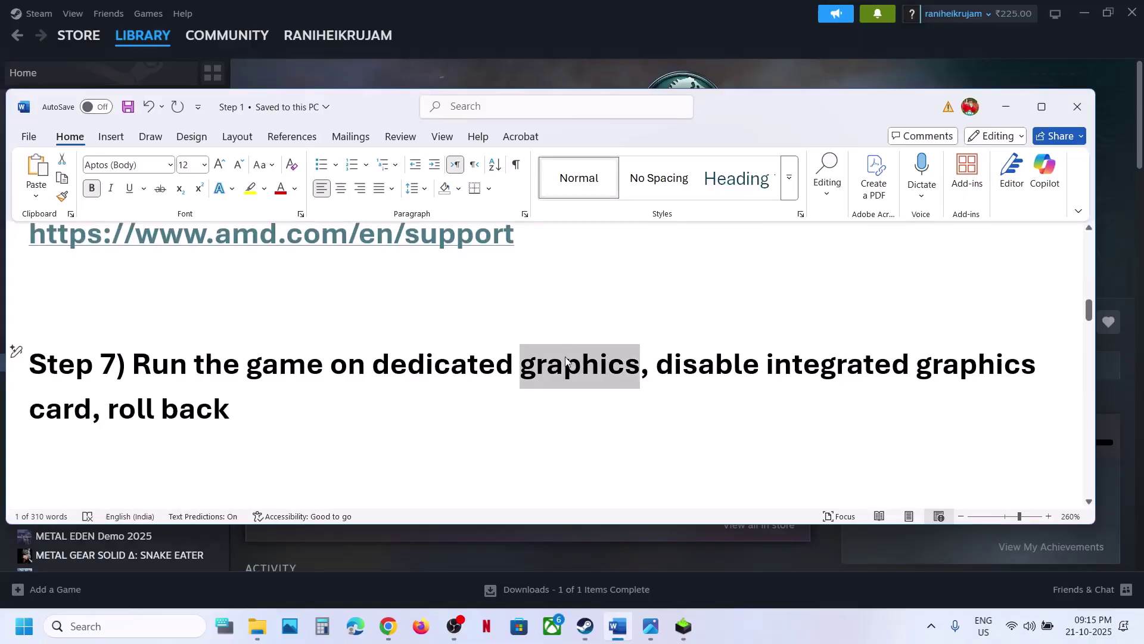
{"action": "left_click", "coordinate": [148, 630]}
{"action": "key", "text": "ctrl+v"}
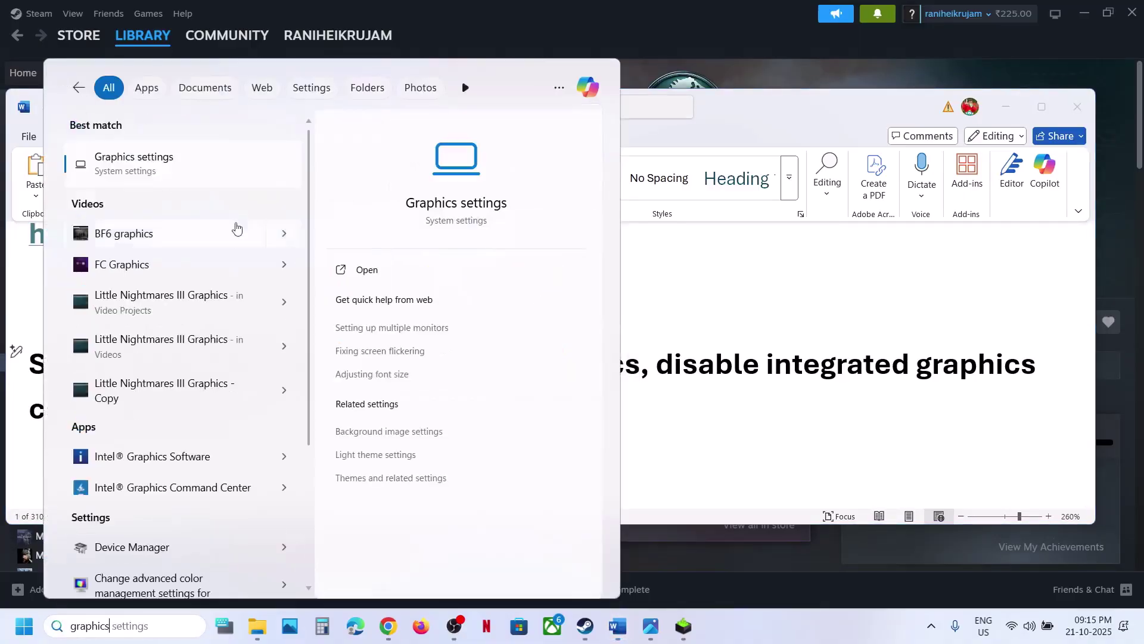
{"action": "left_click", "coordinate": [181, 176]}
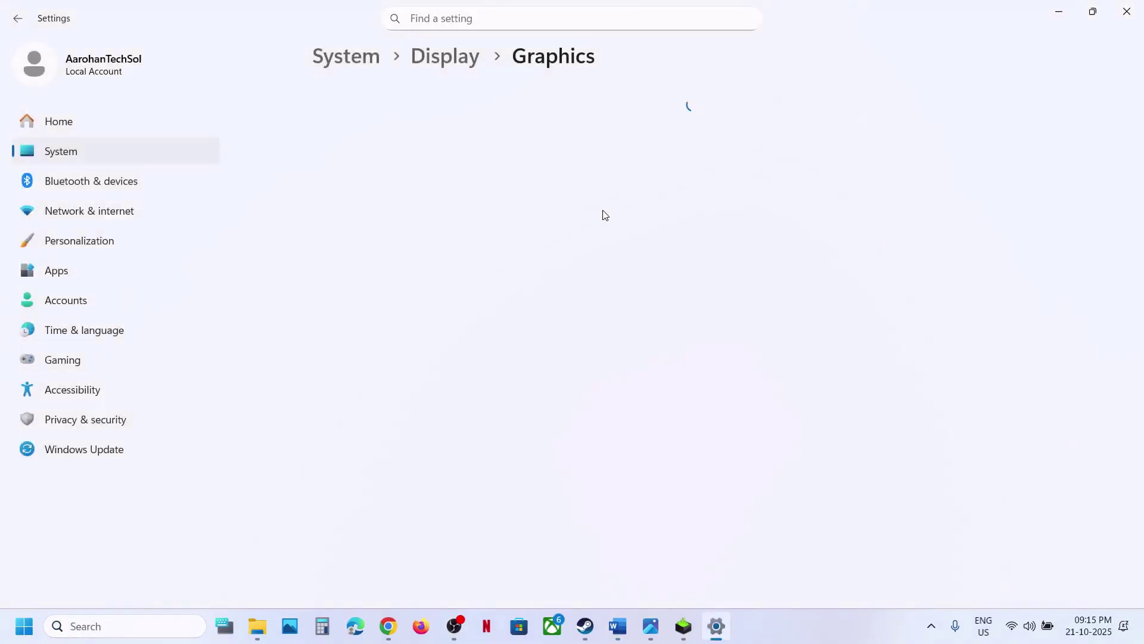
Add the JWE3 application from Steam's common\Jurassic World Evolution 3 folder to the Graphics settings app list
{"action": "left_click", "coordinate": [828, 410]}
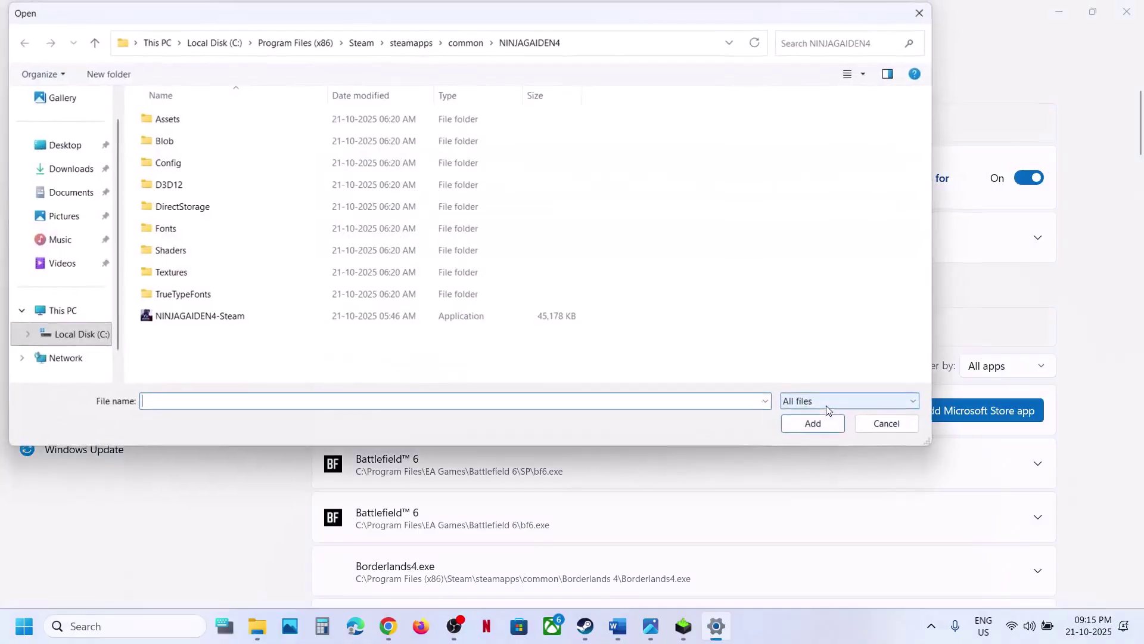
{"action": "left_click", "coordinate": [463, 41]}
{"action": "double_click", "coordinate": [179, 163]}
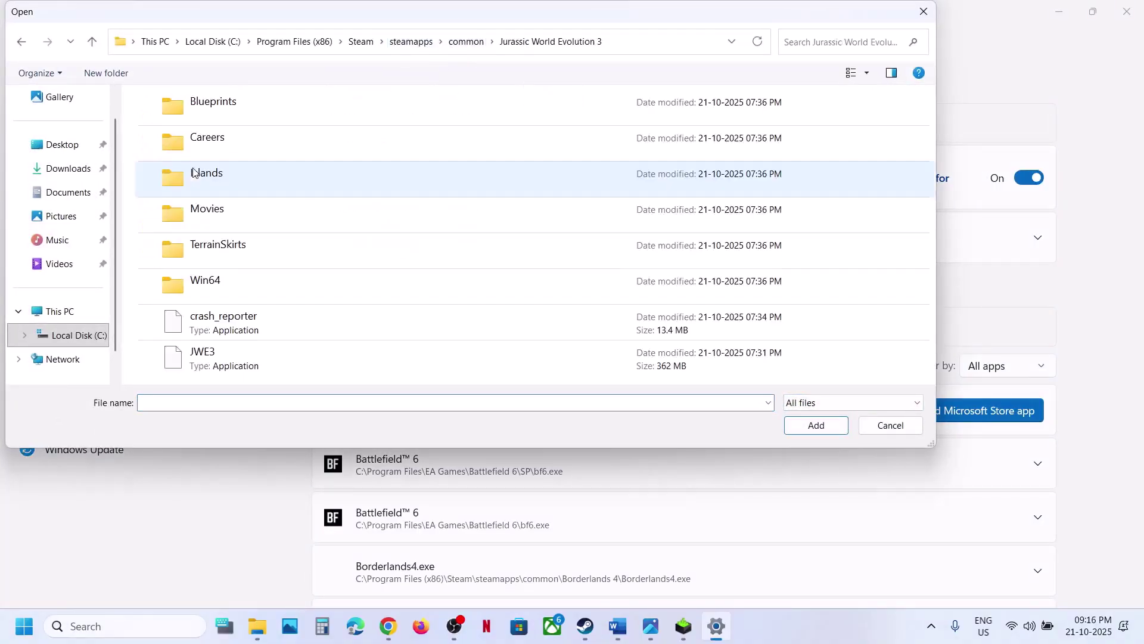
{"action": "left_click", "coordinate": [206, 360]}
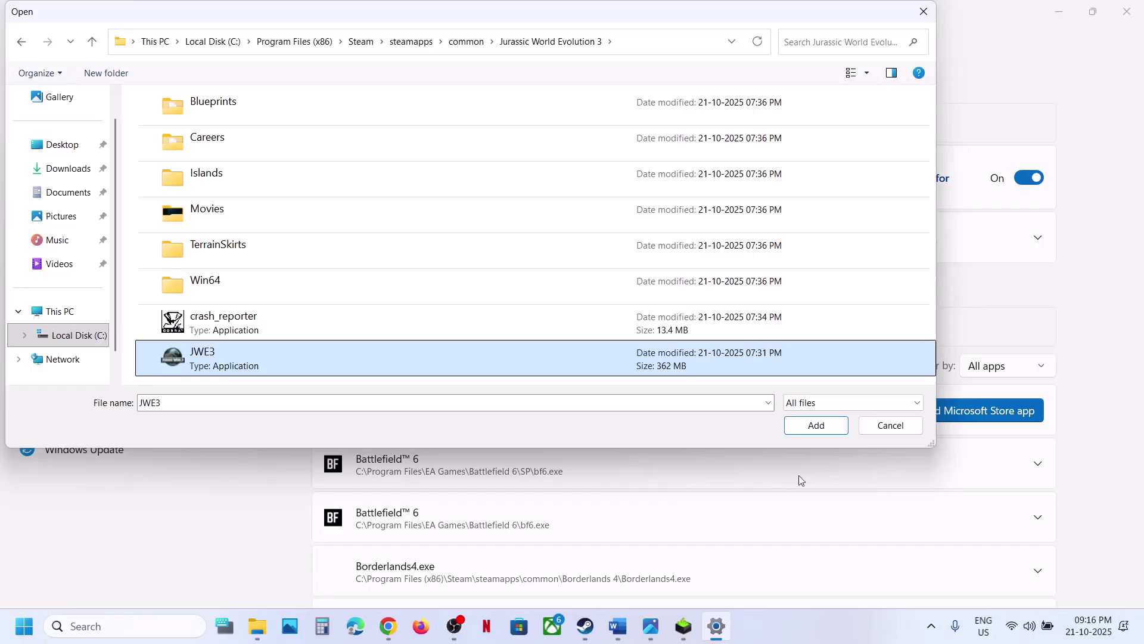
{"action": "left_click", "coordinate": [815, 425]}
Set Jurassic World Evolution 3's GPU preference to High Performance (NVIDIA GeForce RTX 3050 Laptop GPU) and close Settings
{"action": "scroll", "coordinate": [492, 464], "scroll_direction": "down", "scroll_amount": 4}
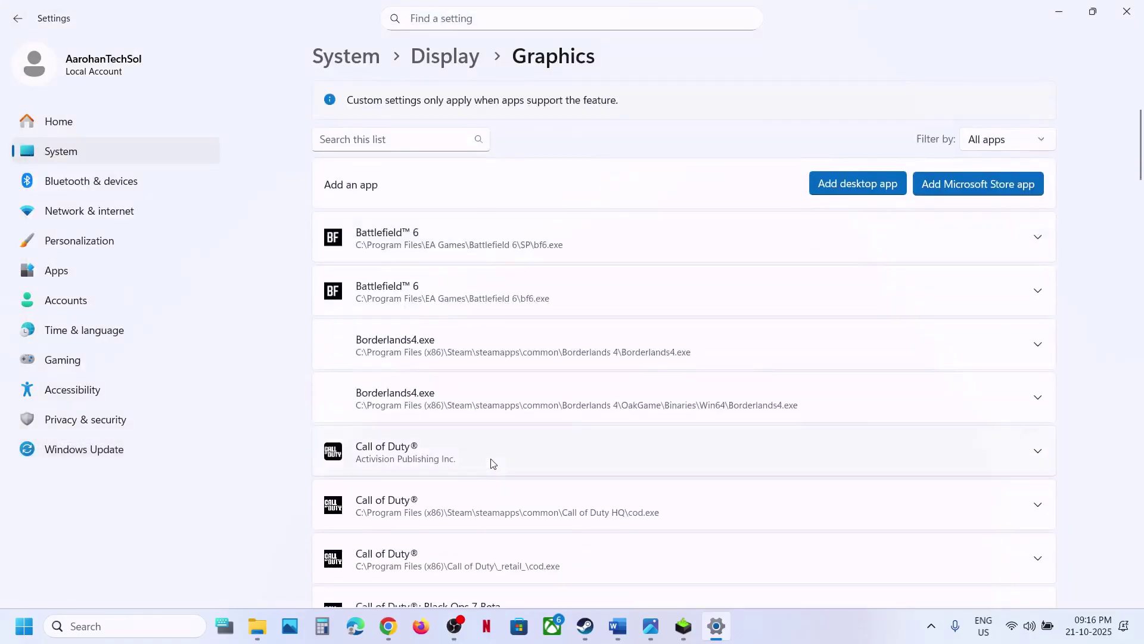
{"action": "scroll", "coordinate": [492, 464], "scroll_direction": "down", "scroll_amount": 15}
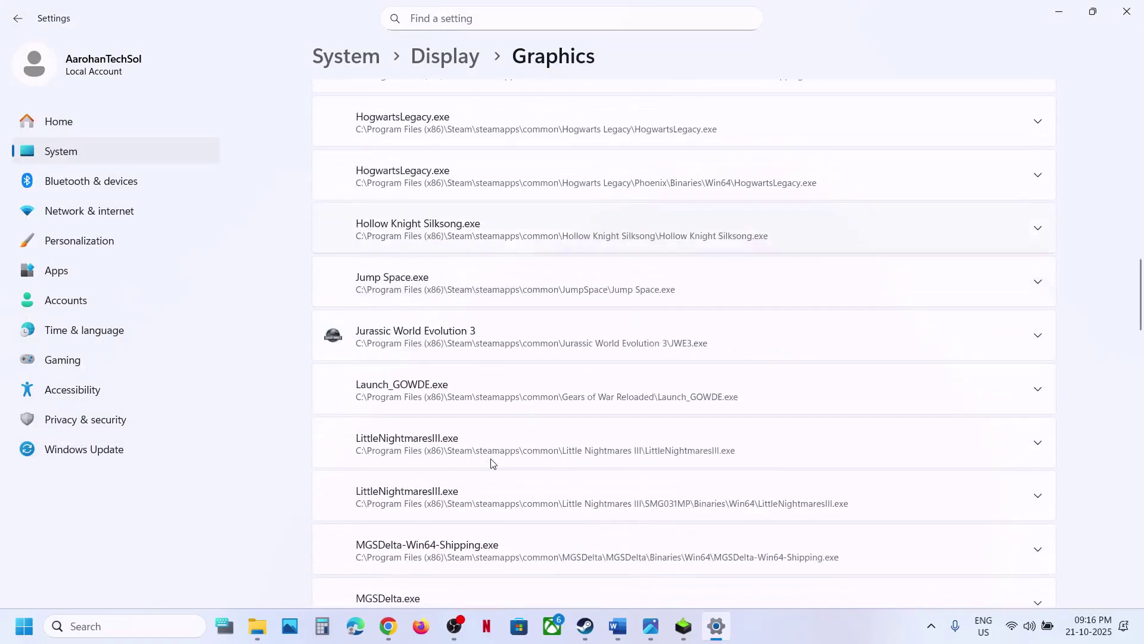
{"action": "left_click", "coordinate": [503, 339]}
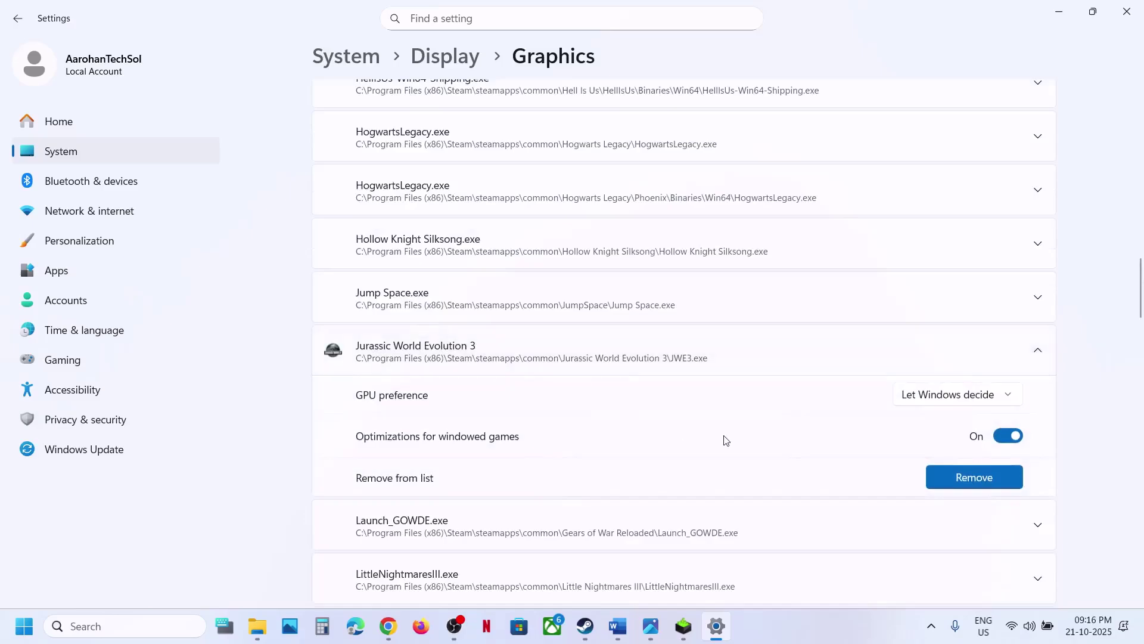
{"action": "left_click", "coordinate": [940, 393]}
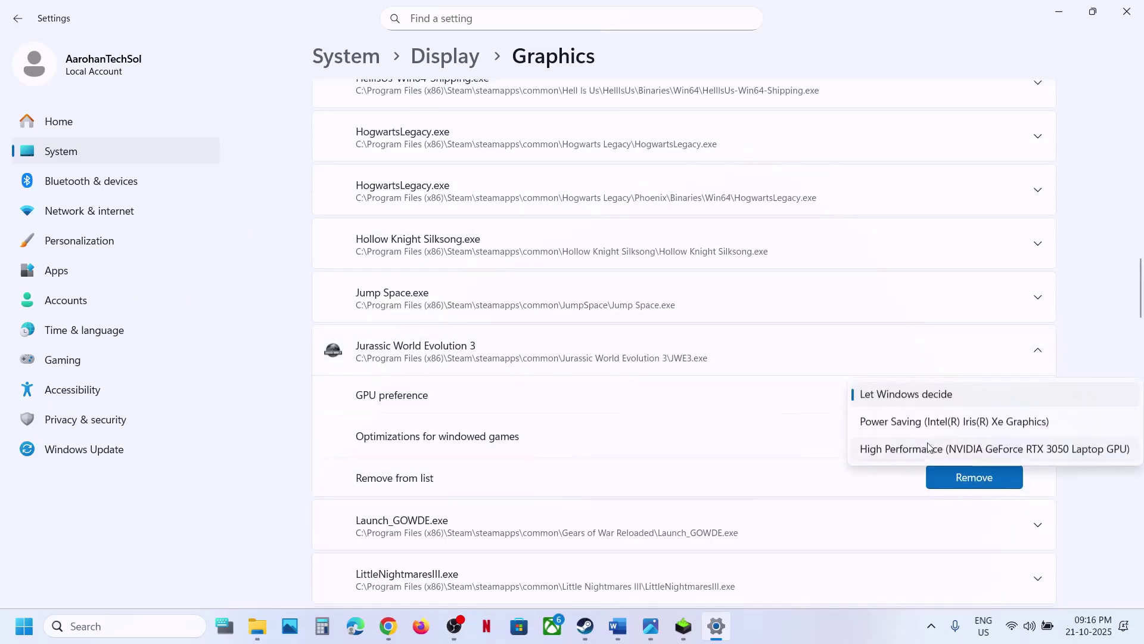
{"action": "left_click", "coordinate": [939, 450]}
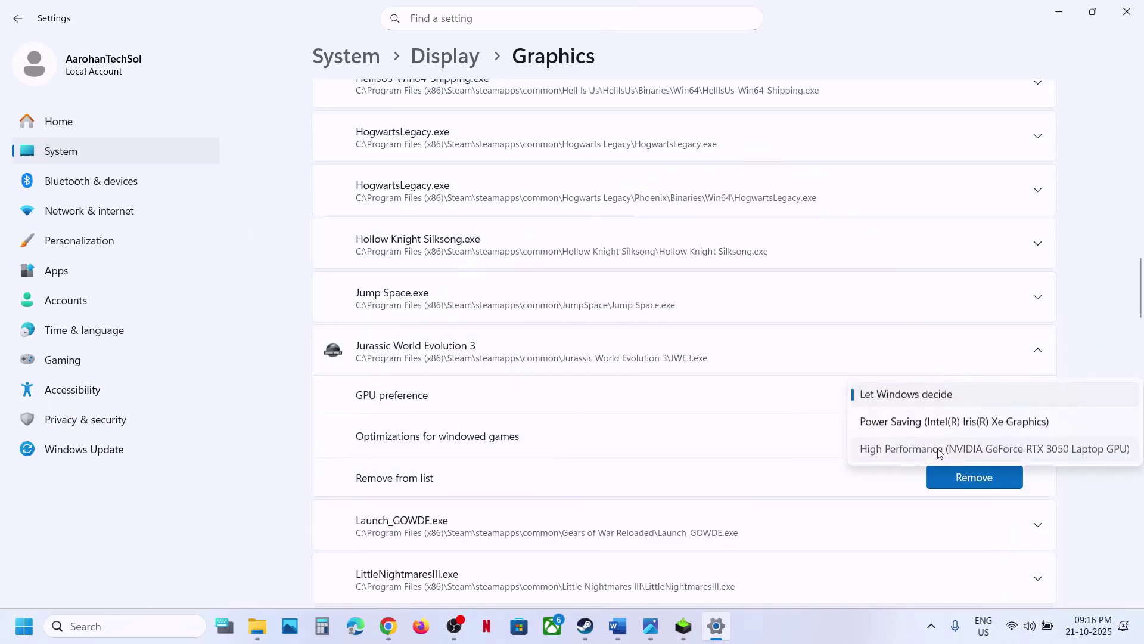
{"action": "left_click", "coordinate": [1130, 16]}
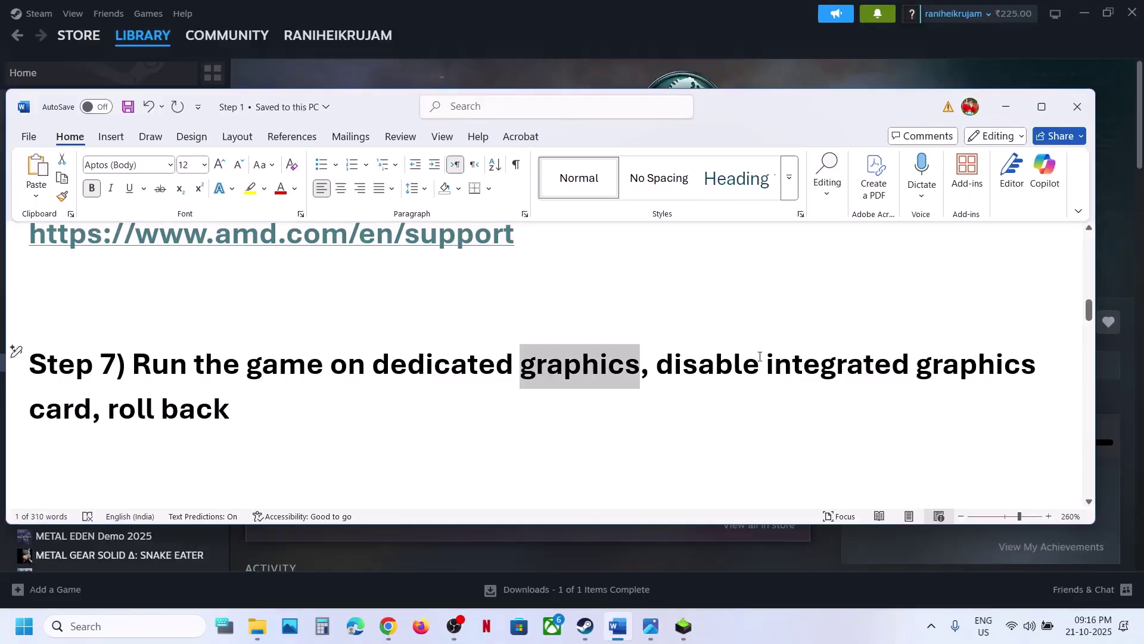
Highlight "disable integrated graphics" in Step 7, open Device Manager and select Intel(R) Iris(R) Xe Graphics among the display adapters
{"action": "left_click_drag", "start_coordinate": [660, 371], "coordinate": [960, 373]}
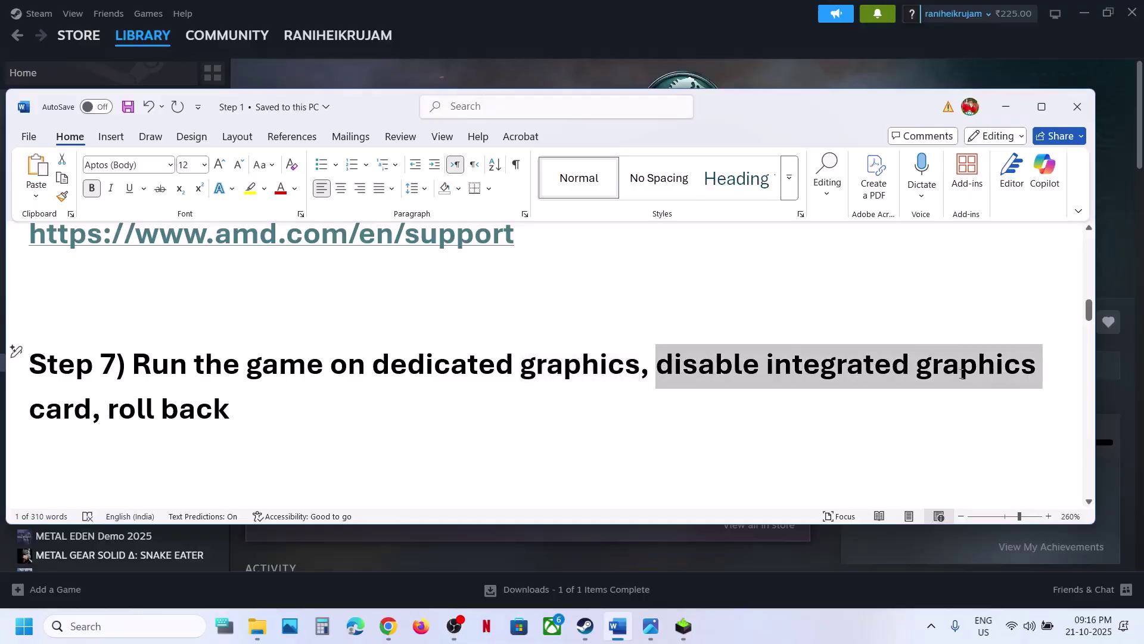
{"action": "left_click", "coordinate": [521, 44]}
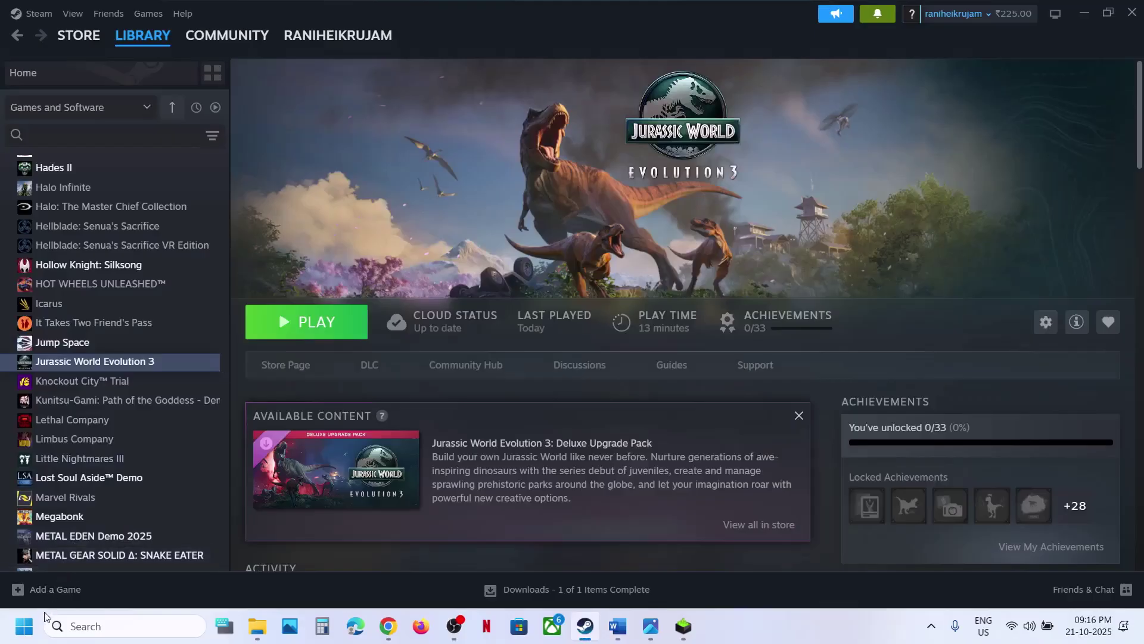
{"action": "right_click", "coordinate": [24, 637]}
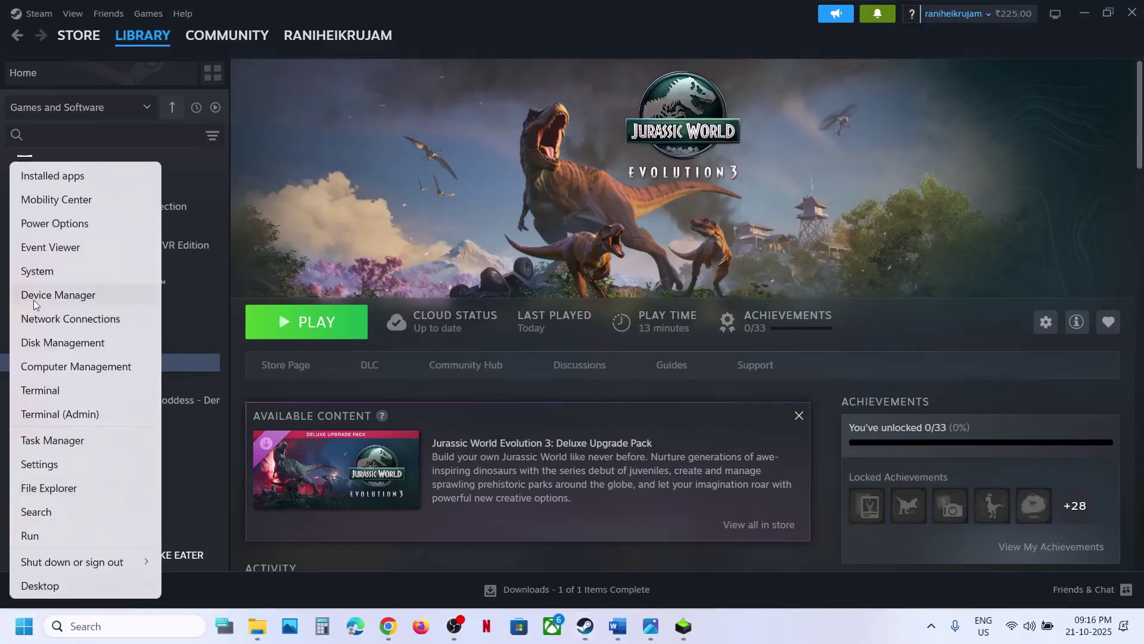
{"action": "left_click", "coordinate": [33, 295]}
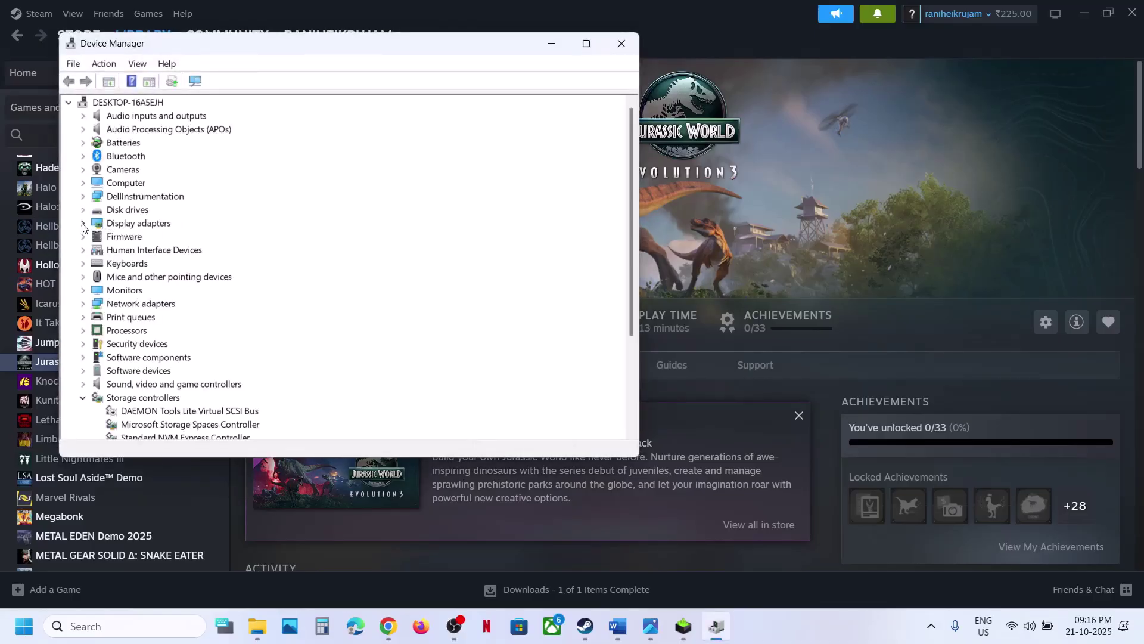
{"action": "left_click", "coordinate": [83, 223]}
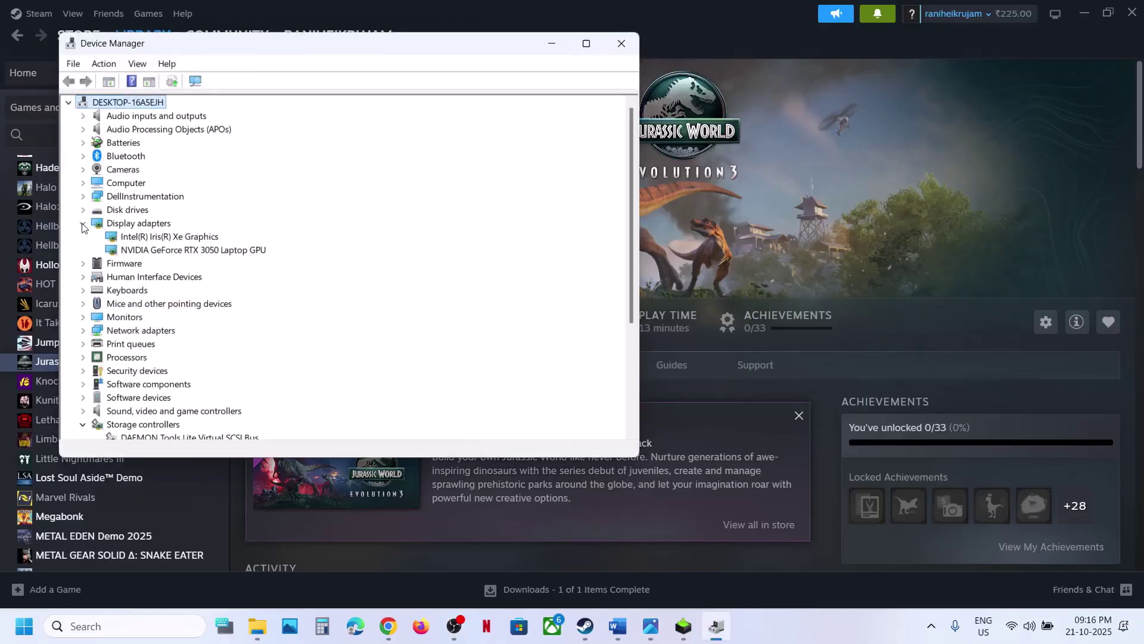
{"action": "left_click", "coordinate": [150, 238]}
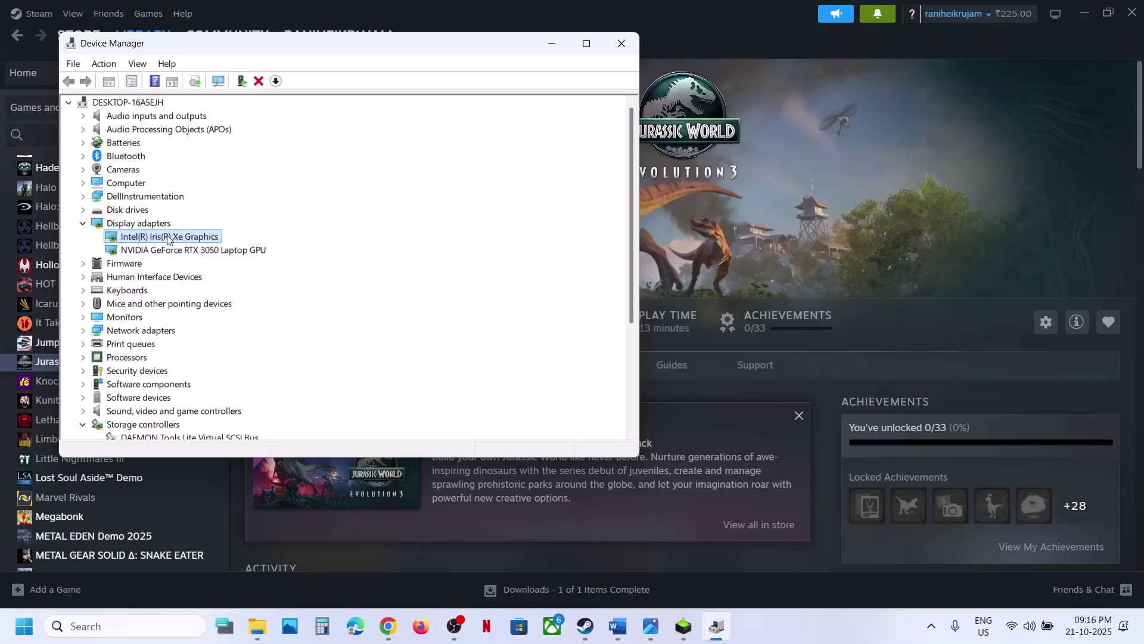
Show the Disable device option for Intel(R) Iris(R) Xe Graphics without applying it, and close Device Manager
{"action": "right_click", "coordinate": [165, 239]}
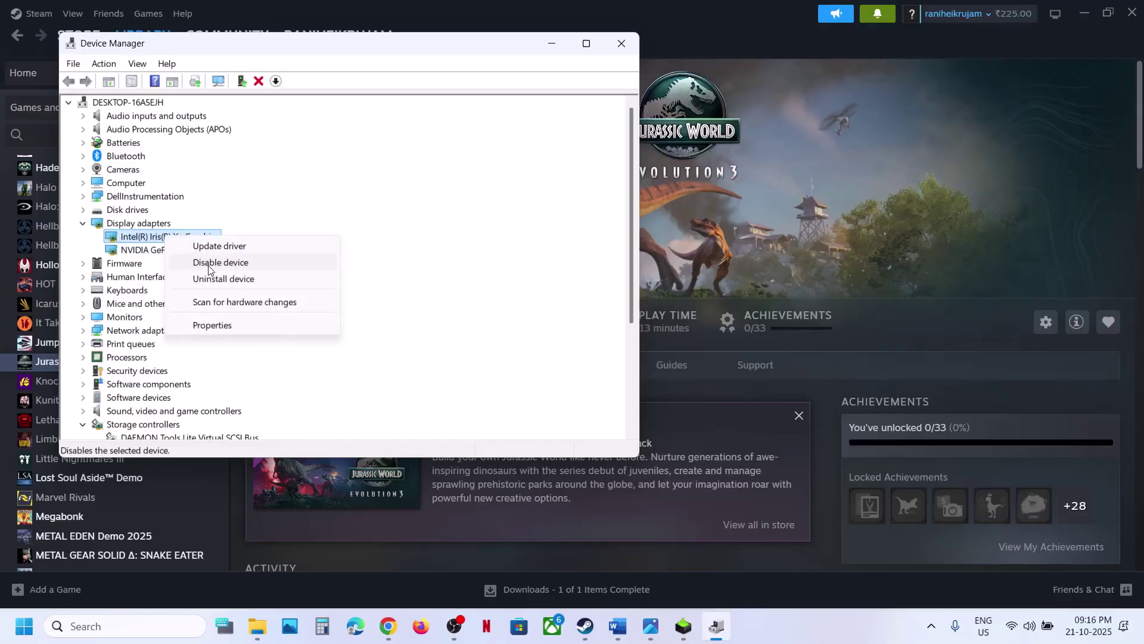
{"action": "left_click", "coordinate": [766, 235]}
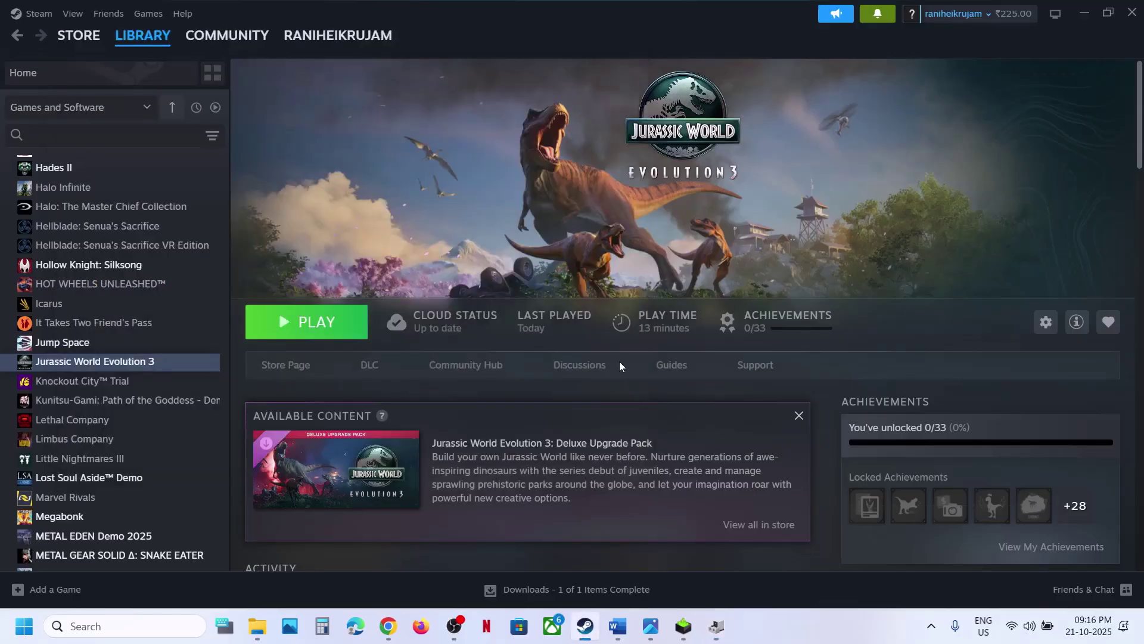
{"action": "left_click", "coordinate": [717, 626]}
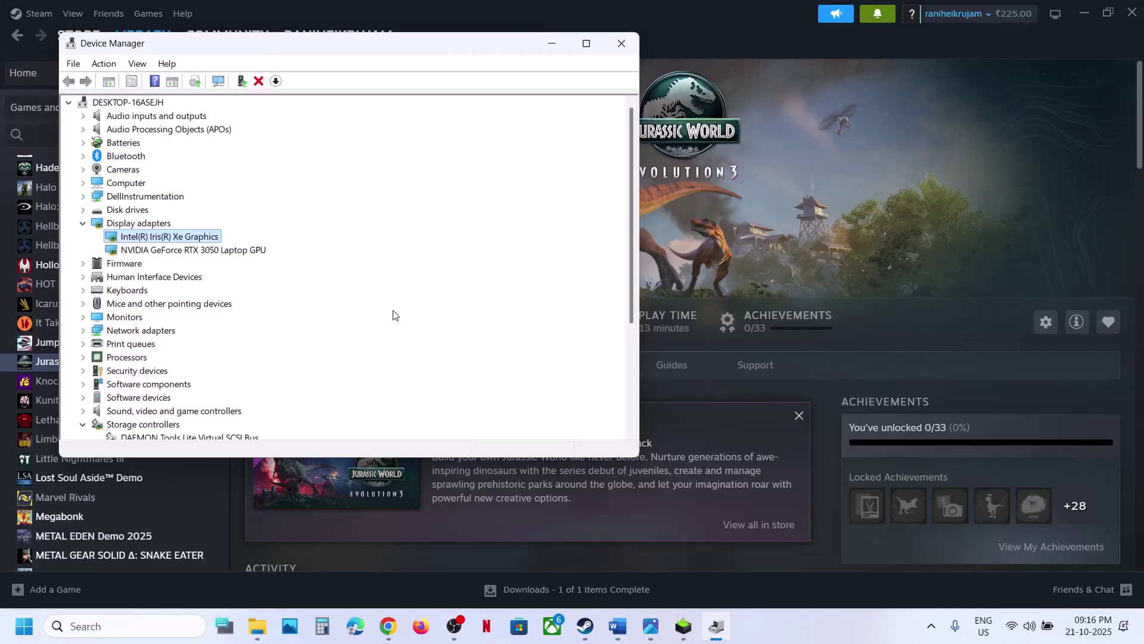
{"action": "right_click", "coordinate": [161, 239]}
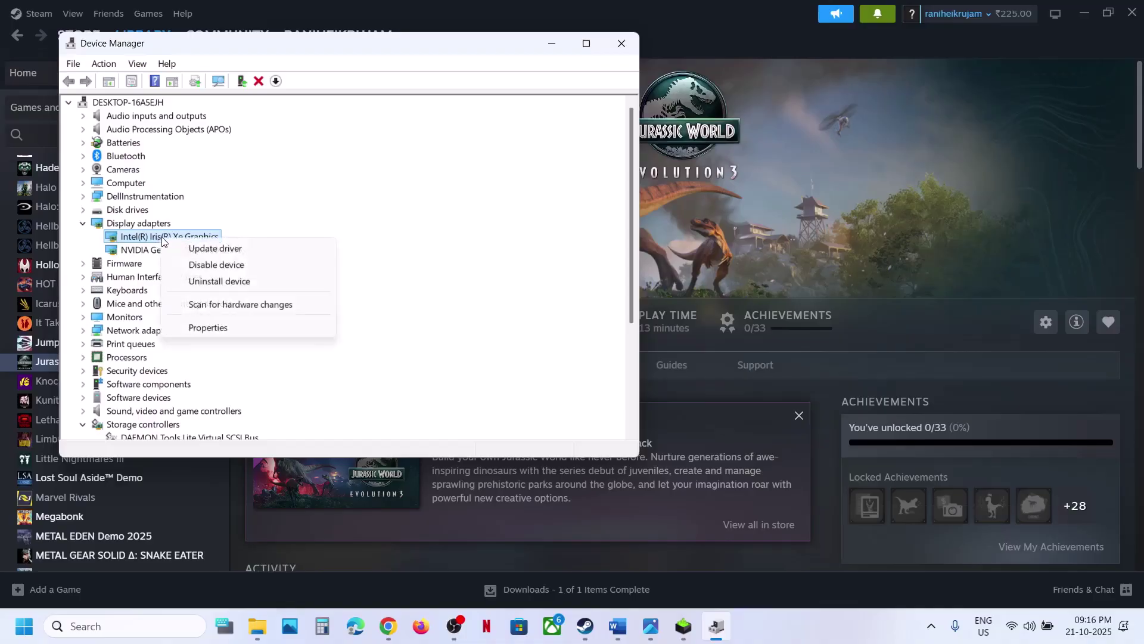
{"action": "left_click", "coordinate": [289, 158]}
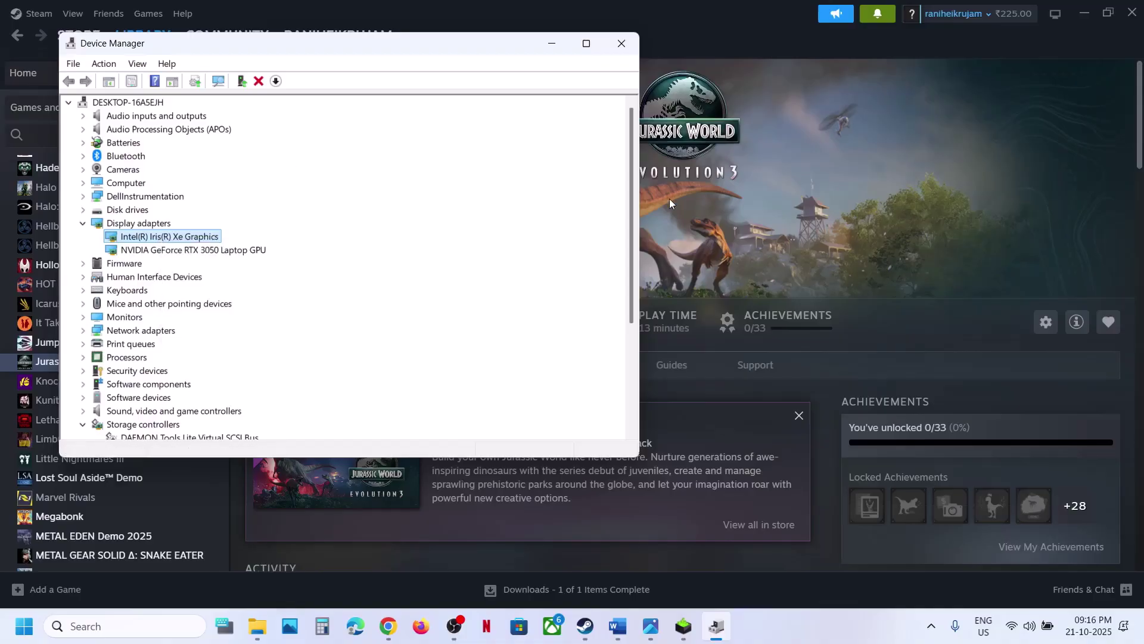
{"action": "right_click", "coordinate": [171, 233]}
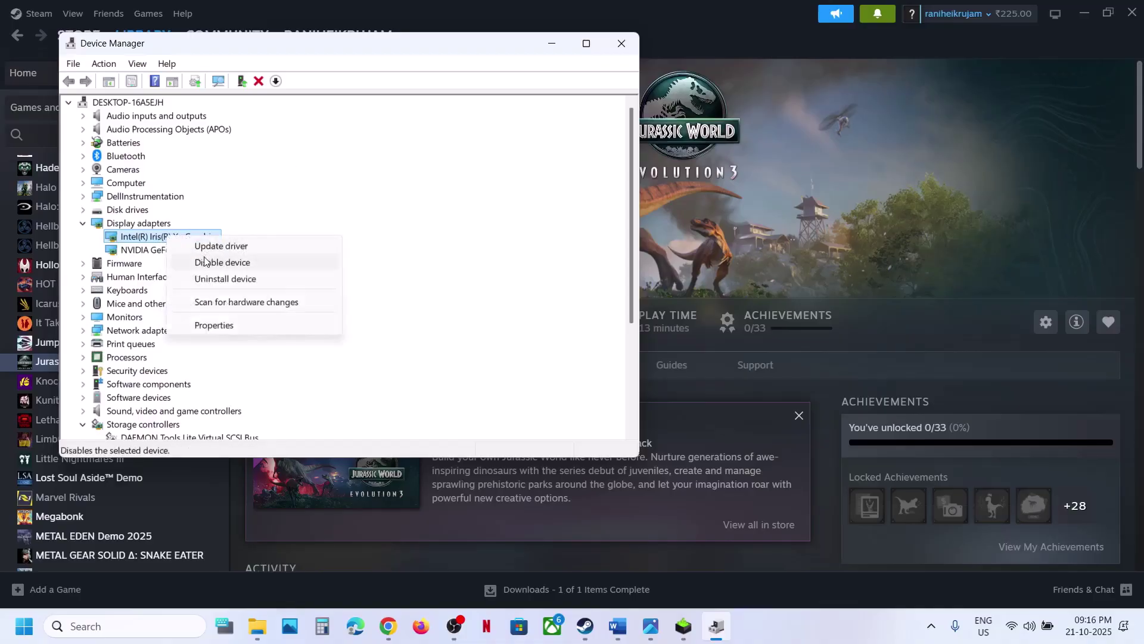
{"action": "left_click", "coordinate": [771, 160]}
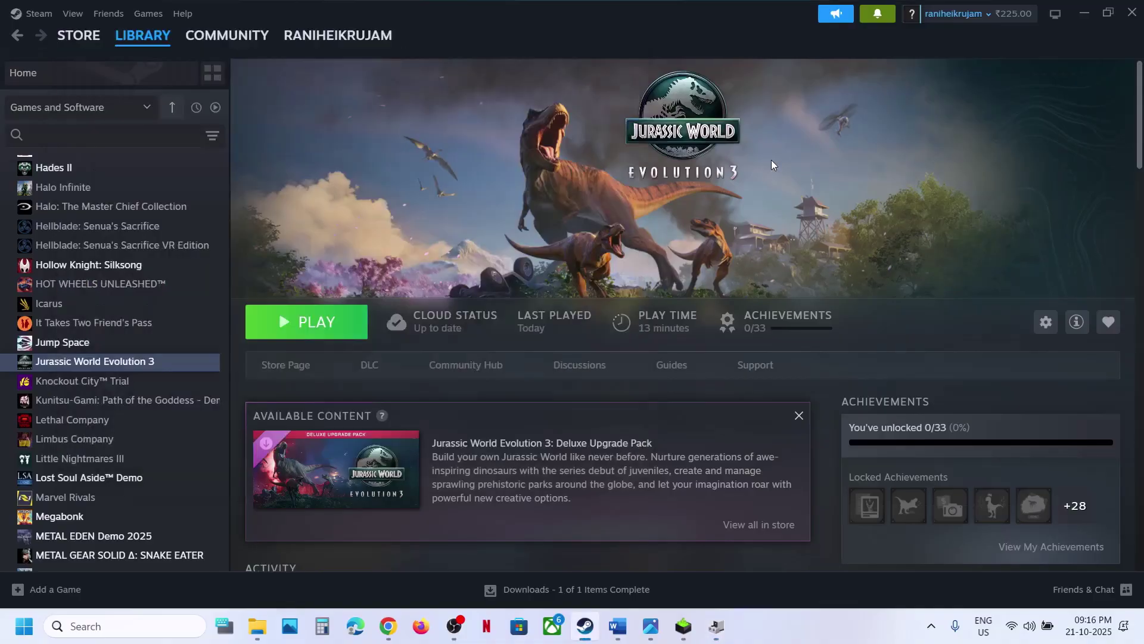
{"action": "left_click", "coordinate": [722, 624]}
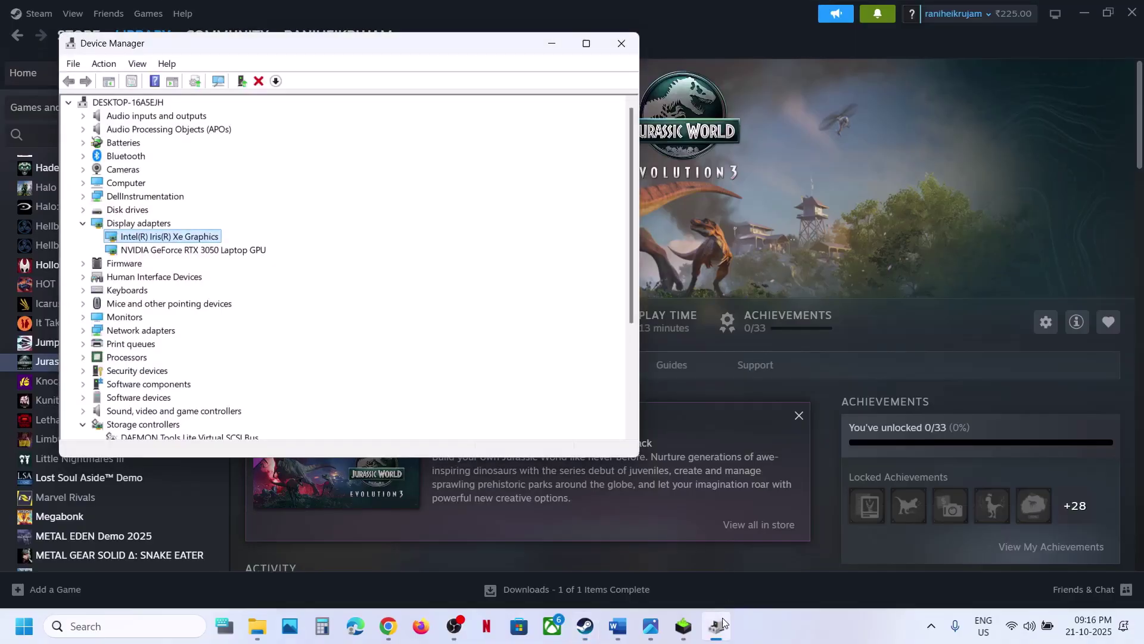
{"action": "right_click", "coordinate": [171, 238]}
{"action": "left_click", "coordinate": [347, 183]}
{"action": "left_click", "coordinate": [622, 43]}
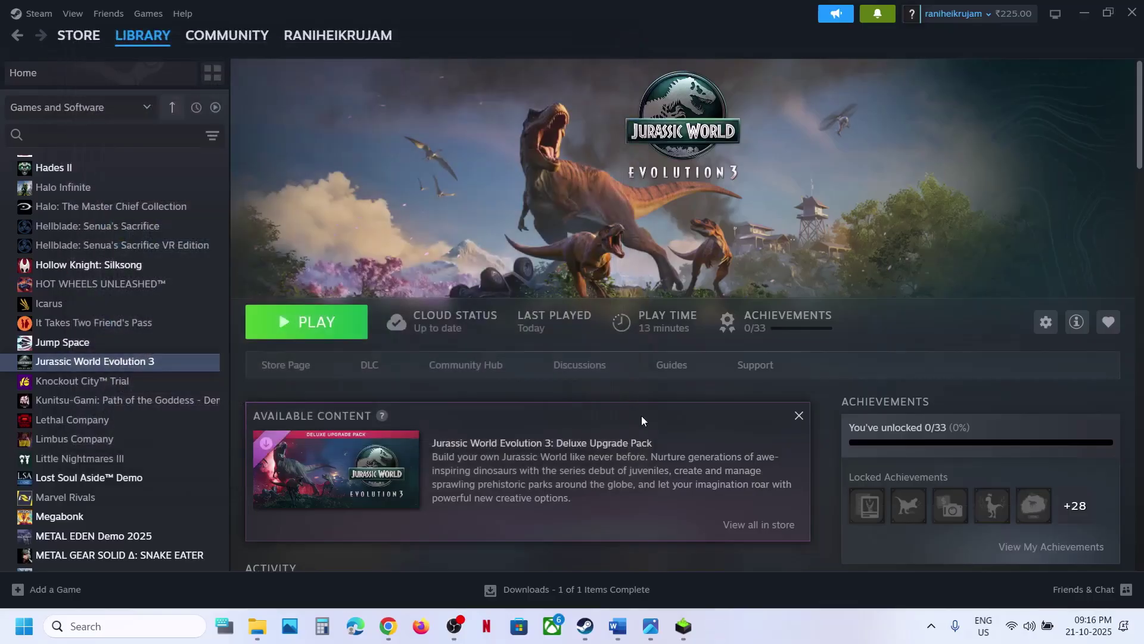
Highlight "roll back" in Step 7 of the Word document and expand the additional driver versions on NVIDIA's driver results page in Chrome
{"action": "left_click", "coordinate": [626, 633]}
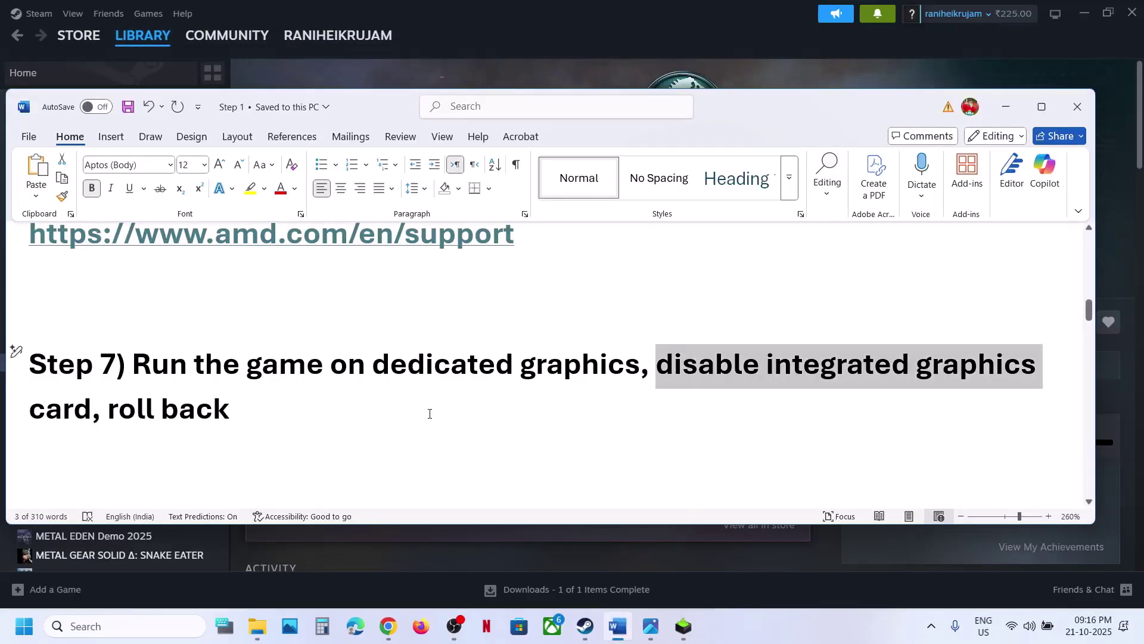
{"action": "left_click_drag", "start_coordinate": [127, 409], "coordinate": [232, 409]}
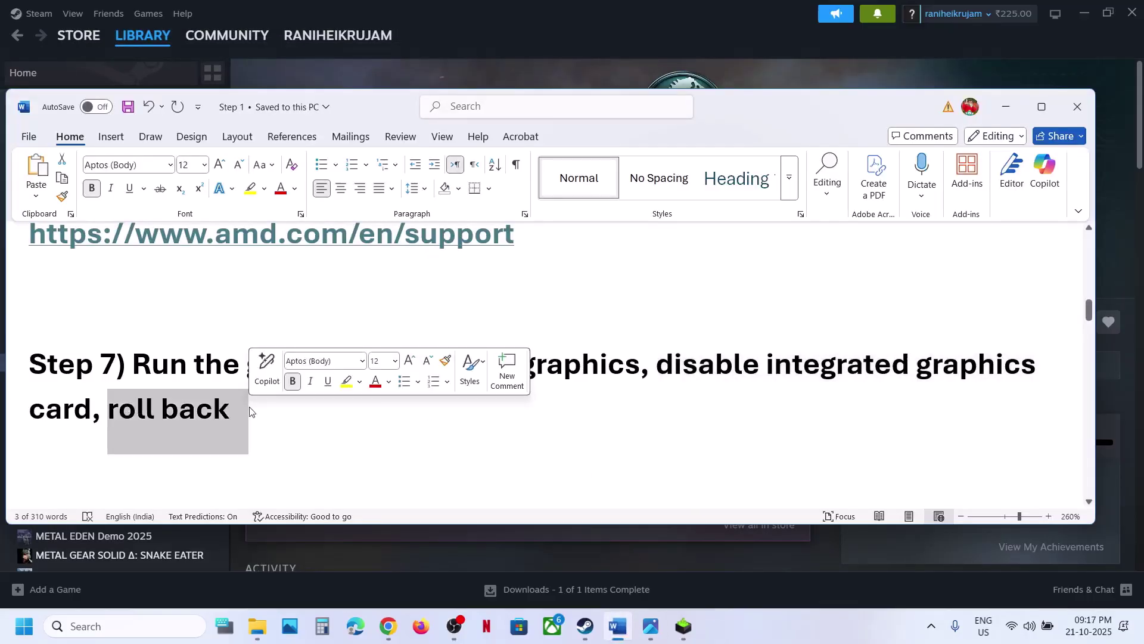
{"action": "left_click", "coordinate": [502, 77]}
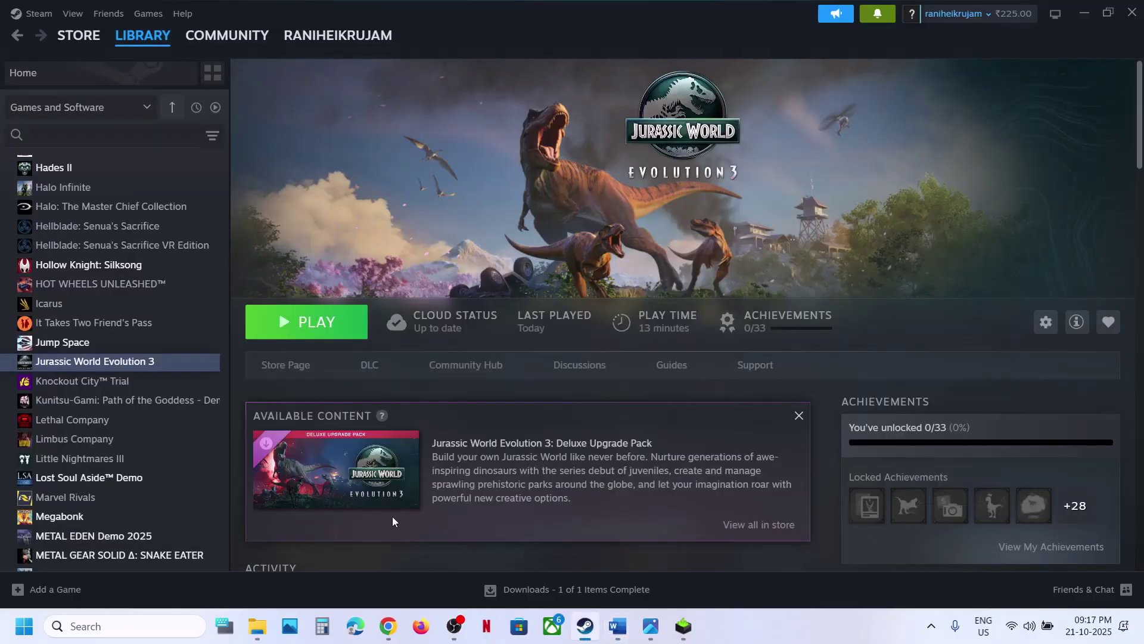
{"action": "left_click", "coordinate": [388, 624]}
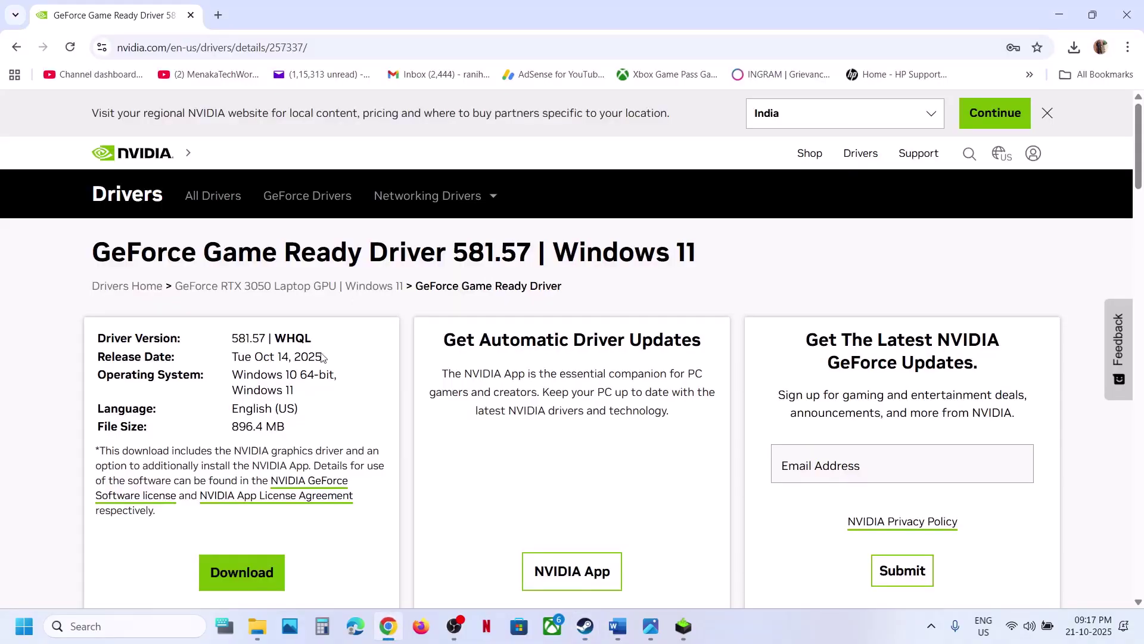
{"action": "left_click", "coordinate": [18, 53]}
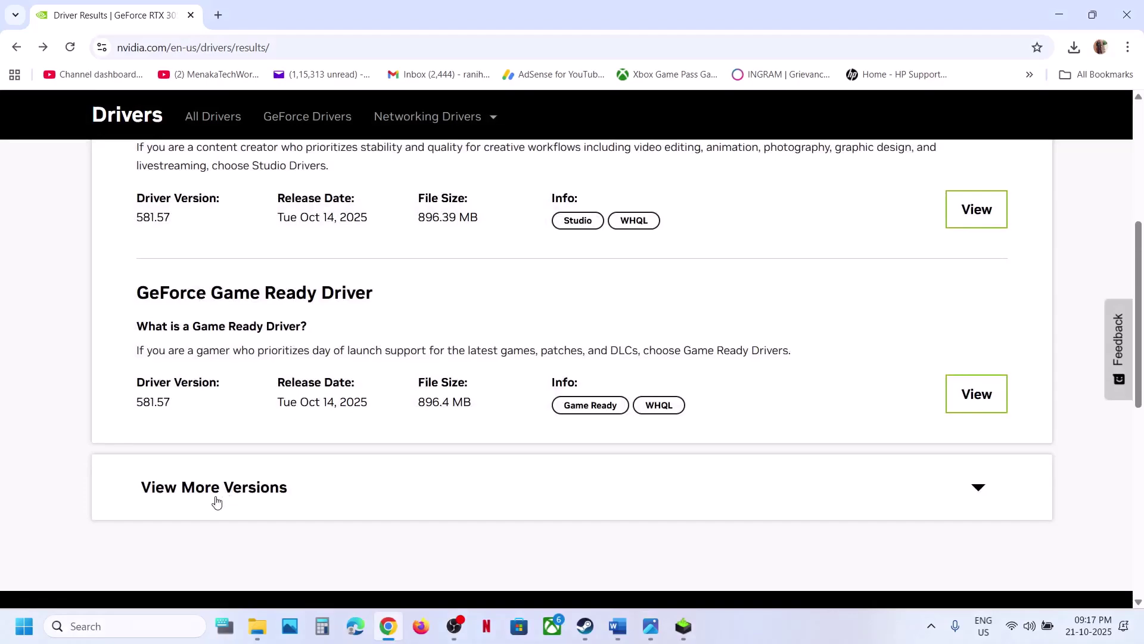
{"action": "left_click", "coordinate": [215, 498]}
Highlight the older GeForce Game Ready Driver versions 581.29 and 581.15 in the expanded driver list
{"action": "scroll", "coordinate": [217, 498], "scroll_direction": "down", "scroll_amount": 5}
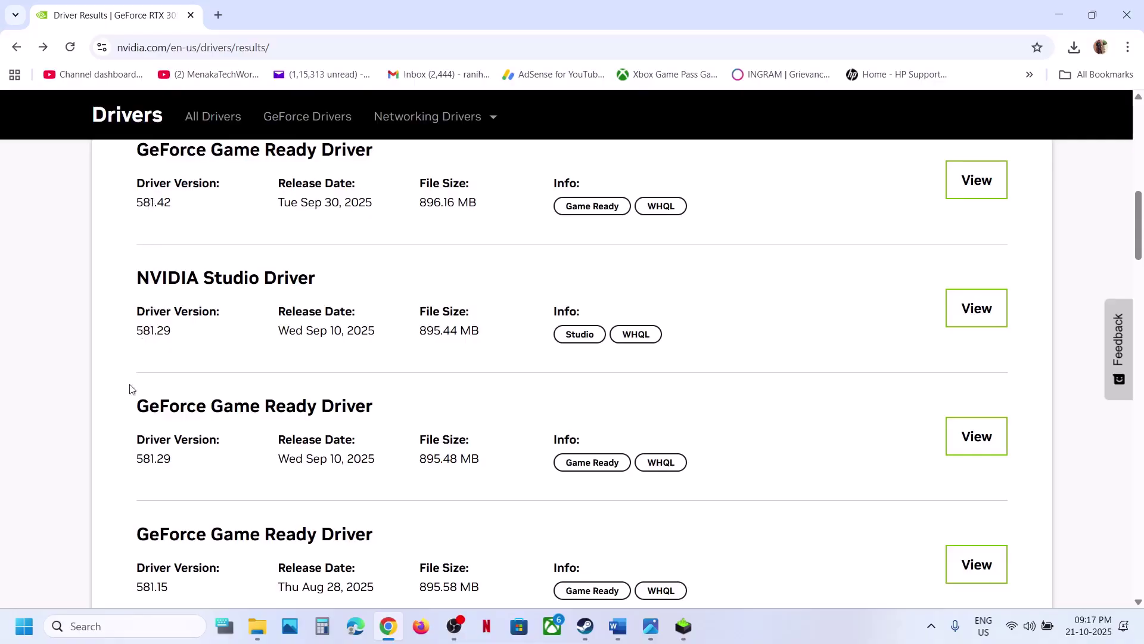
{"action": "left_click_drag", "start_coordinate": [147, 458], "coordinate": [179, 463]}
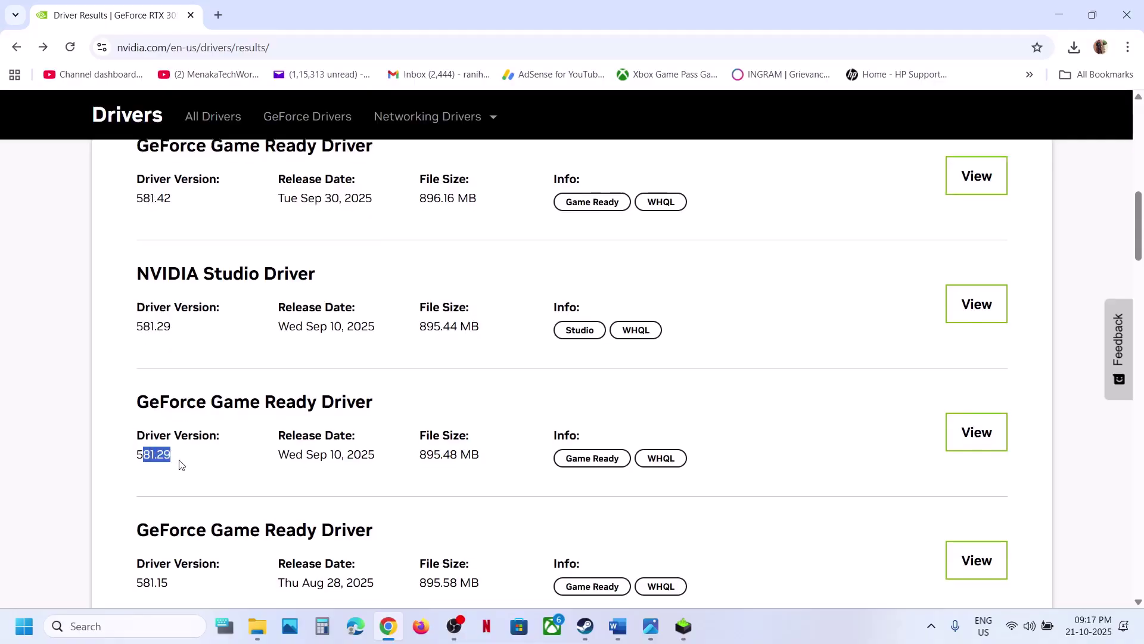
{"action": "scroll", "coordinate": [180, 459], "scroll_direction": "down", "scroll_amount": 1}
{"action": "scroll", "coordinate": [263, 409], "scroll_direction": "down", "scroll_amount": 1}
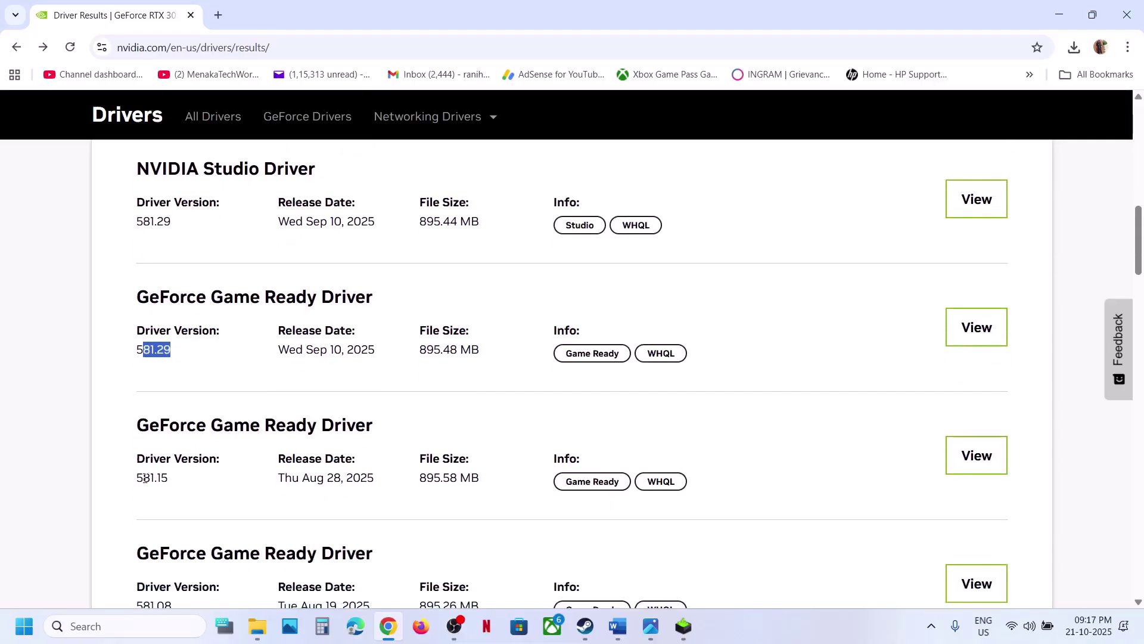
{"action": "left_click_drag", "start_coordinate": [136, 478], "coordinate": [186, 483]}
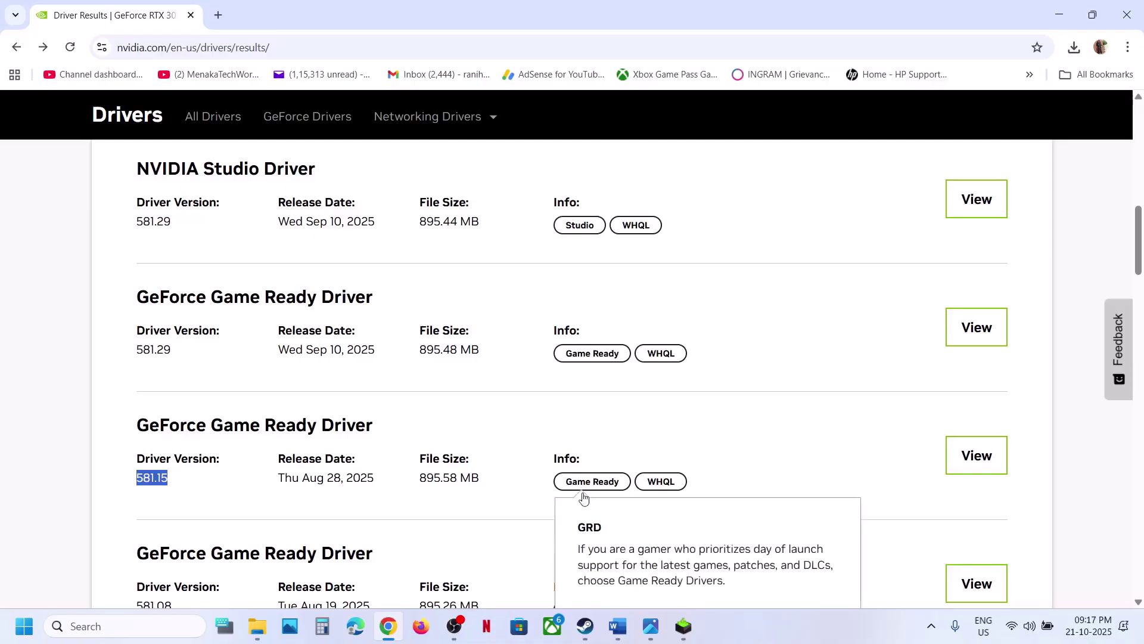
Bring up the NVIDIA Installer's custom installation options and show the Windows Restart option without restarting
{"action": "left_click", "coordinate": [683, 628]}
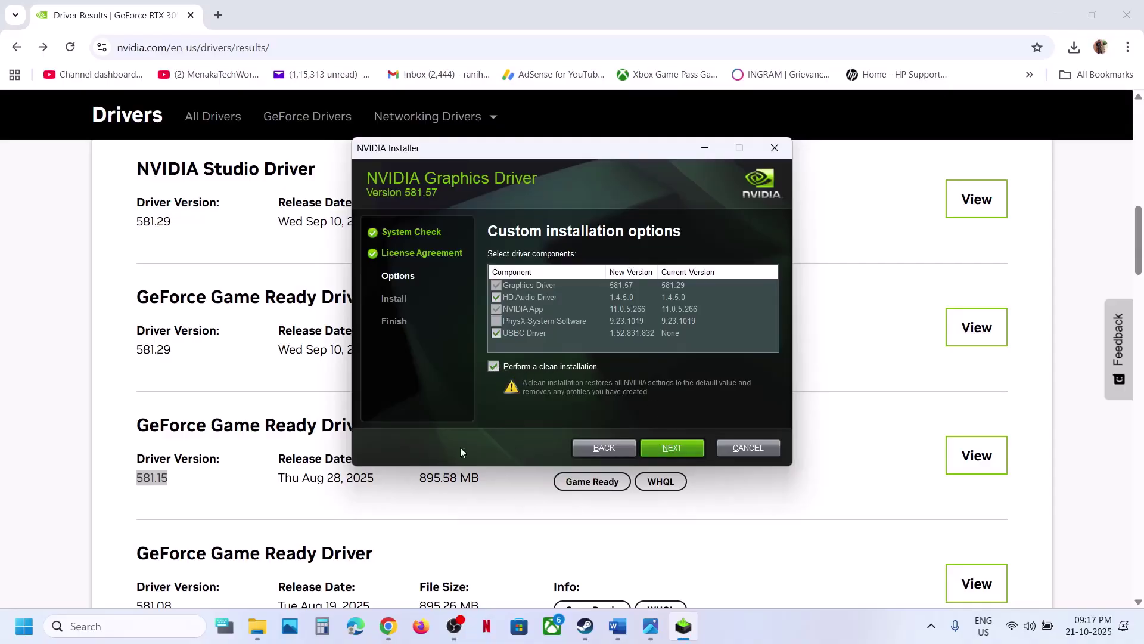
{"action": "left_click", "coordinate": [298, 525]}
{"action": "key", "text": "super"}
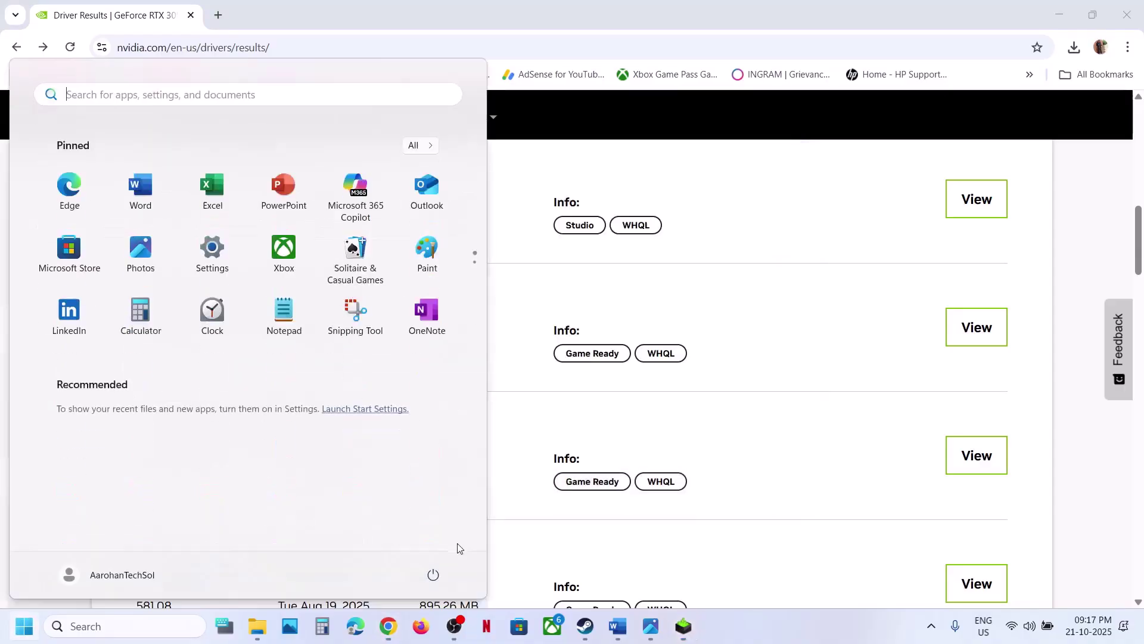
{"action": "left_click", "coordinate": [443, 571]}
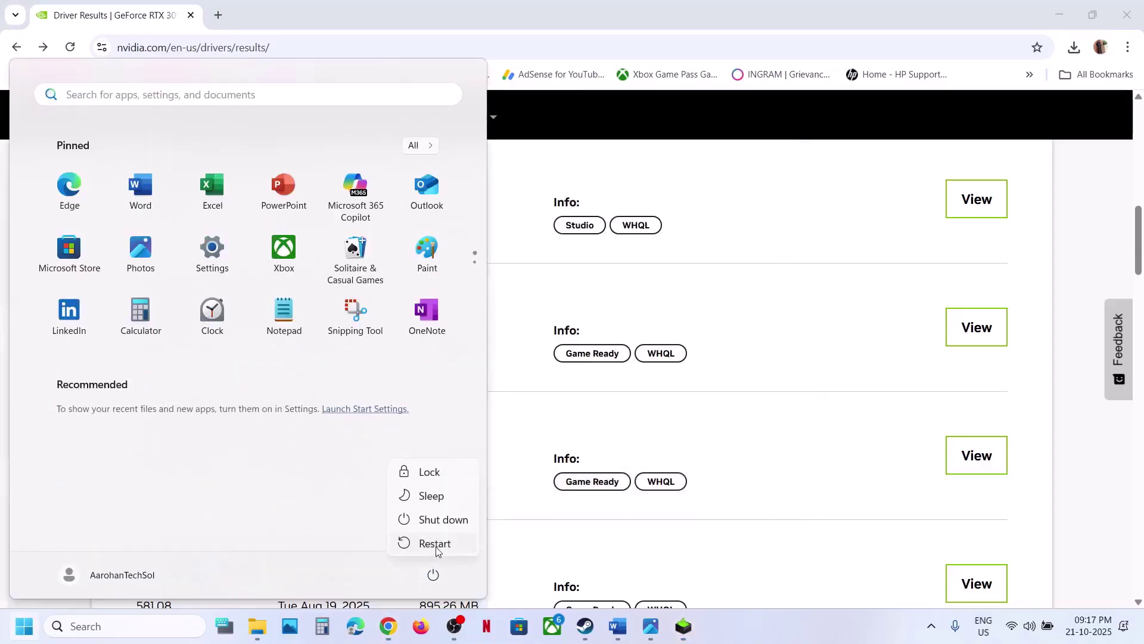
Highlight "Verify the game files" in Step 8 of the Word document and switch to Steam
{"action": "left_click", "coordinate": [619, 626]}
{"action": "scroll", "coordinate": [356, 422], "scroll_direction": "down", "scroll_amount": 3}
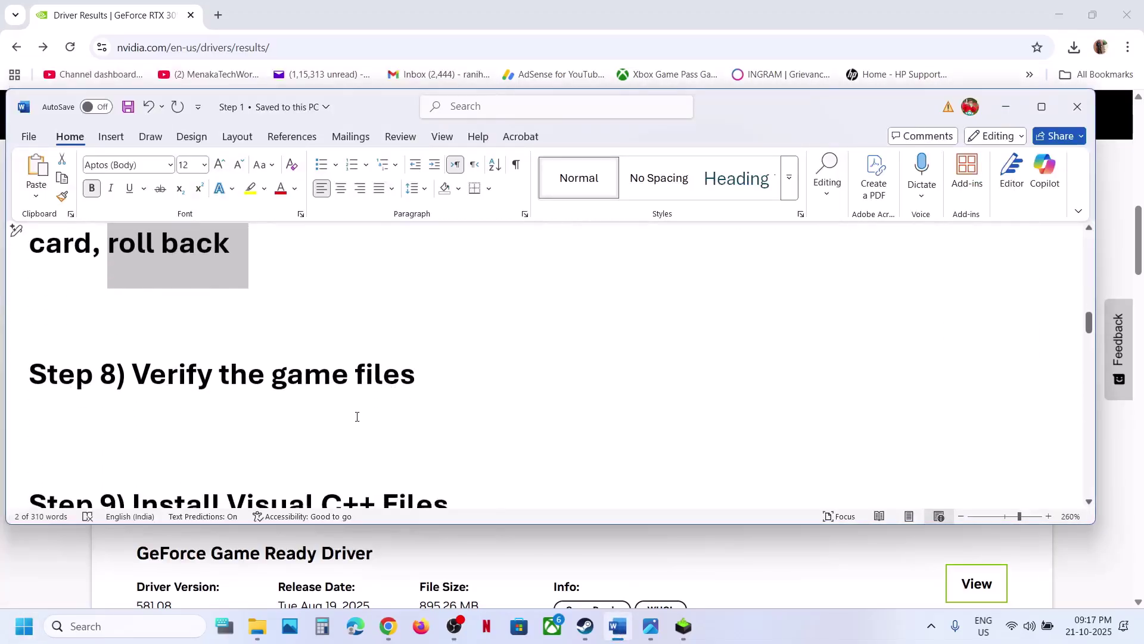
{"action": "left_click_drag", "start_coordinate": [159, 373], "coordinate": [411, 374]}
{"action": "key", "text": "alt+Tab"}
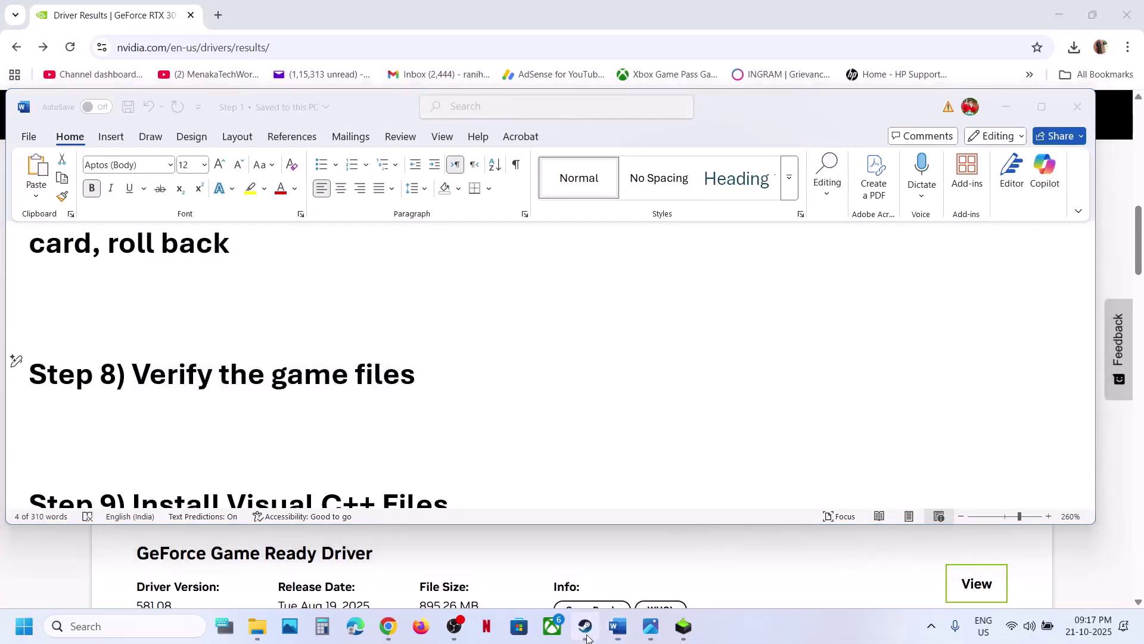
View the Verify integrity of game files option in Jurassic World Evolution 3's Installed Files properties, and close the properties
{"action": "right_click", "coordinate": [139, 374]}
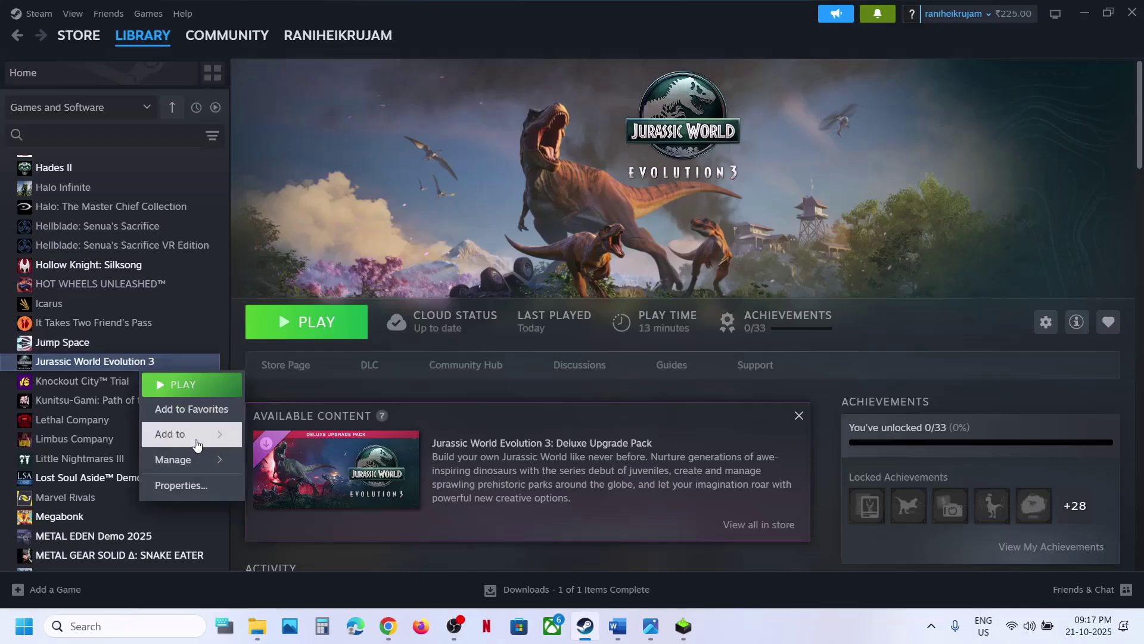
{"action": "left_click", "coordinate": [192, 482]}
{"action": "left_click", "coordinate": [293, 227]}
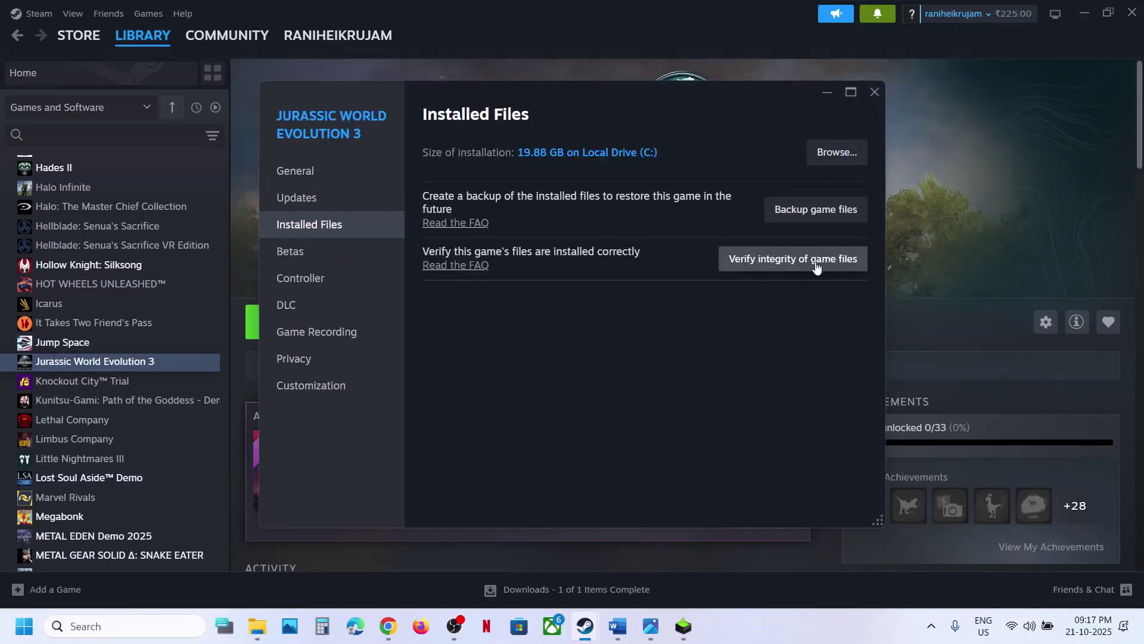
{"action": "left_click", "coordinate": [876, 91]}
Open the Visual C++ download link from the Word document's Step 9 and find the latest supported redistributable version table
{"action": "left_click", "coordinate": [627, 624]}
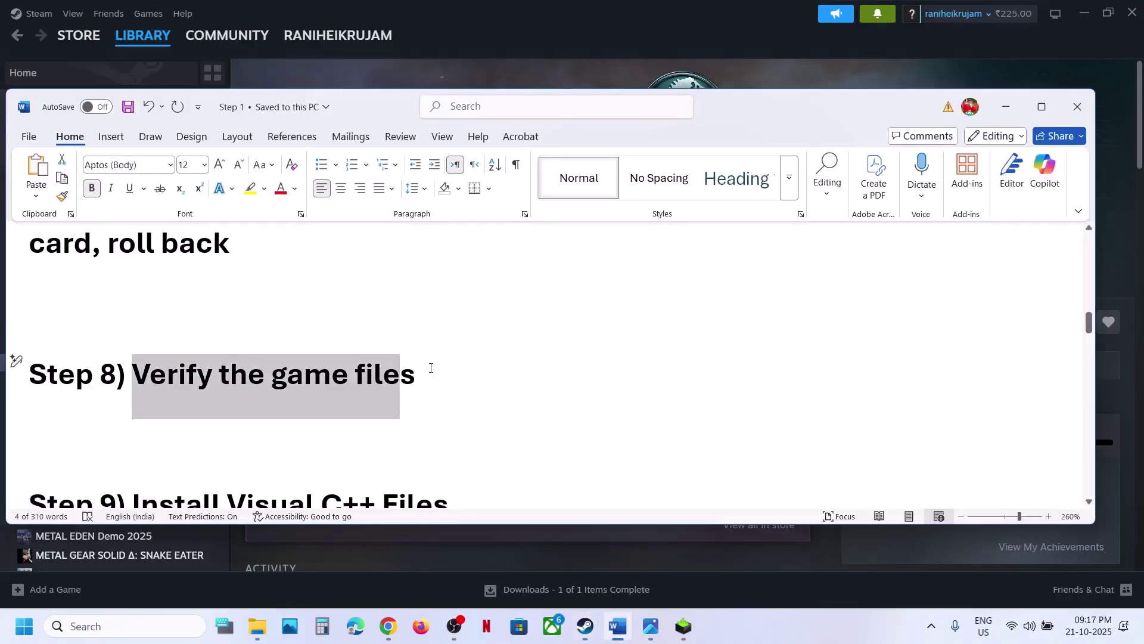
{"action": "scroll", "coordinate": [431, 368], "scroll_direction": "down", "scroll_amount": 5}
{"action": "left_click", "coordinate": [320, 394], "text": "ctrl"}
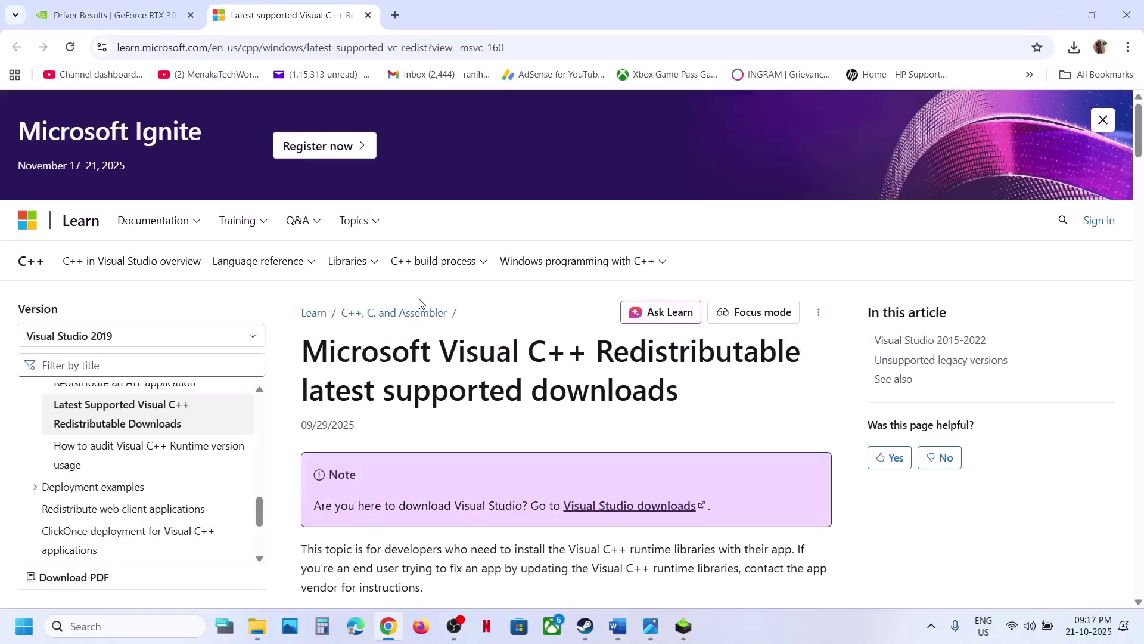
{"action": "scroll", "coordinate": [575, 398], "scroll_direction": "down", "scroll_amount": 12}
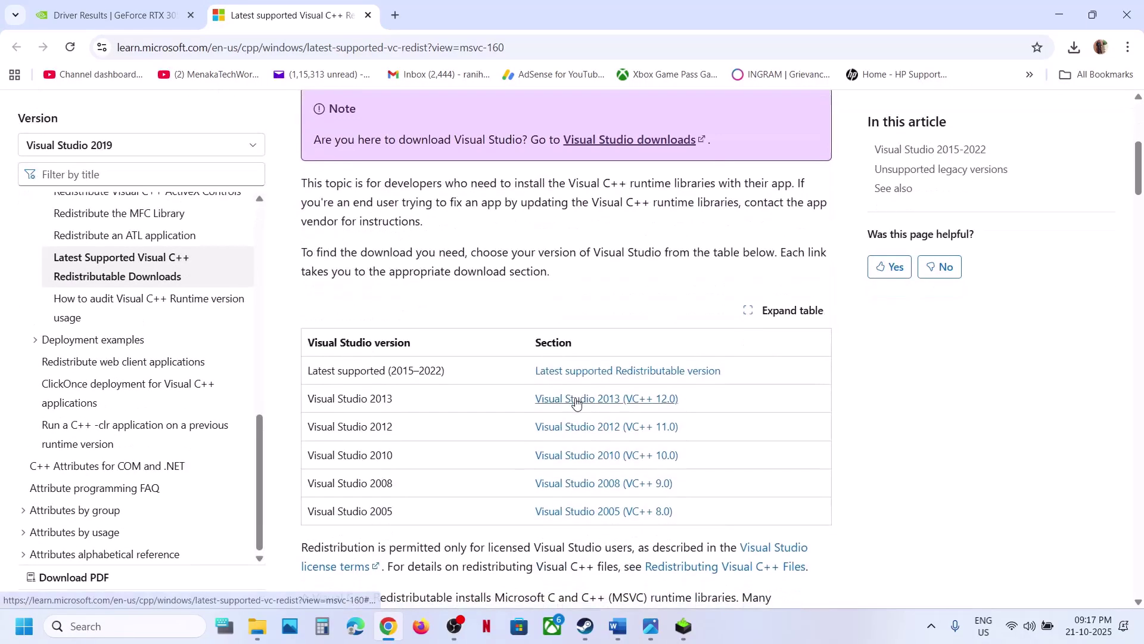
{"action": "scroll", "coordinate": [576, 398], "scroll_direction": "down", "scroll_amount": 2}
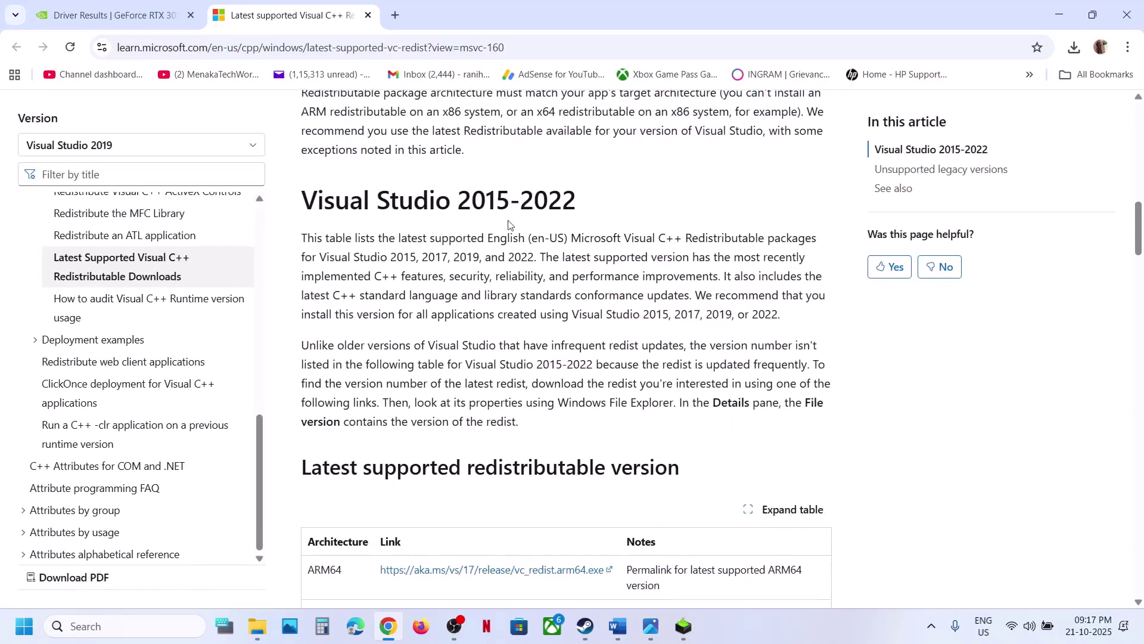
{"action": "scroll", "coordinate": [489, 492], "scroll_direction": "down", "scroll_amount": 4}
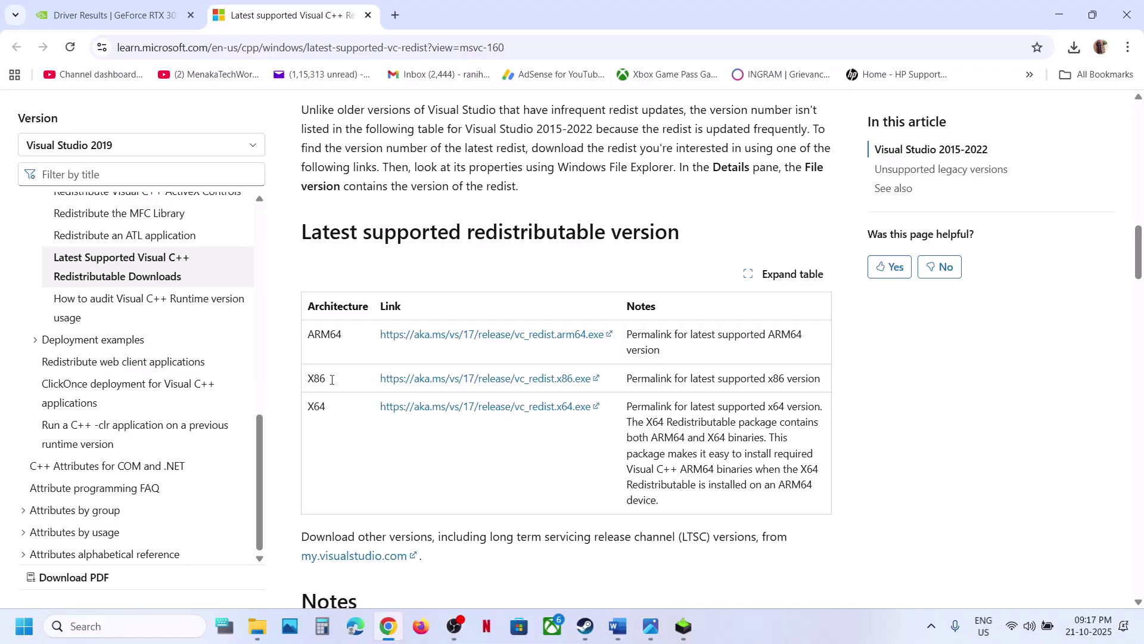
Download the X86 redistributable from the table and start installing Microsoft Visual C++ 2015-2022 Redistributable (x86)
{"action": "left_click_drag", "start_coordinate": [332, 379], "coordinate": [611, 425]}
{"action": "left_click", "coordinate": [467, 439]}
{"action": "left_click", "coordinate": [434, 384]}
{"action": "left_click", "coordinate": [589, 394]}
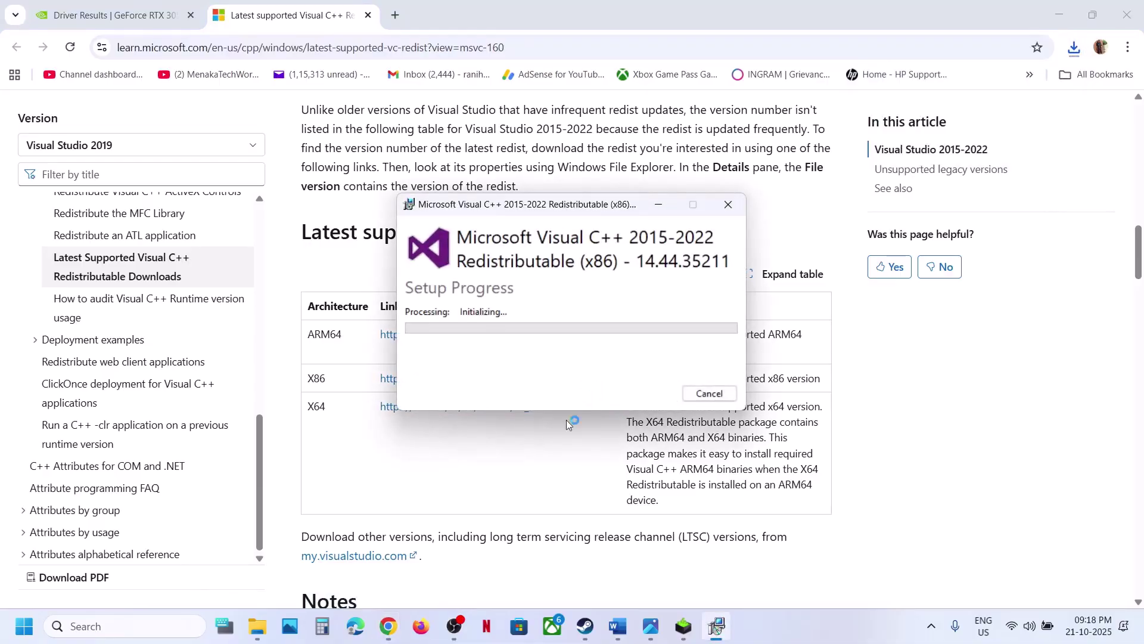
{"action": "left_click", "coordinate": [496, 424]}
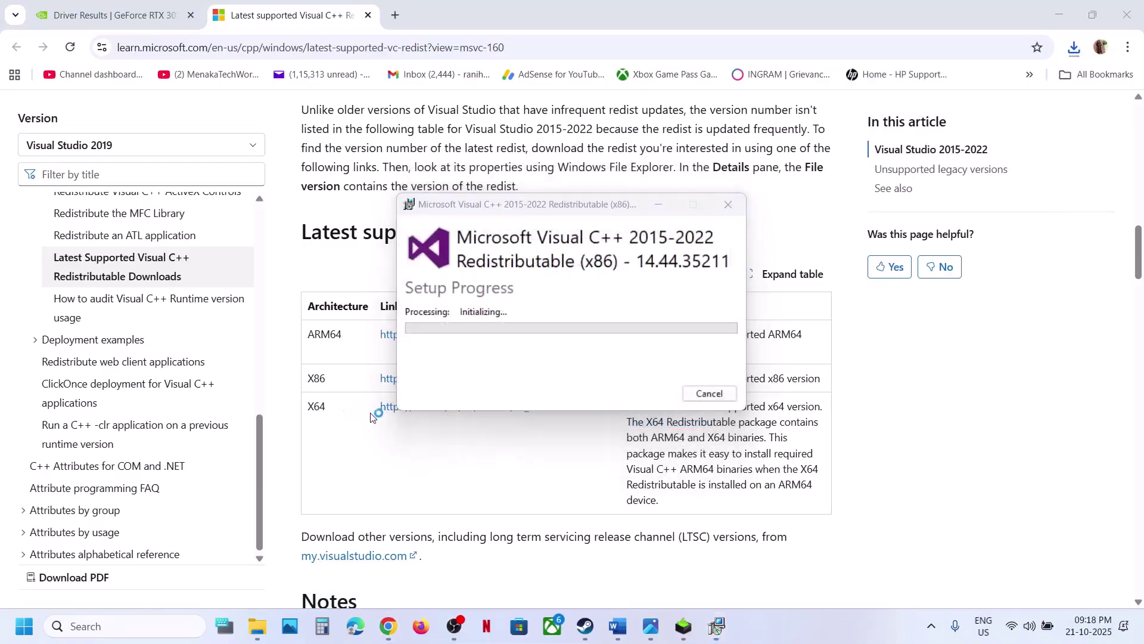
Run the downloaded VC_redist.x64 (2).exe and start installing Microsoft Visual C++ 2015-2022 Redistributable (x64)
{"action": "left_click", "coordinate": [356, 414]}
{"action": "left_click_drag", "start_coordinate": [357, 413], "coordinate": [434, 416]}
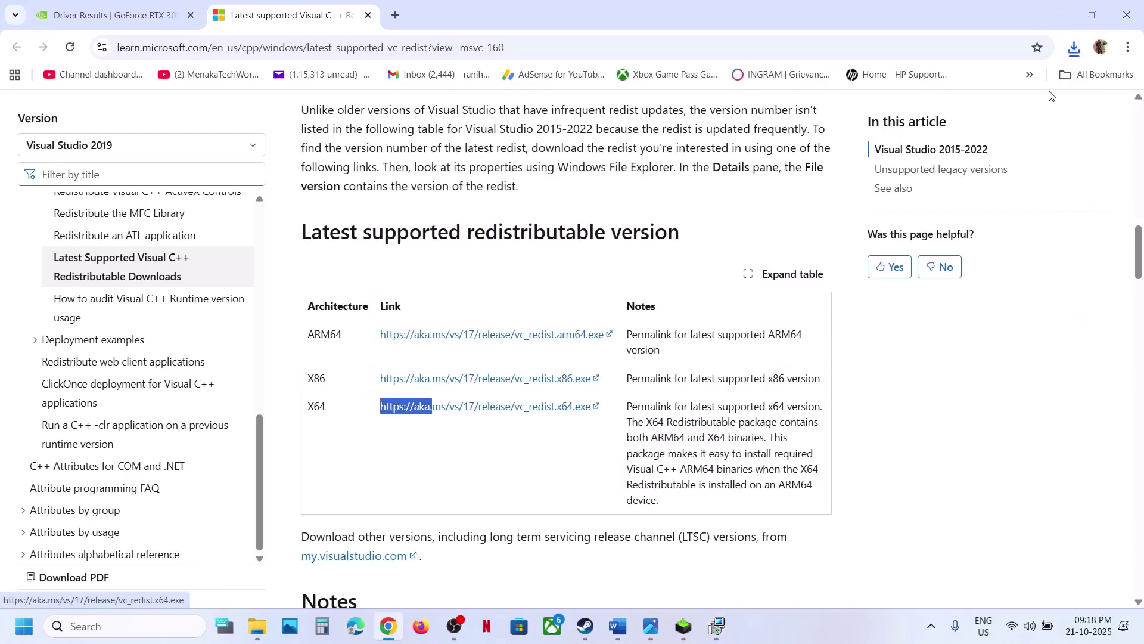
{"action": "left_click", "coordinate": [1075, 47]}
{"action": "left_click", "coordinate": [955, 116]}
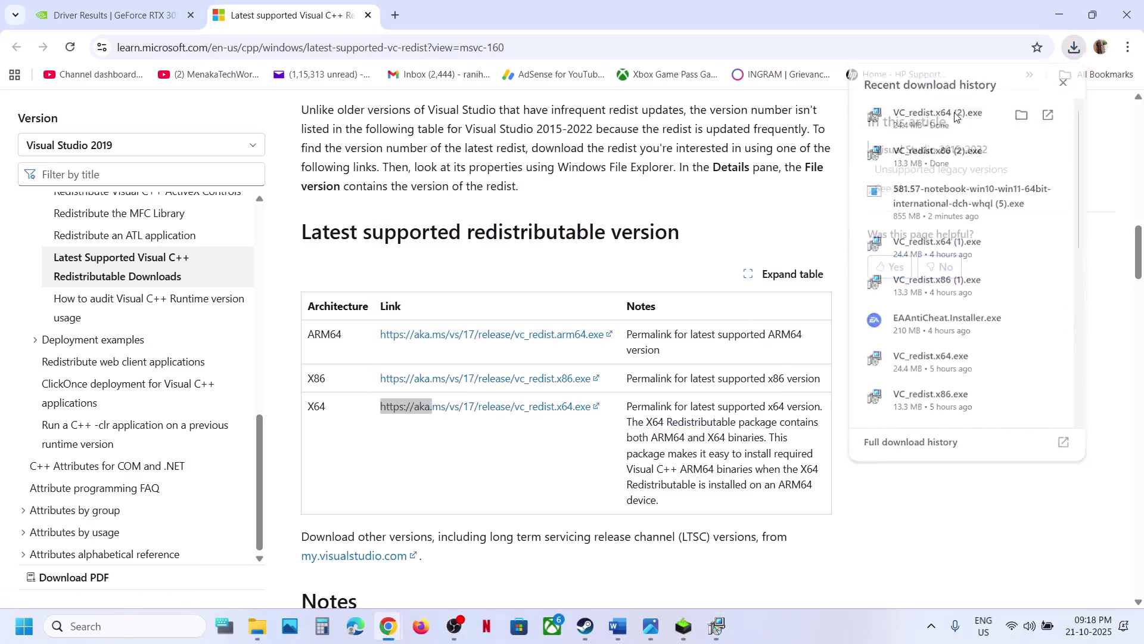
{"action": "left_click", "coordinate": [586, 394]}
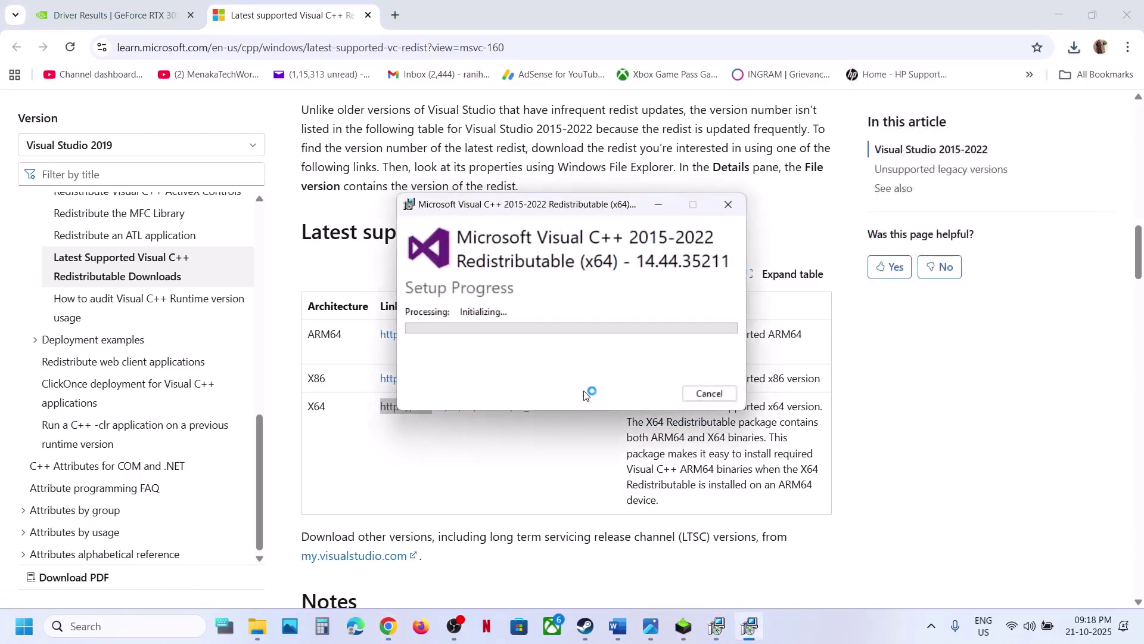
Move the x86 redistributable setup window beside the x64 one to view both installations, and return to the download page
{"action": "left_click", "coordinate": [511, 428]}
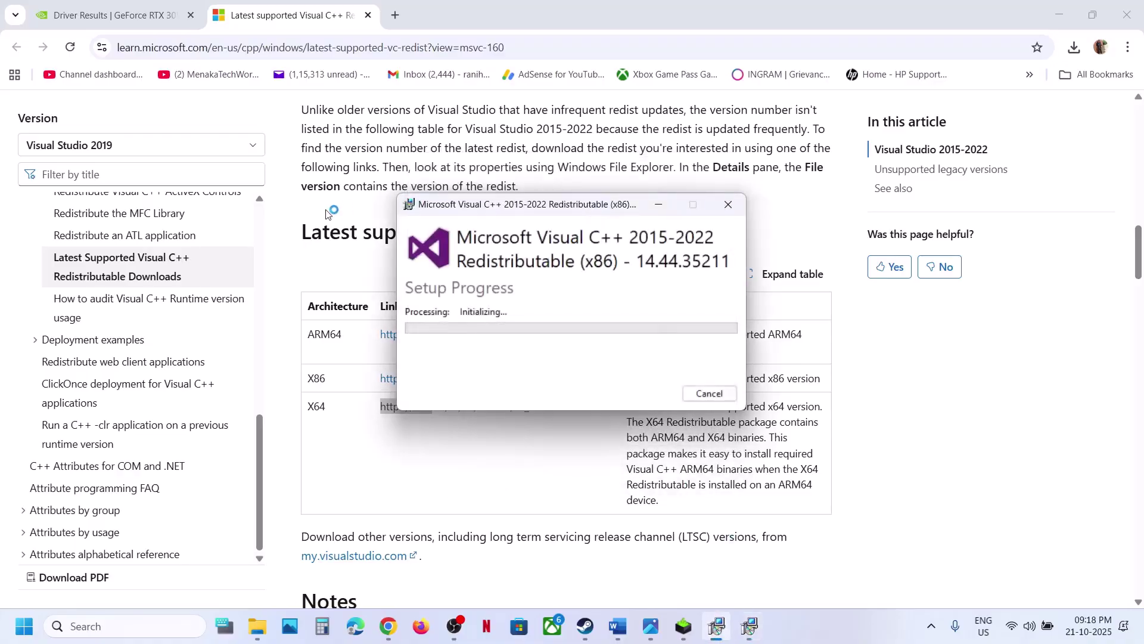
{"action": "left_click_drag", "start_coordinate": [489, 213], "coordinate": [312, 216]}
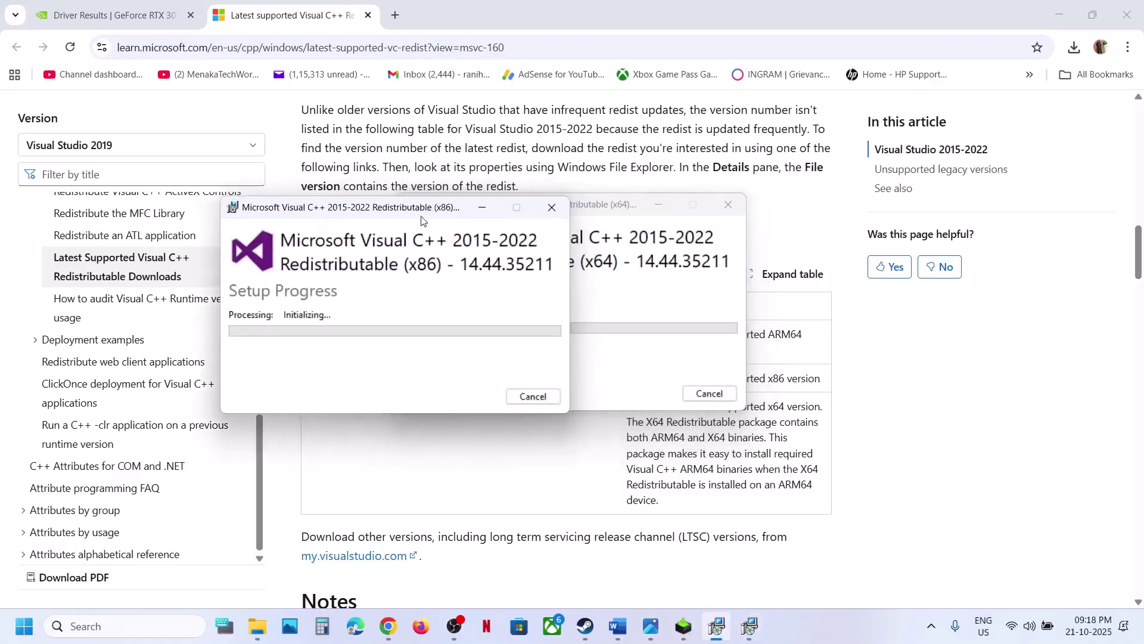
{"action": "left_click_drag", "start_coordinate": [422, 220], "coordinate": [272, 209]}
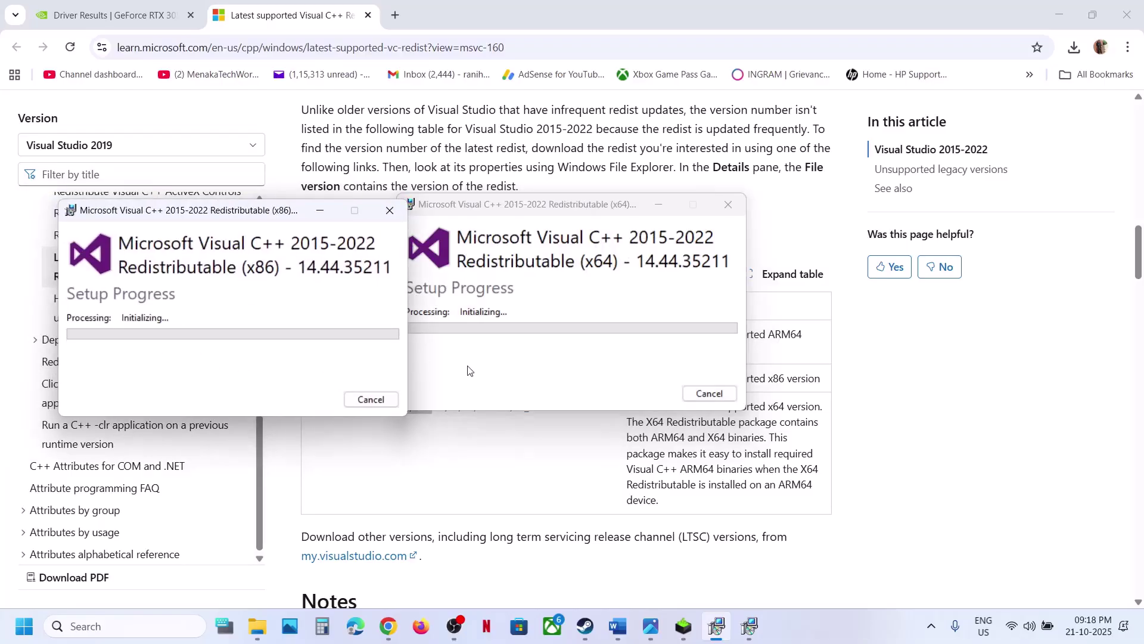
{"action": "left_click", "coordinate": [343, 490]}
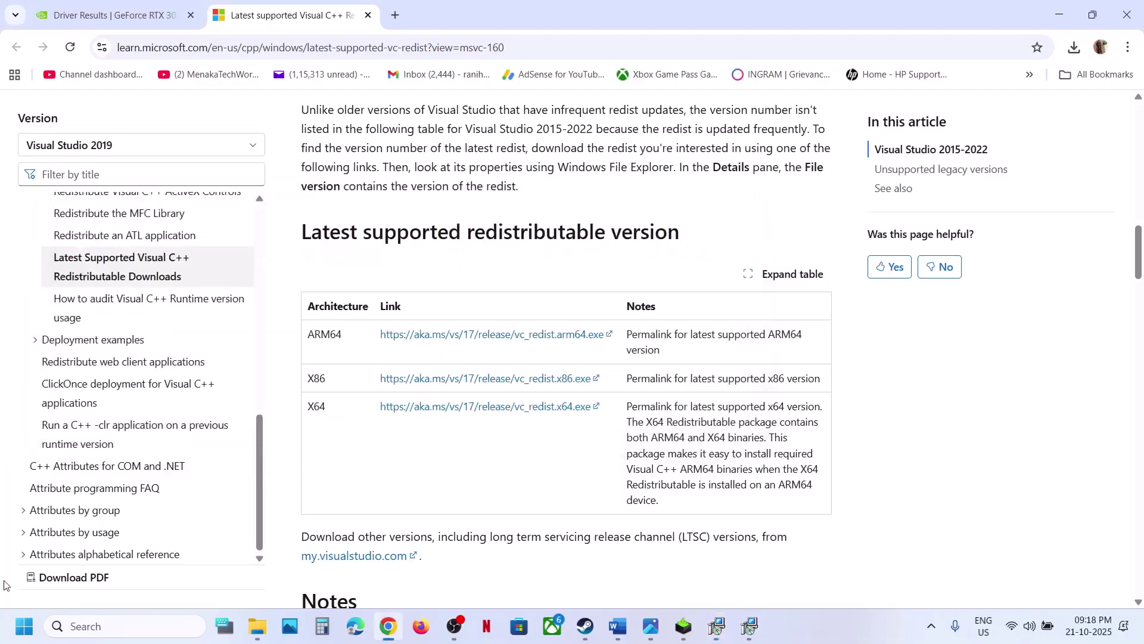
Show the Restart option among the Windows power options, and switch to Steam without restarting
{"action": "left_click", "coordinate": [18, 639]}
{"action": "left_click", "coordinate": [433, 574]}
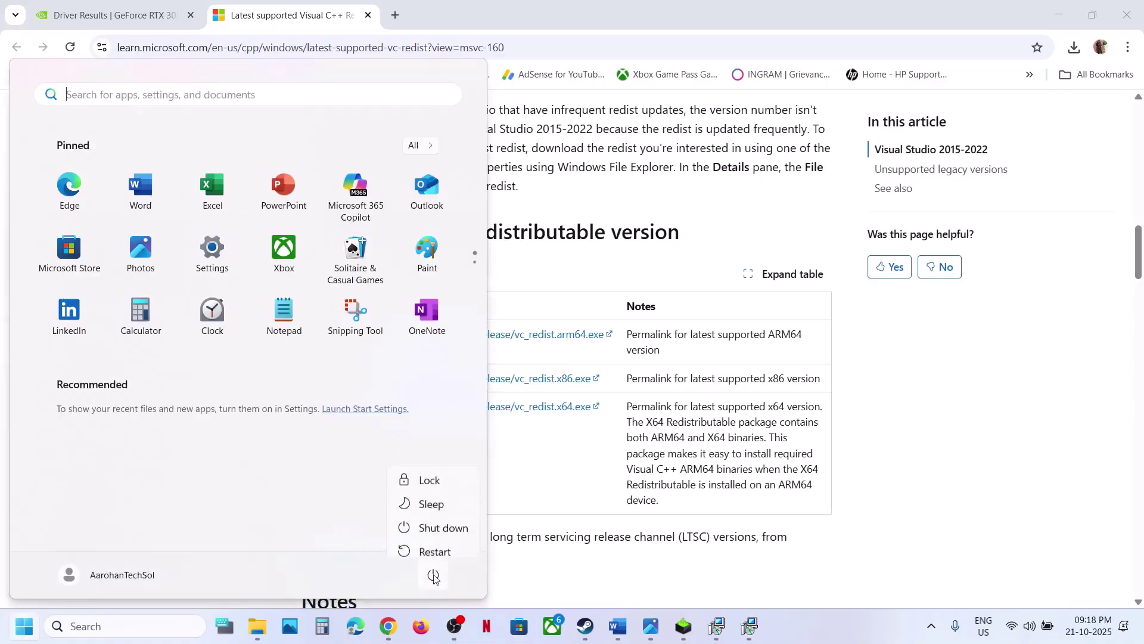
{"action": "left_click", "coordinate": [590, 637]}
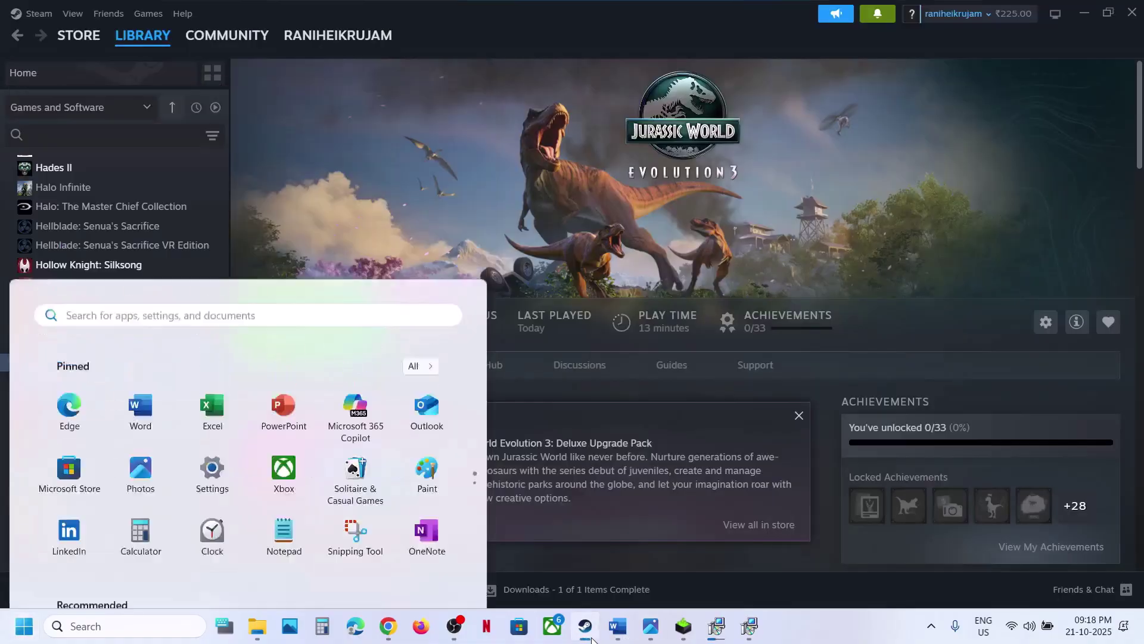
Switch to the Word document and go to Step 10 about Steam Overlay and overlay apps
{"action": "left_click", "coordinate": [592, 639]}
{"action": "left_click", "coordinate": [586, 626]}
{"action": "left_click", "coordinate": [618, 626]}
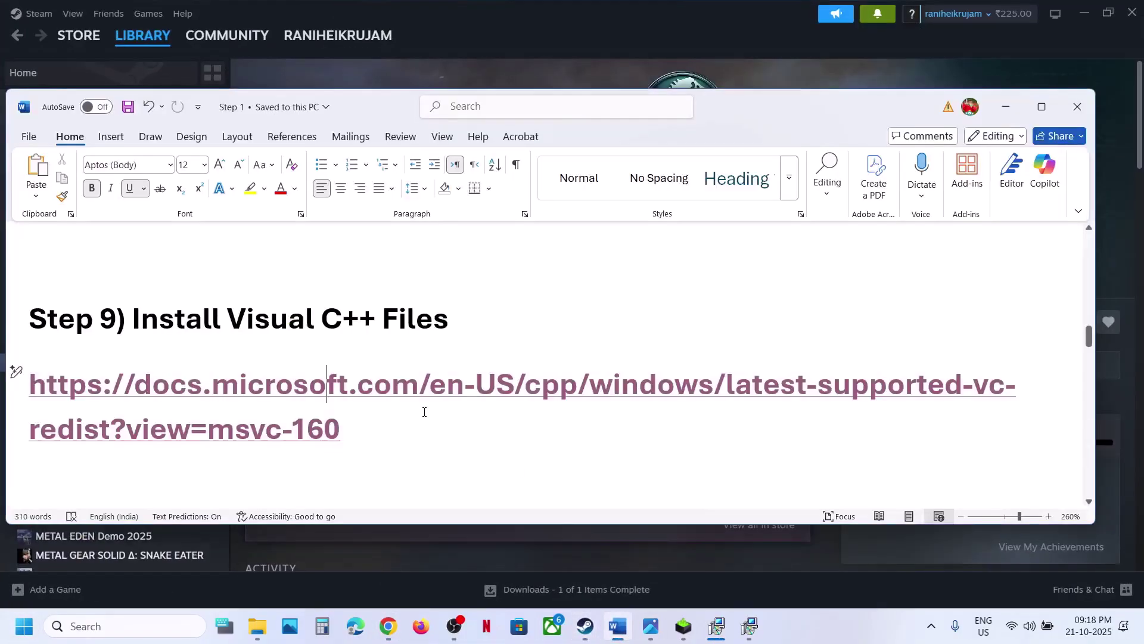
{"action": "scroll", "coordinate": [424, 411], "scroll_direction": "down", "scroll_amount": 3}
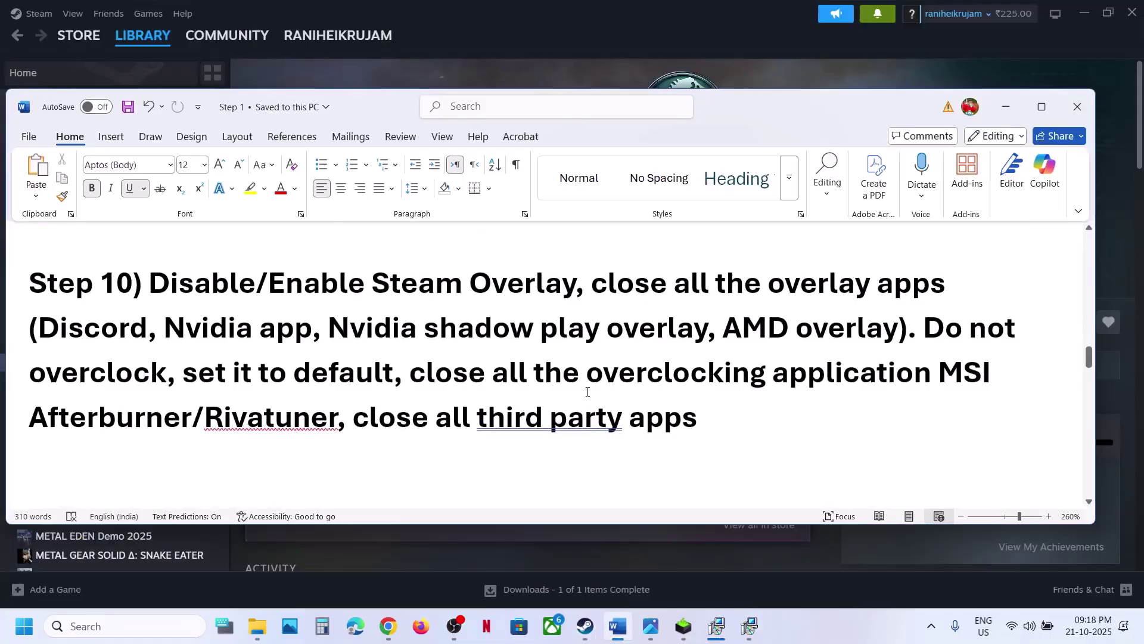
In Steam, turn off Enable the Steam Overlay while in-game for Jurassic World Evolution 3, and close its properties
{"action": "left_click", "coordinate": [593, 615]}
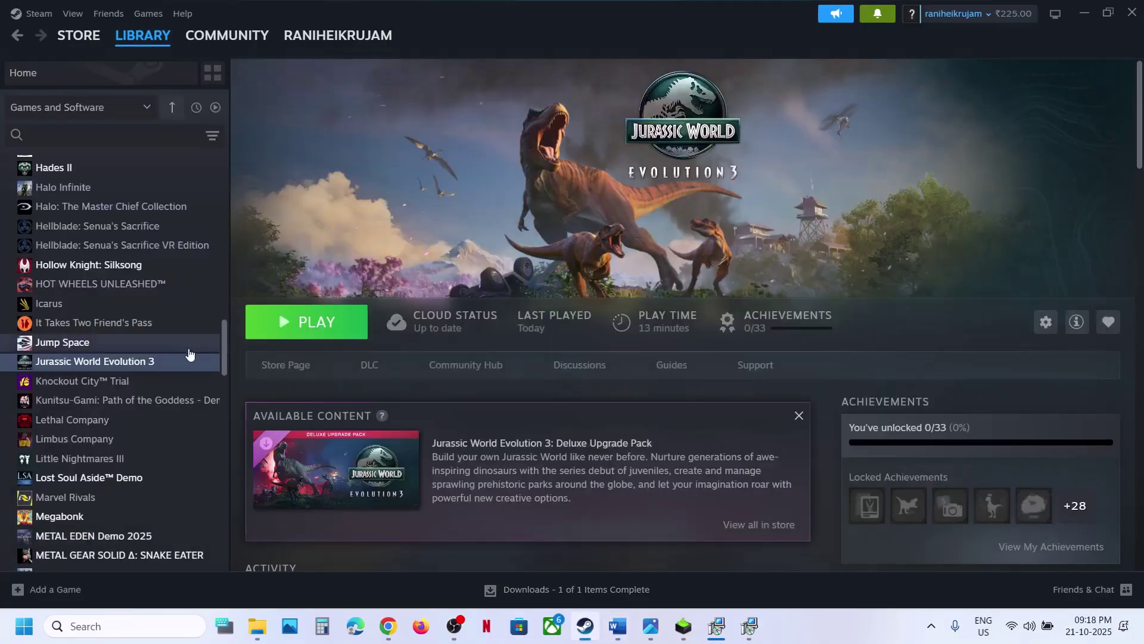
{"action": "right_click", "coordinate": [158, 365]}
{"action": "left_click", "coordinate": [191, 475]}
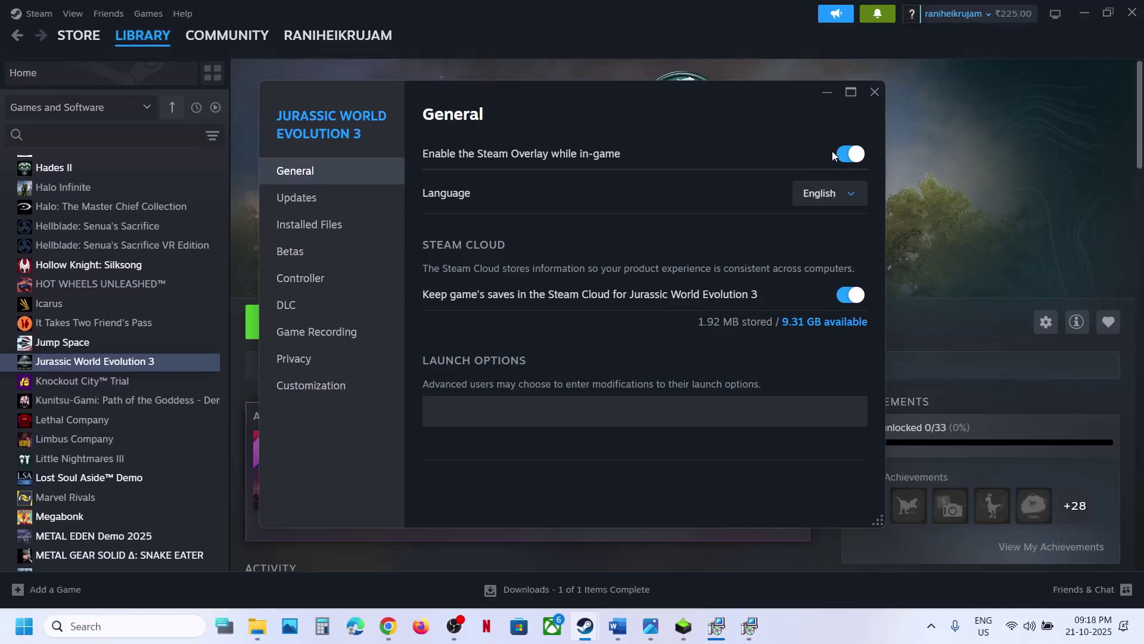
{"action": "left_click", "coordinate": [834, 153]}
{"action": "left_click", "coordinate": [854, 155]}
{"action": "left_click", "coordinate": [842, 155]}
{"action": "left_click", "coordinate": [875, 91]}
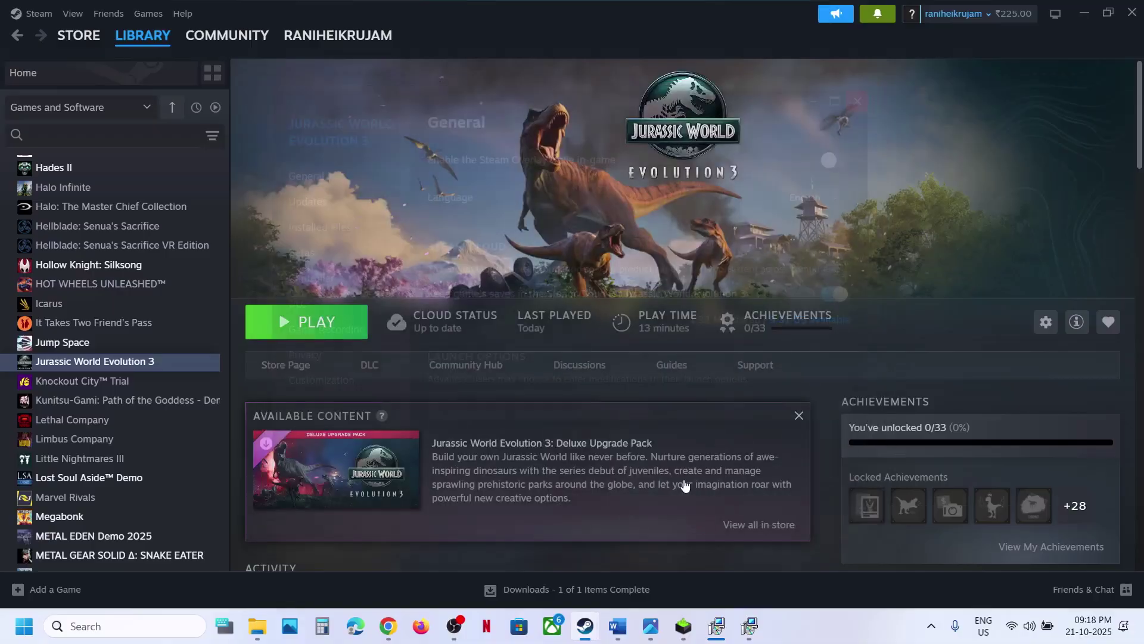
Review the Word document's Step 10, highlighting its advice on overlay apps, overclocking, MSI Afterburner/Rivatuner and third party apps
{"action": "left_click", "coordinate": [619, 626]}
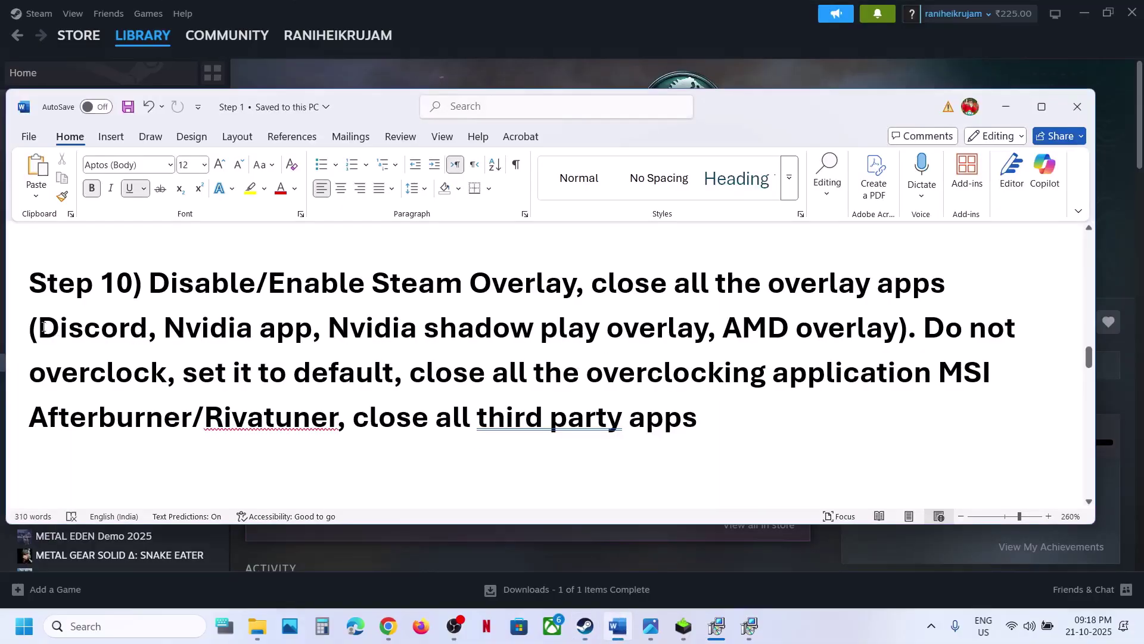
{"action": "left_click_drag", "start_coordinate": [43, 327], "coordinate": [147, 327]}
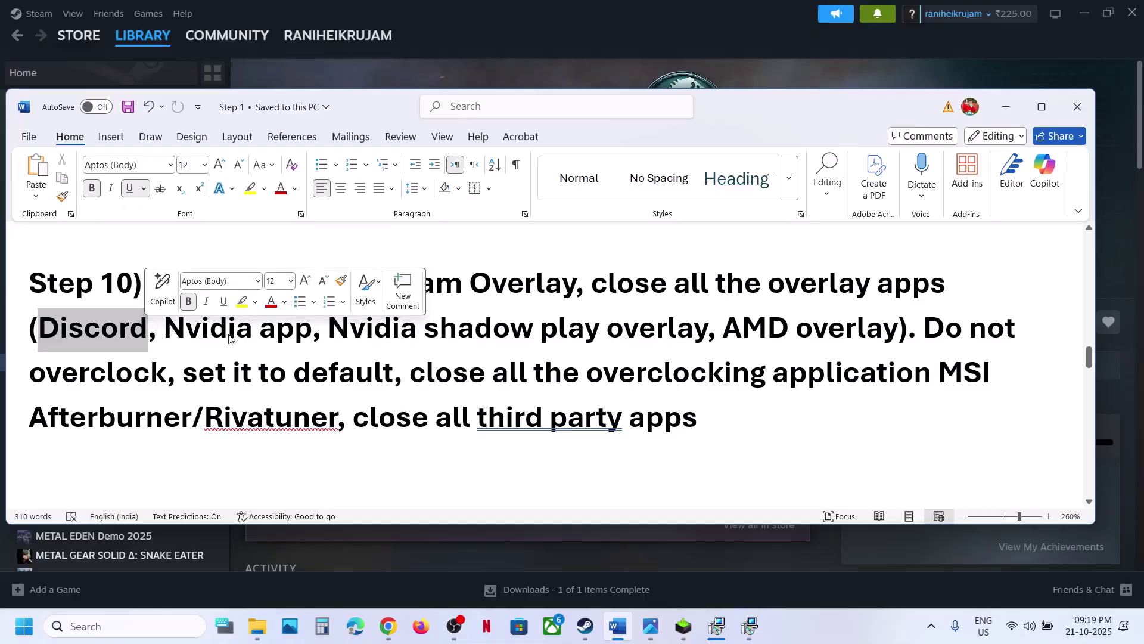
{"action": "left_click", "coordinate": [362, 341]}
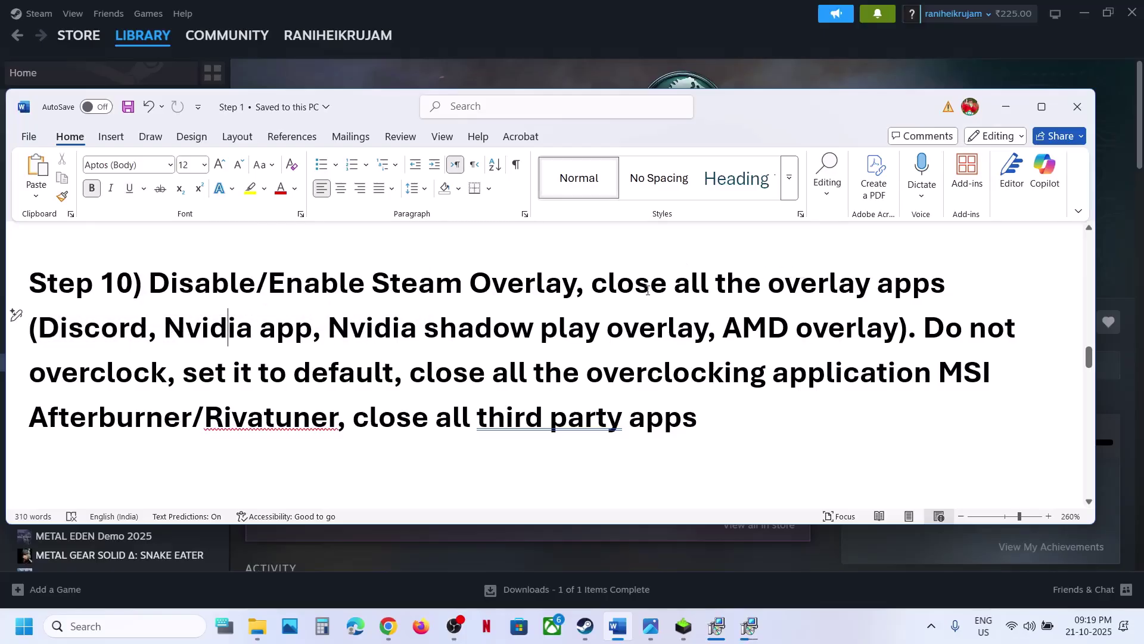
{"action": "left_click_drag", "start_coordinate": [582, 283], "coordinate": [894, 290]}
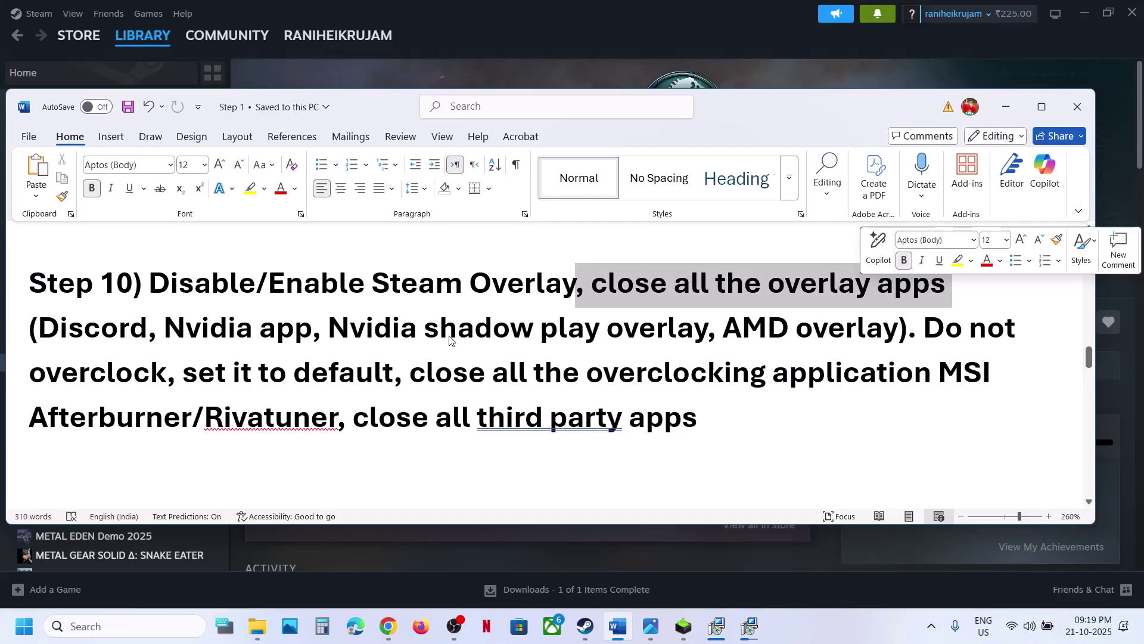
{"action": "left_click_drag", "start_coordinate": [900, 329], "coordinate": [375, 382]}
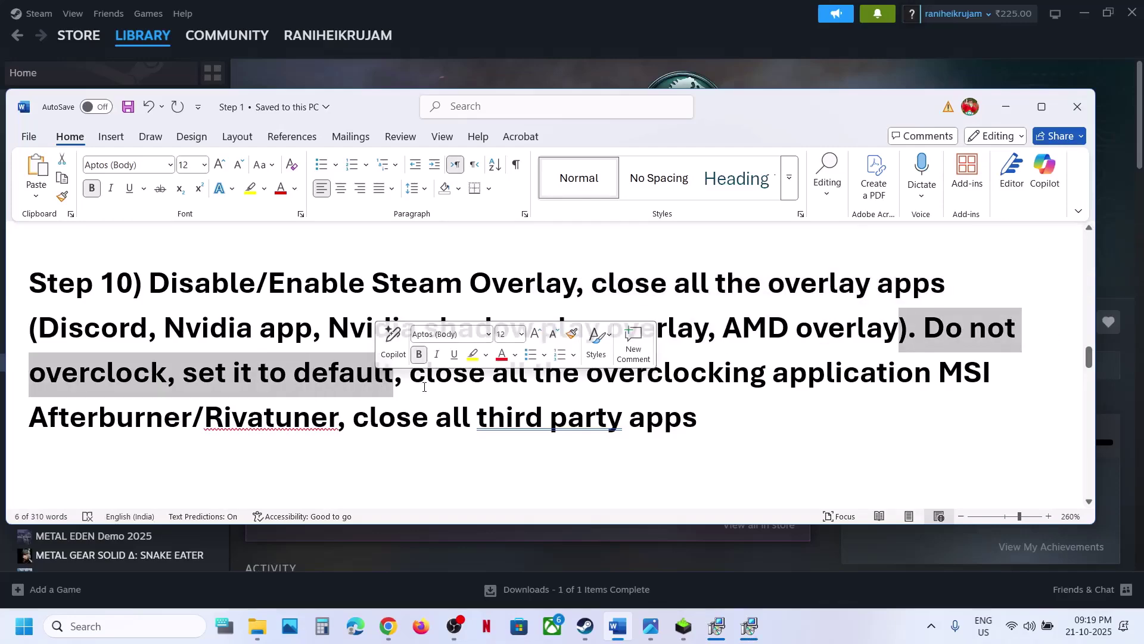
{"action": "left_click_drag", "start_coordinate": [477, 385], "coordinate": [821, 377]}
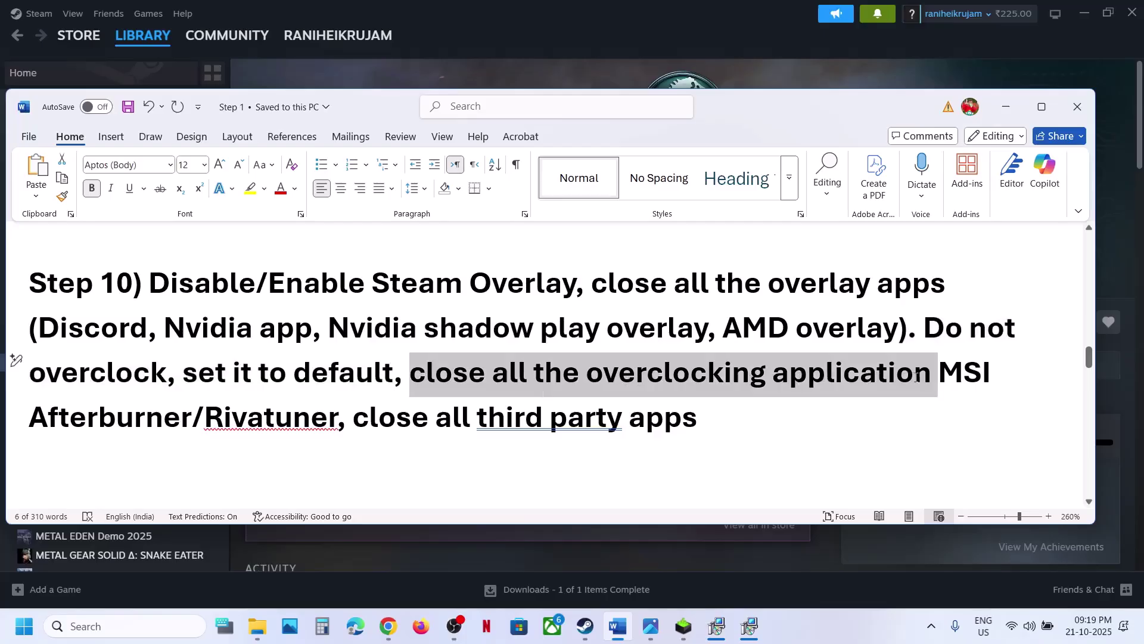
{"action": "left_click_drag", "start_coordinate": [916, 377], "coordinate": [327, 408]}
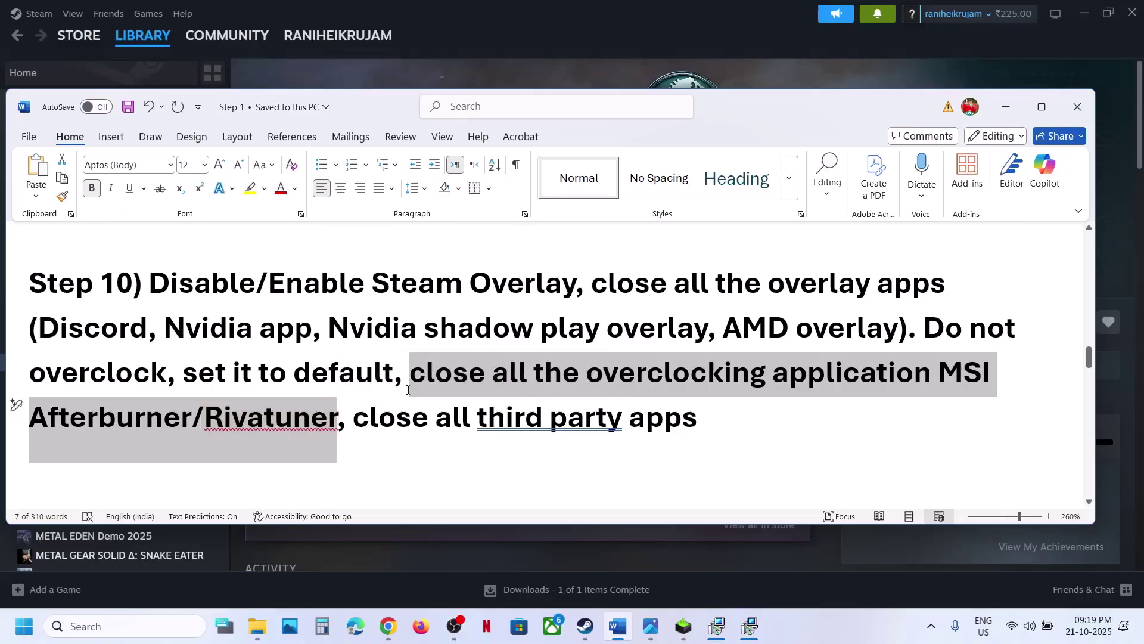
{"action": "left_click_drag", "start_coordinate": [373, 425], "coordinate": [698, 427]}
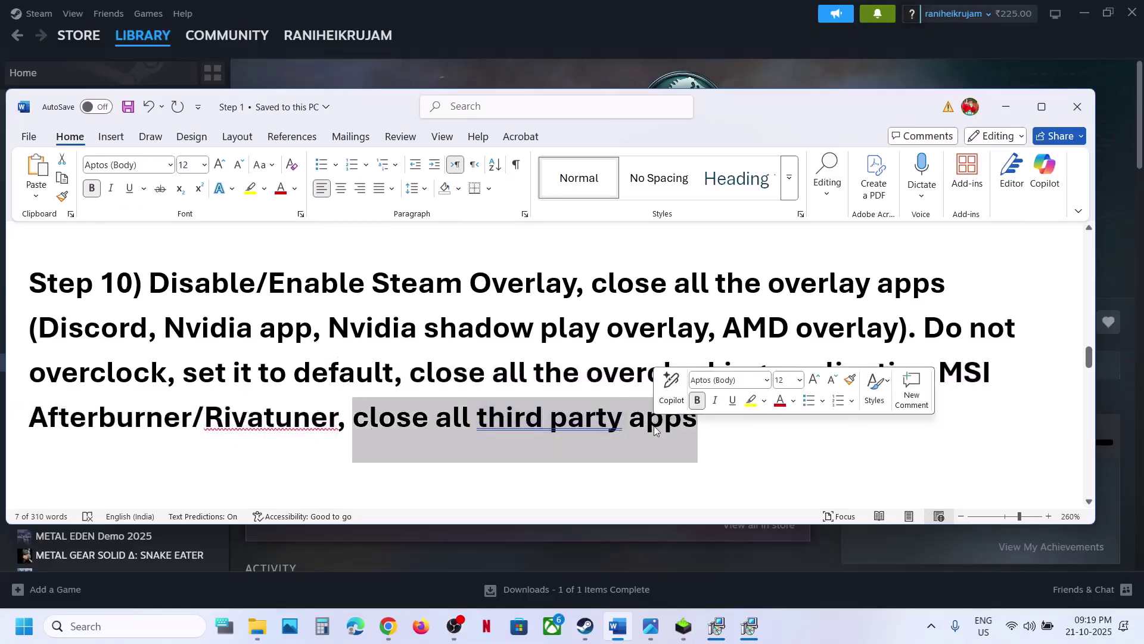
{"action": "left_click", "coordinate": [560, 418]}
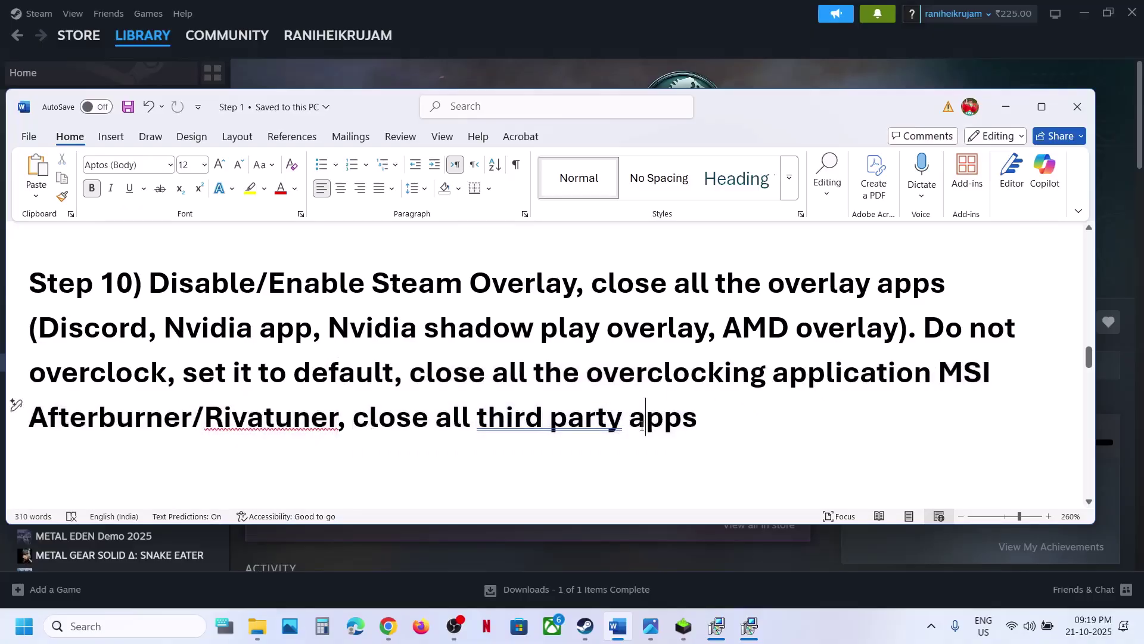
Exit the WhatsApp, NVIDIA and Adobe Acrobat background apps running in the Windows system tray
{"action": "left_click", "coordinate": [587, 631]}
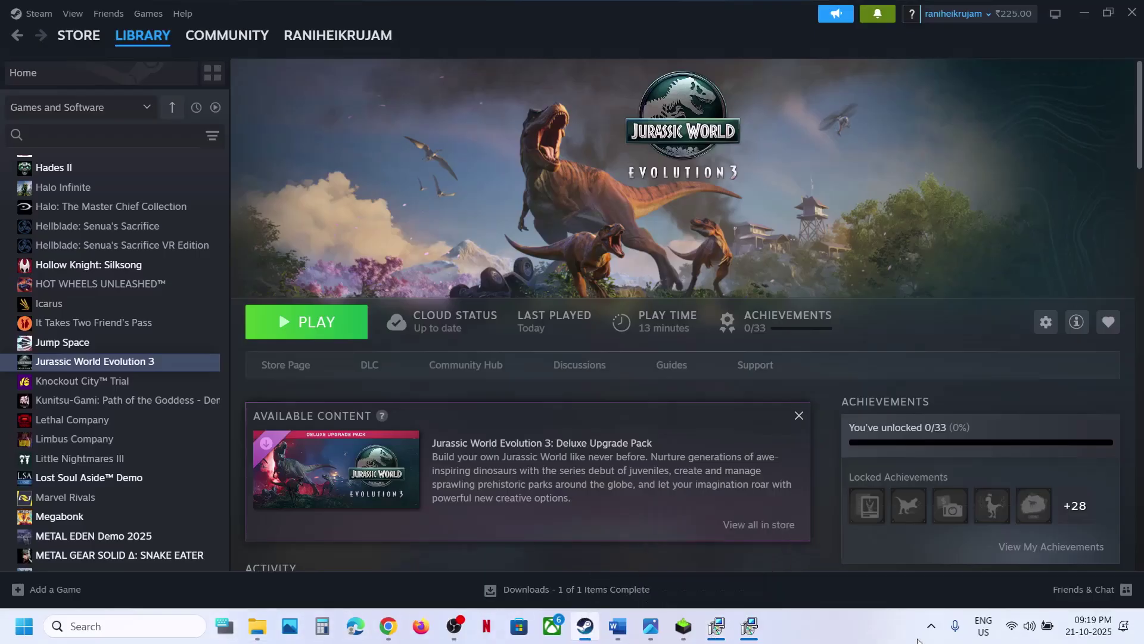
{"action": "left_click", "coordinate": [931, 625]}
{"action": "right_click", "coordinate": [879, 549]}
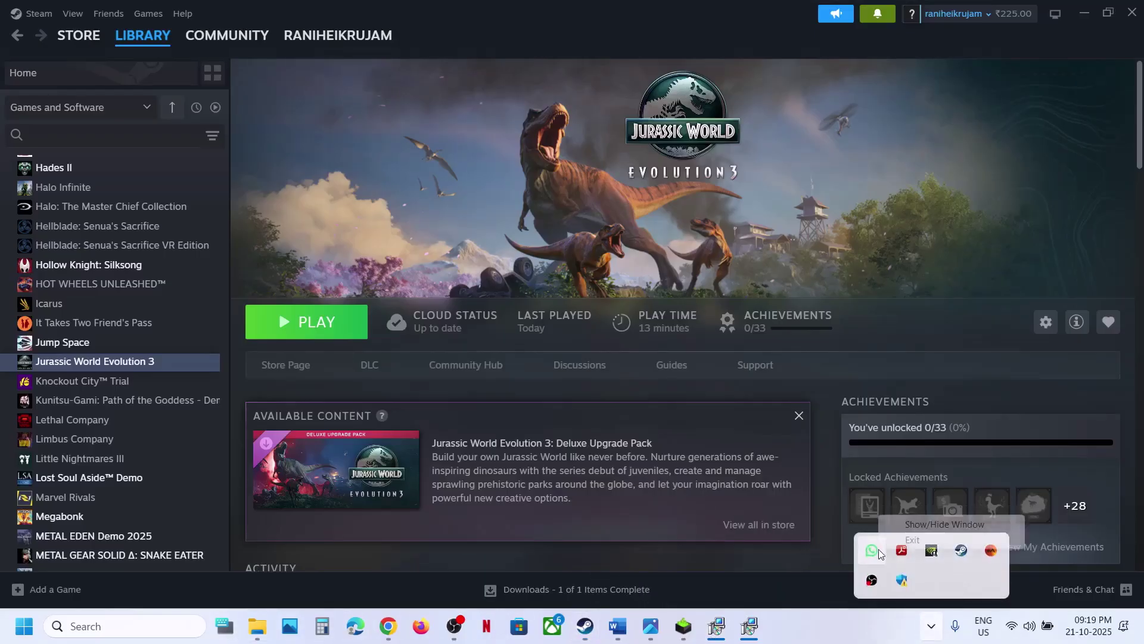
{"action": "left_click", "coordinate": [910, 541]}
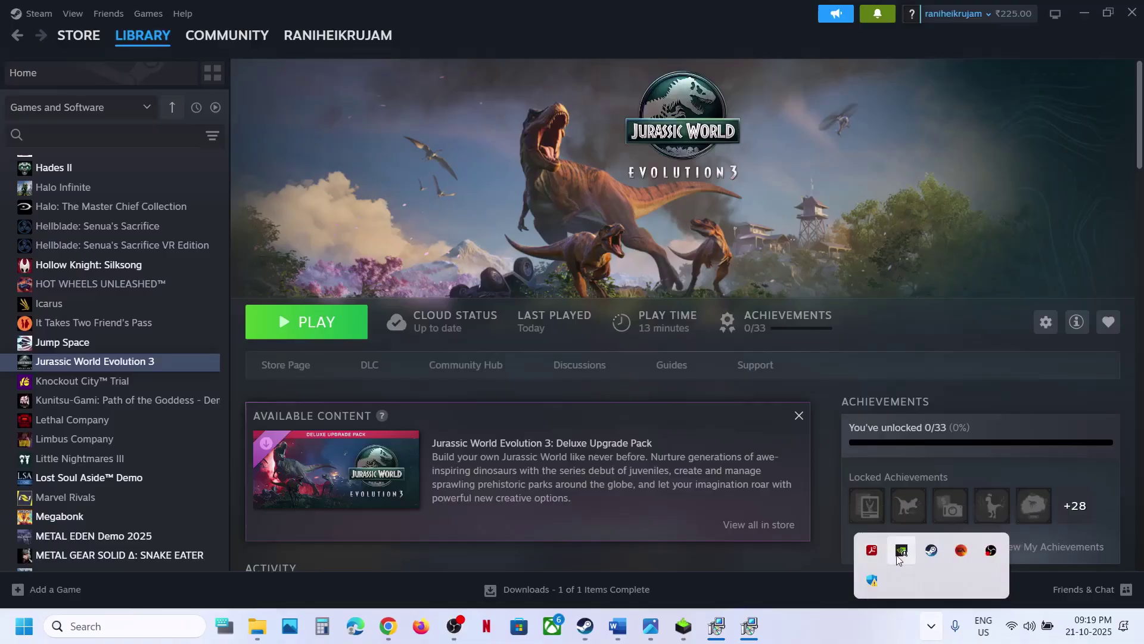
{"action": "right_click", "coordinate": [898, 556]}
{"action": "left_click", "coordinate": [917, 546]}
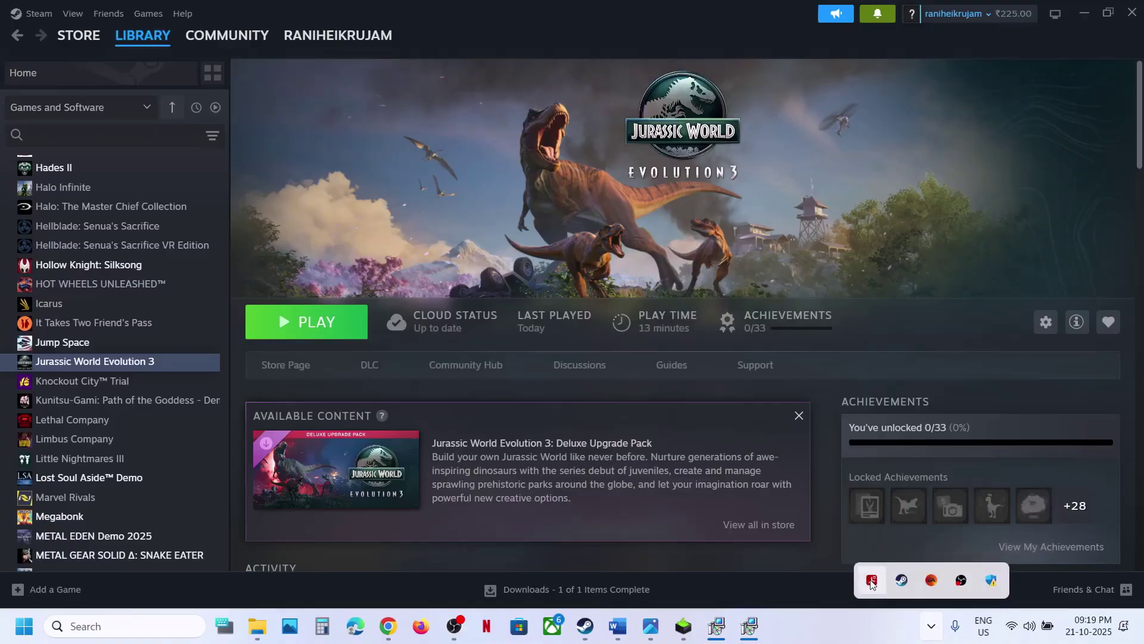
{"action": "right_click", "coordinate": [878, 577]}
{"action": "left_click", "coordinate": [899, 571]}
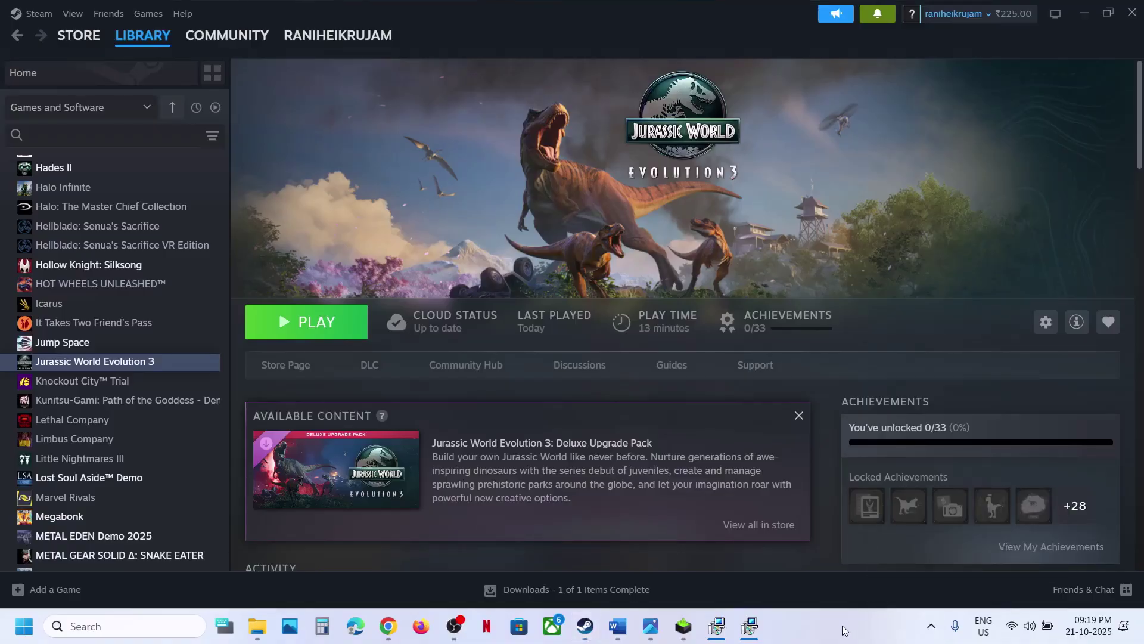
Go to Step 11 in the Word document and copy the text "Intel Driver & Support Assistant"
{"action": "left_click", "coordinate": [618, 626]}
{"action": "scroll", "coordinate": [411, 422], "scroll_direction": "down", "scroll_amount": 3}
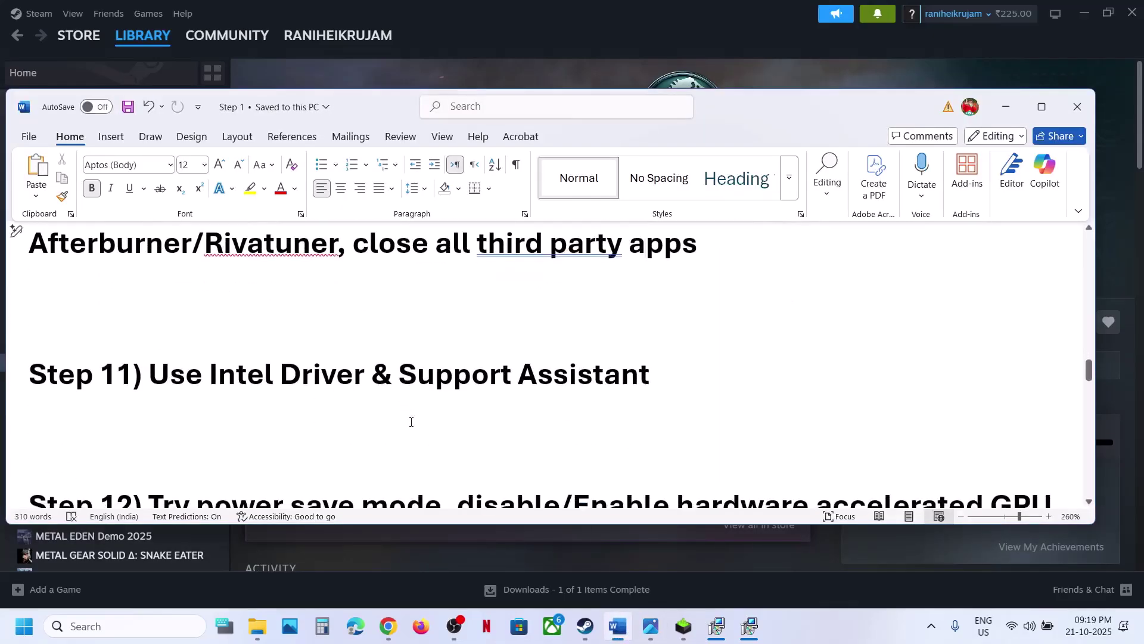
{"action": "scroll", "coordinate": [411, 422], "scroll_direction": "up", "scroll_amount": 1}
{"action": "left_click_drag", "start_coordinate": [667, 430], "coordinate": [210, 425]}
{"action": "key", "text": "ctrl+c"}
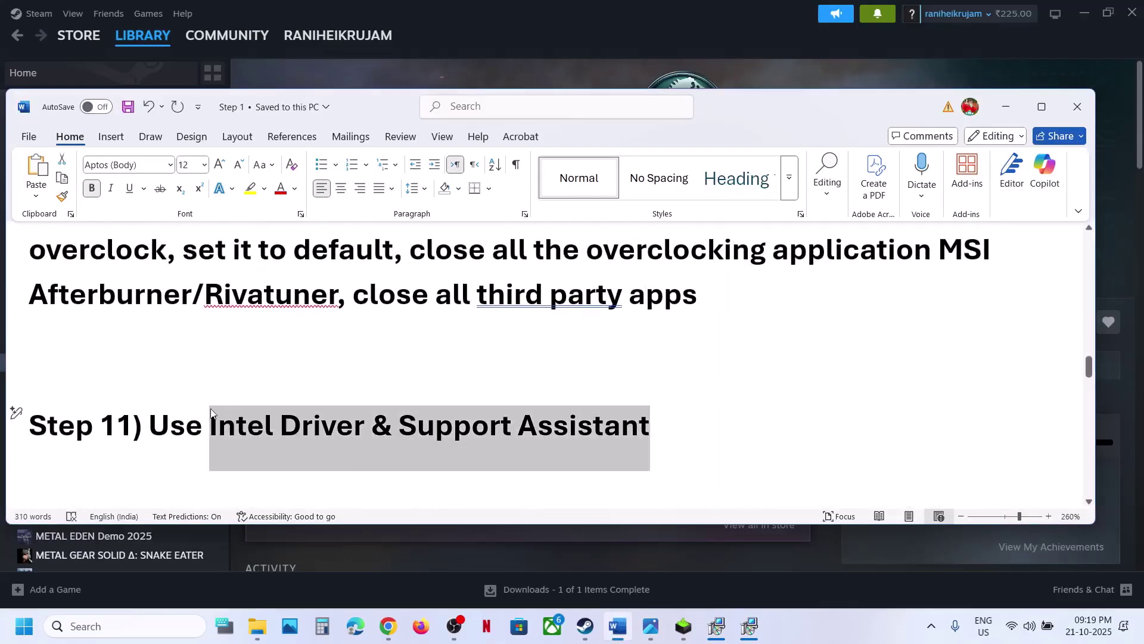
Search Google in a new Chrome tab for "Intel Driver & Support Assistant" and open Intel's official download page
{"action": "left_click", "coordinate": [387, 626]}
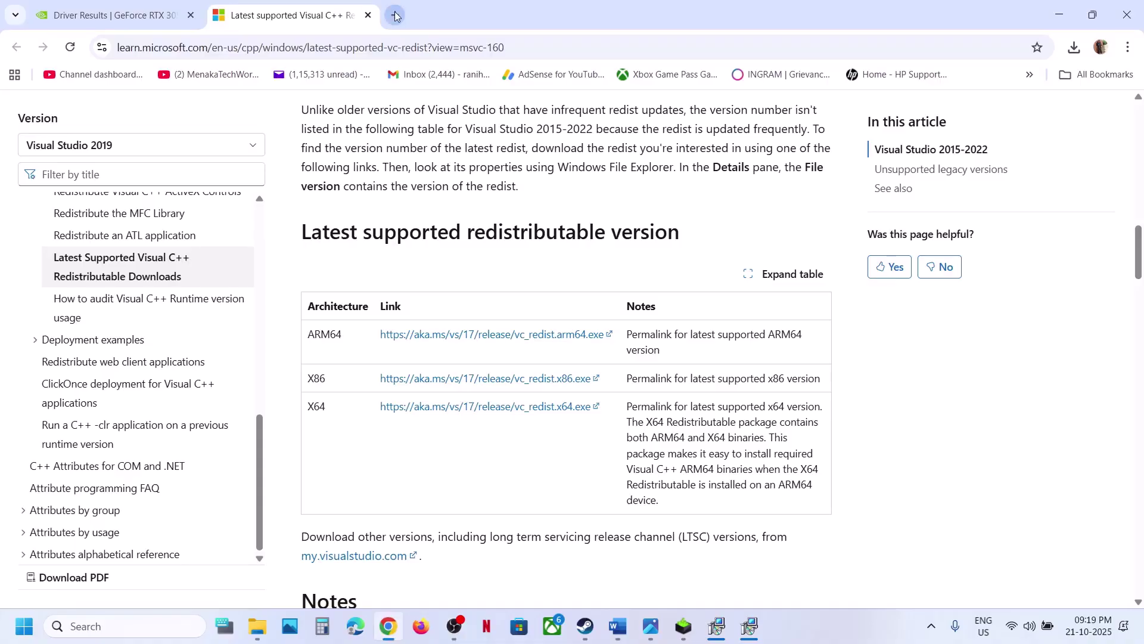
{"action": "key", "text": "ctrl+t"}
{"action": "key", "text": "ctrl+v"}
{"action": "key", "text": "Return"}
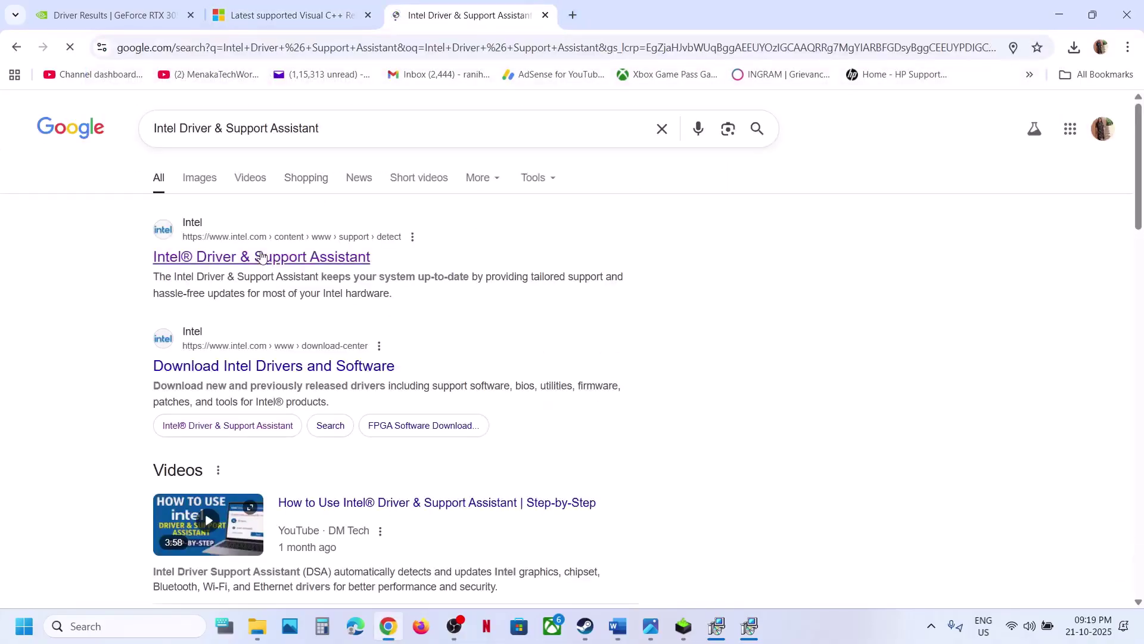
{"action": "left_click", "coordinate": [262, 258]}
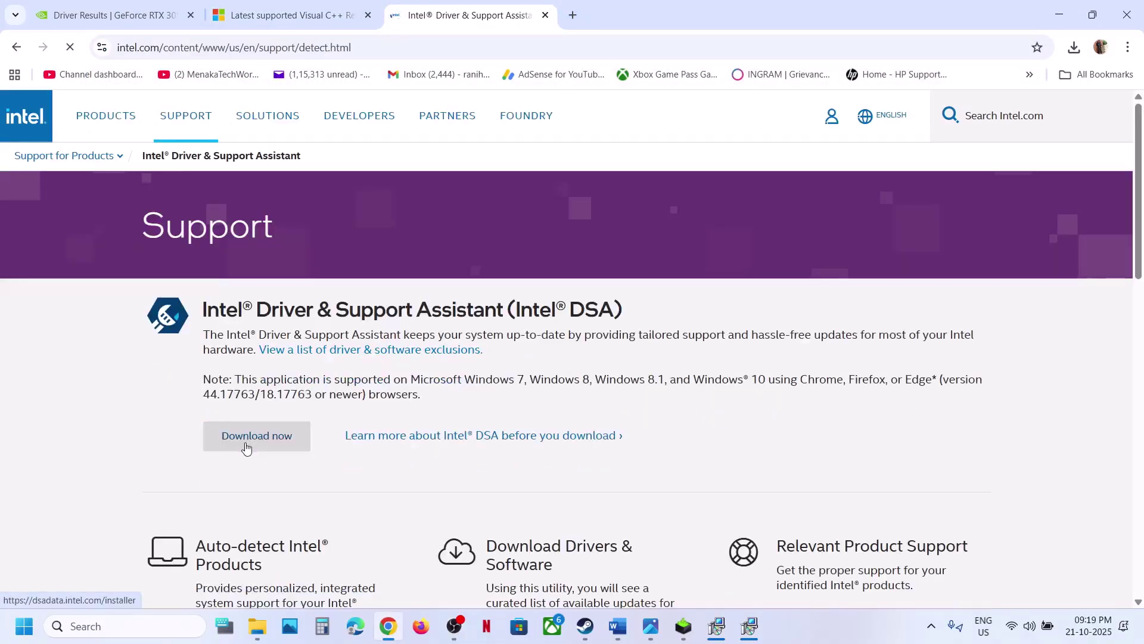
Find the installed Intel Driver & Support Assistant through Windows Search and launch it to scan the system
{"action": "left_click", "coordinate": [137, 626]}
{"action": "key", "text": "ctrl+v"}
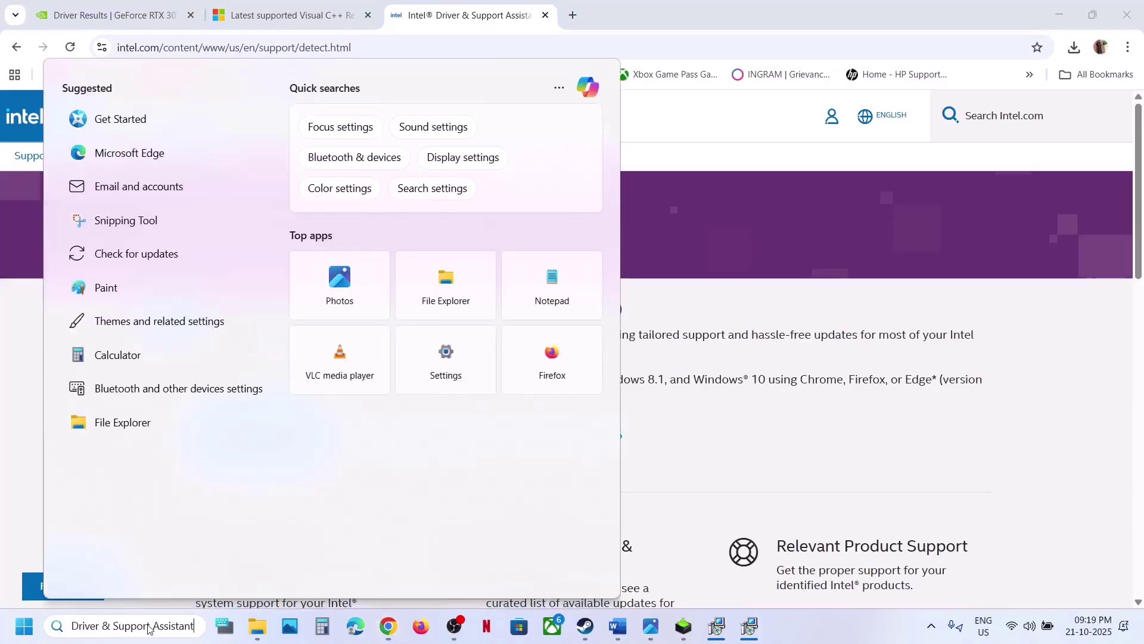
{"action": "left_click", "coordinate": [126, 164]}
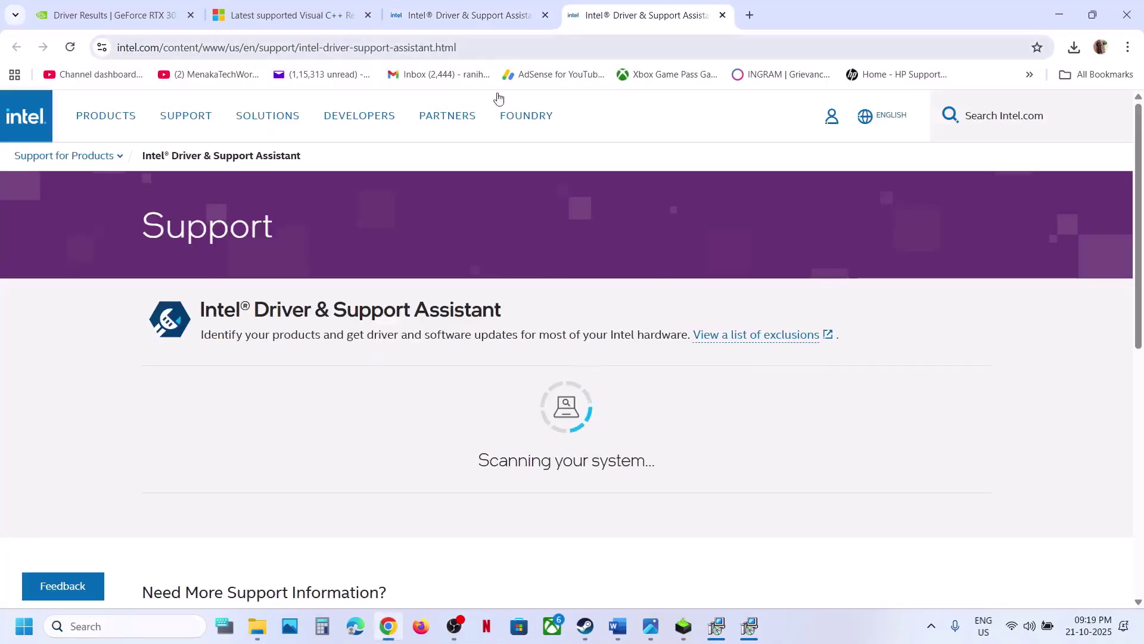
Return to the Word document's Steps 11 and 12, and show the Windows power options before dismissing them
{"action": "left_click", "coordinate": [625, 634]}
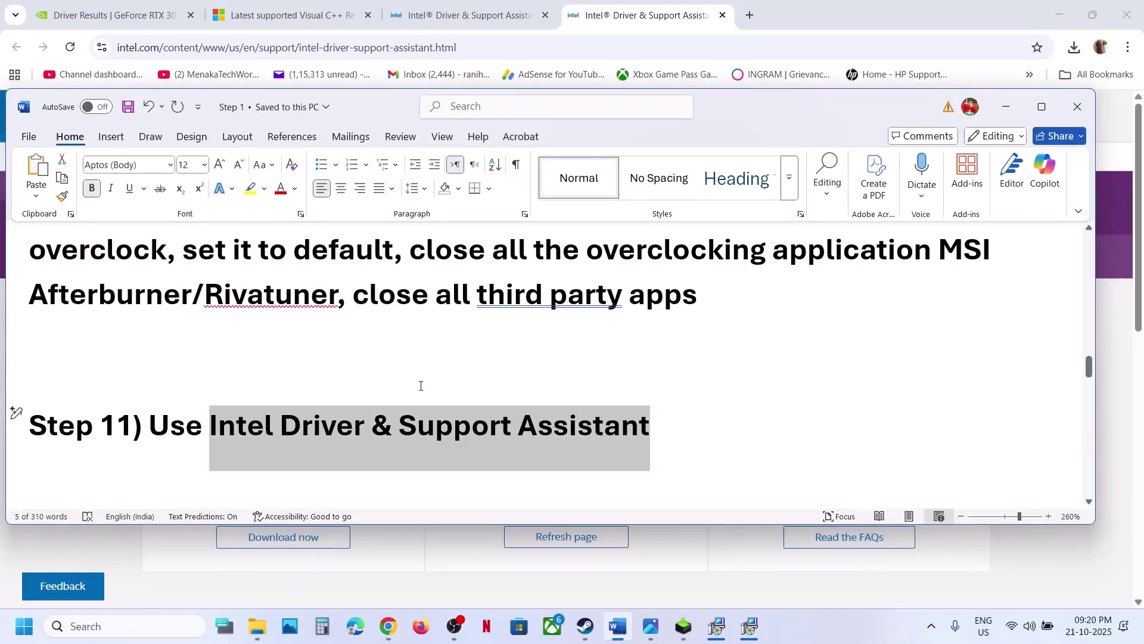
{"action": "scroll", "coordinate": [421, 386], "scroll_direction": "down", "scroll_amount": 1}
{"action": "key", "text": "super"}
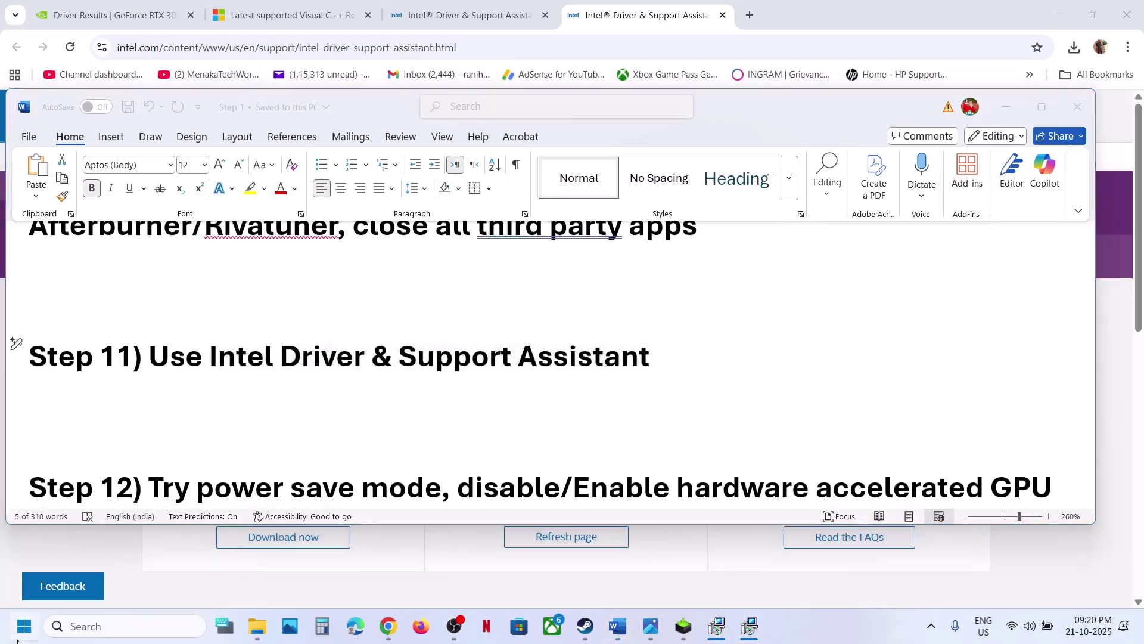
{"action": "left_click", "coordinate": [433, 575]}
{"action": "key", "text": "Escape"}
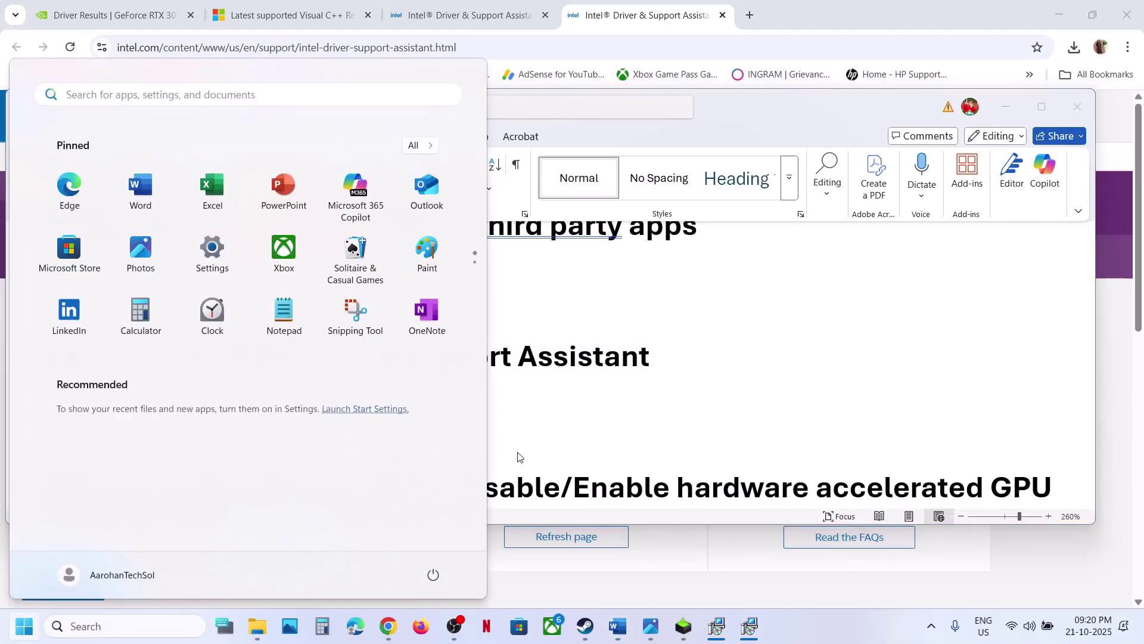
Dismiss the Start menu and highlight the words "Try power save" in Step 12 of the Word document
{"action": "key", "text": "Escape"}
{"action": "scroll", "coordinate": [518, 452], "scroll_direction": "down", "scroll_amount": 1}
{"action": "scroll", "coordinate": [518, 453], "scroll_direction": "down", "scroll_amount": 1}
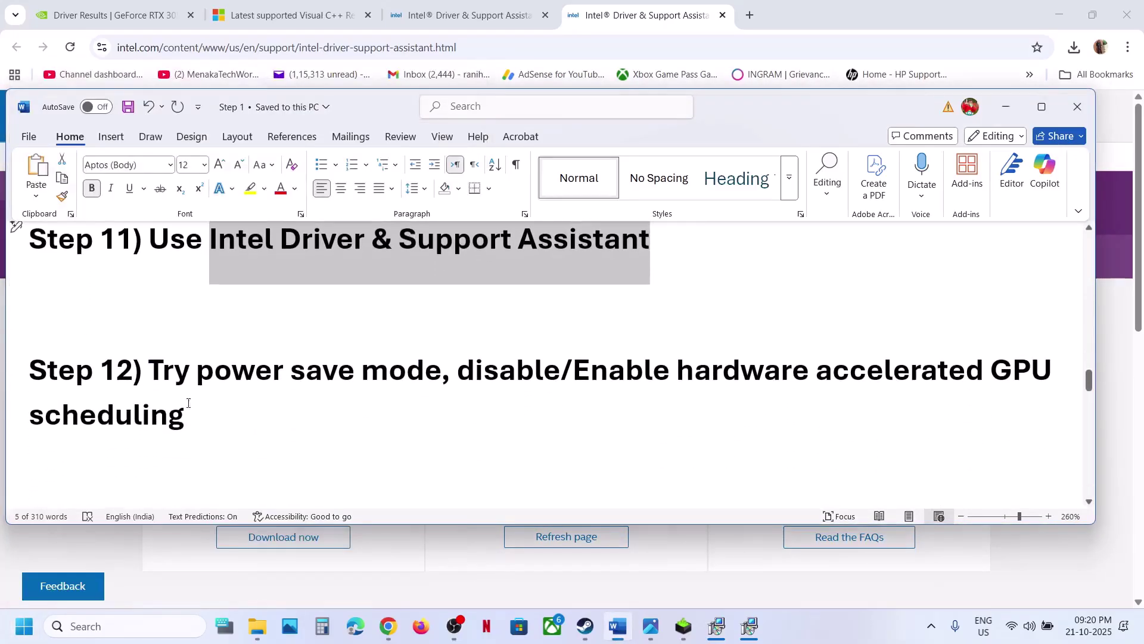
{"action": "left_click_drag", "start_coordinate": [165, 385], "coordinate": [358, 382]}
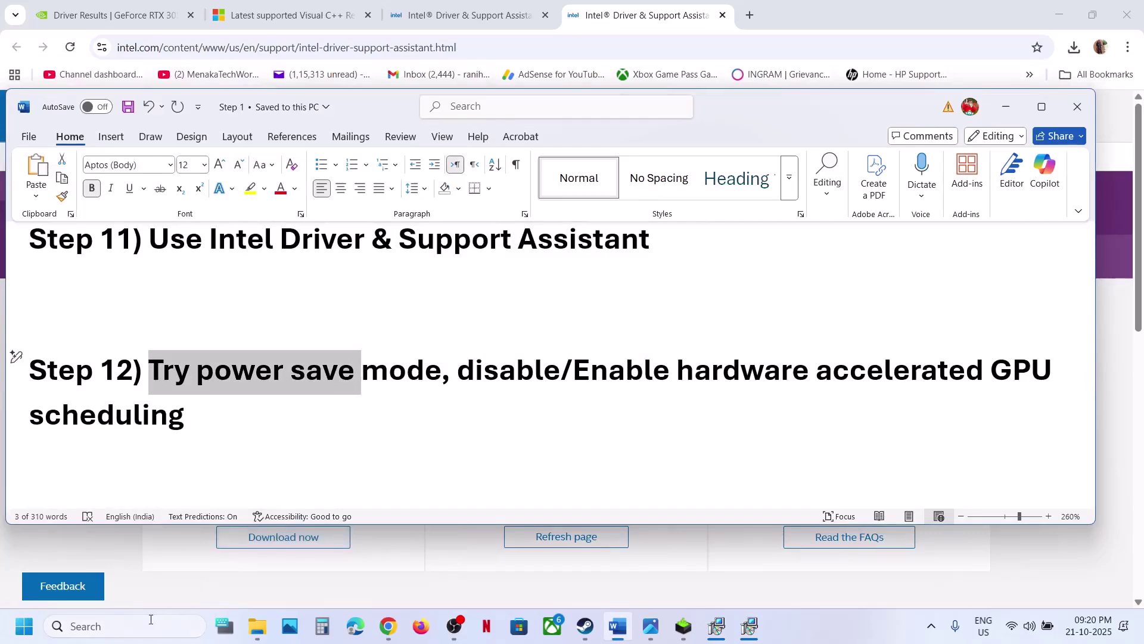
Open Control Panel's power plan settings under Hardware and Sound, and bring up the Power Saver.jpg image in Photos
{"action": "left_click", "coordinate": [133, 626]}
{"action": "type", "text": "cont"}
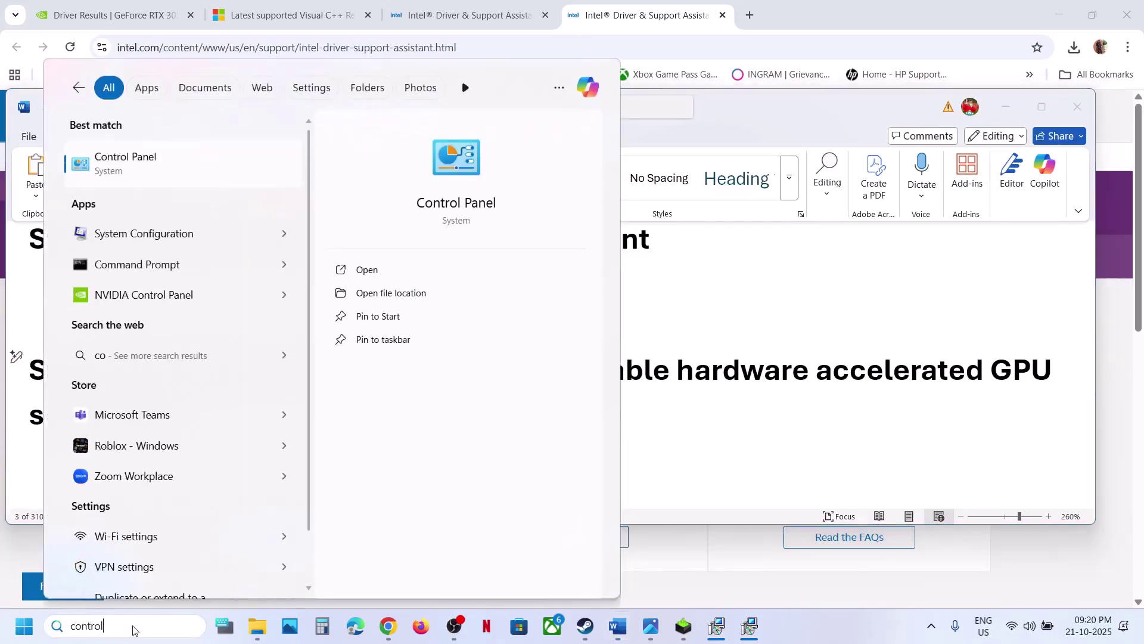
{"action": "type", "text": "rol"}
{"action": "key", "text": "Return"}
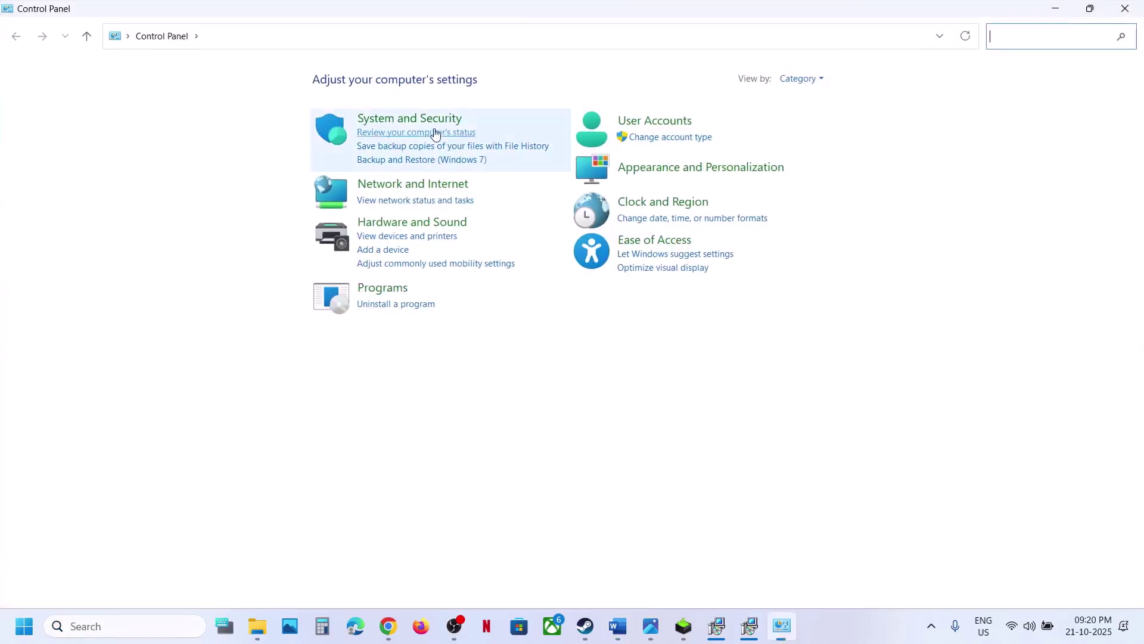
{"action": "left_click", "coordinate": [402, 224]}
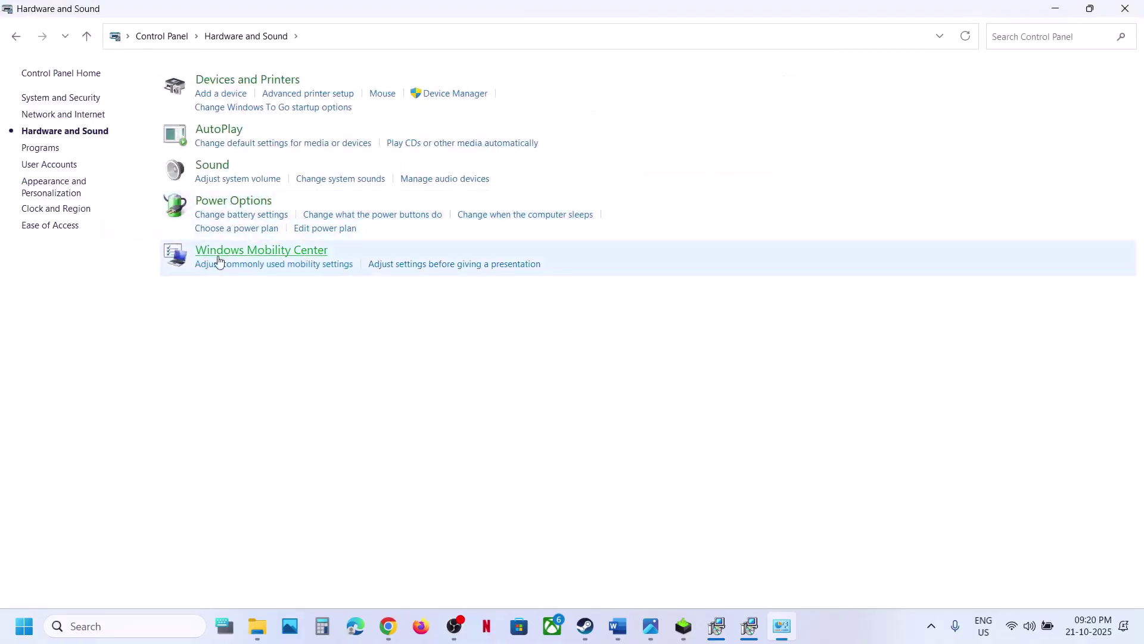
{"action": "left_click", "coordinate": [283, 212]}
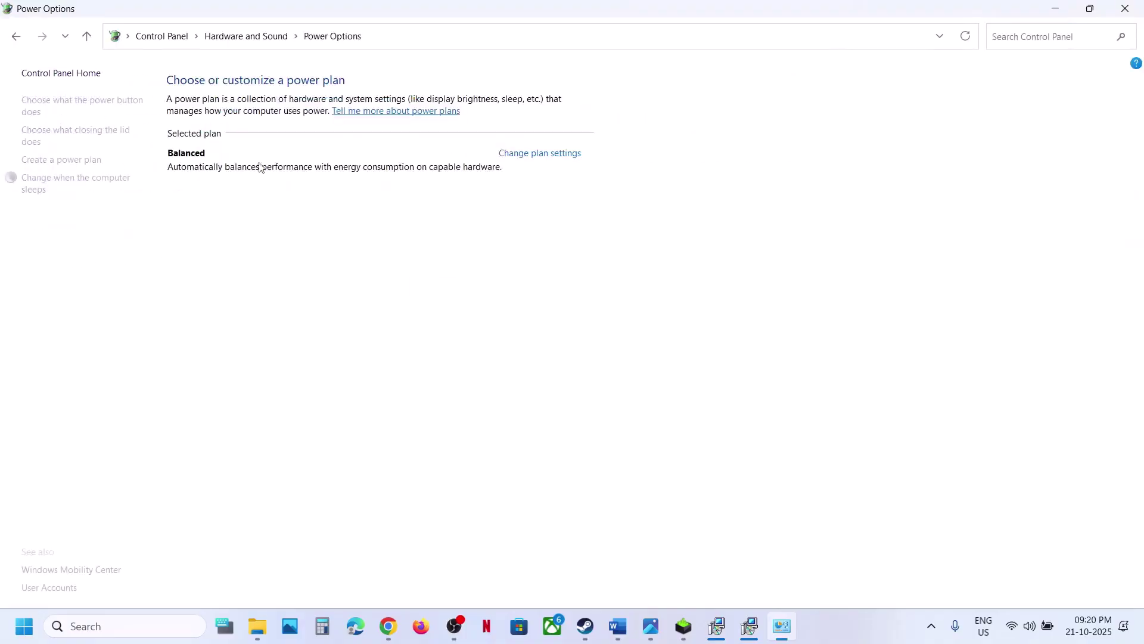
{"action": "left_click", "coordinate": [651, 626]}
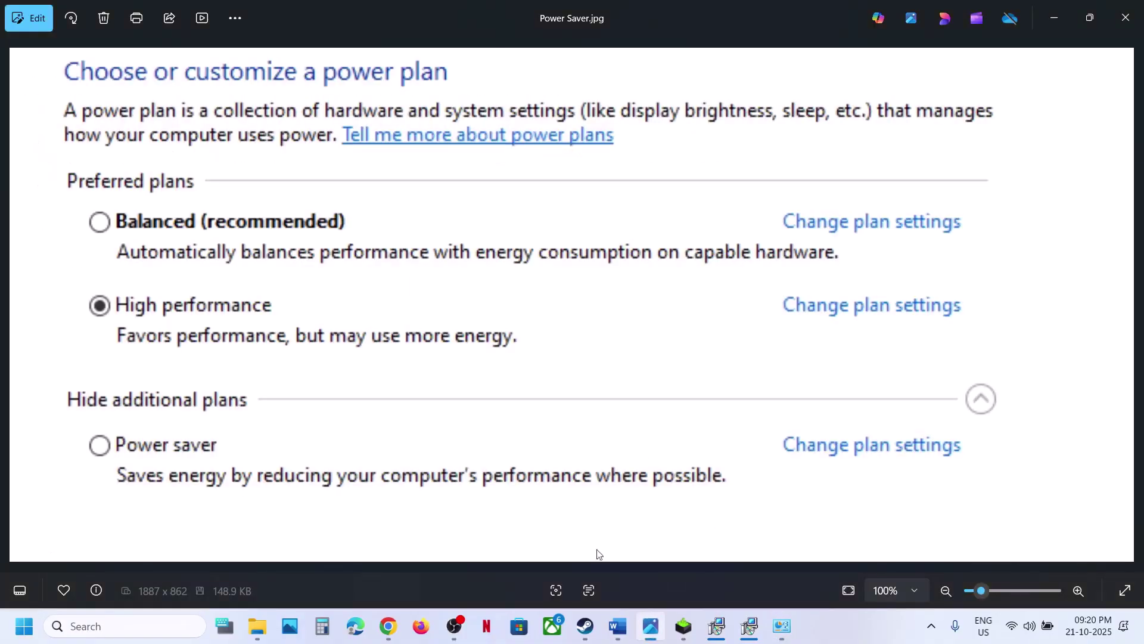